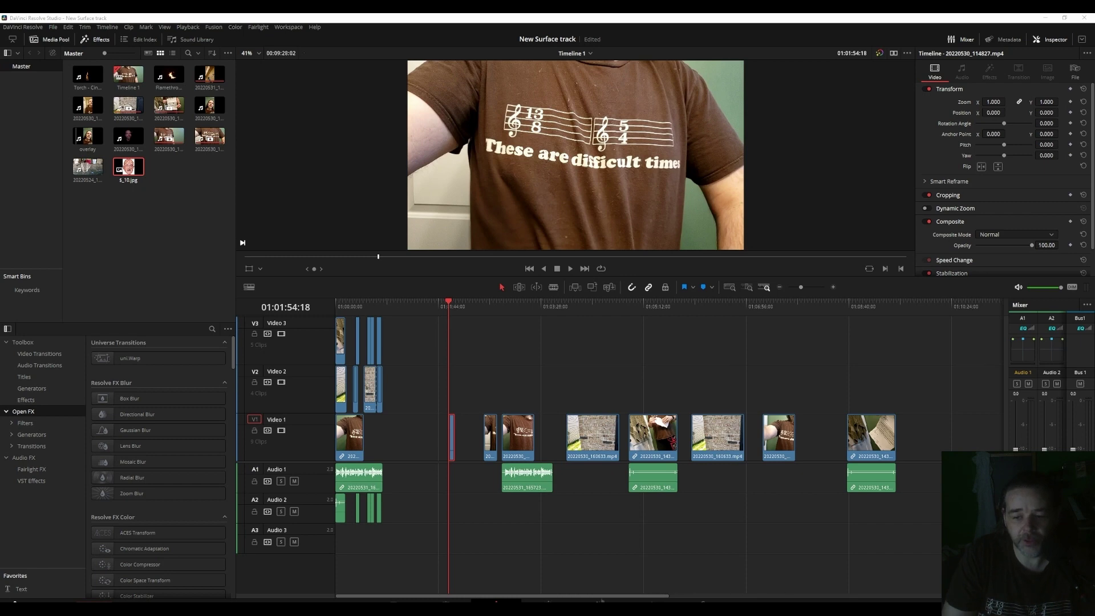
Step: Switch to the Color page and shift node 01 and the external matte node within the node graph
key(shift+6)
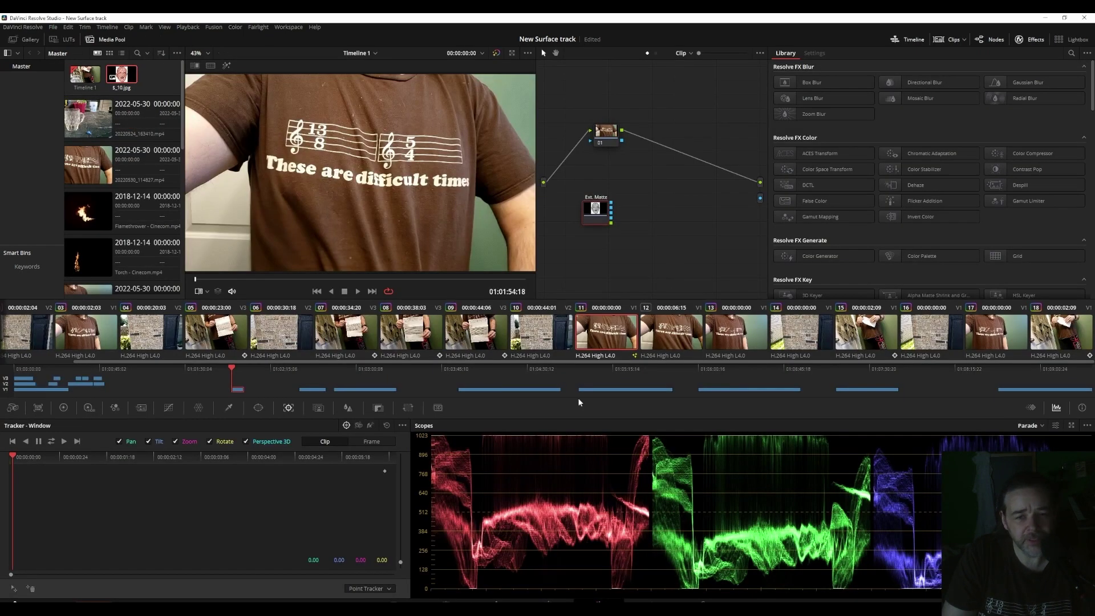
drag(608, 144, 599, 143)
drag(599, 218, 590, 217)
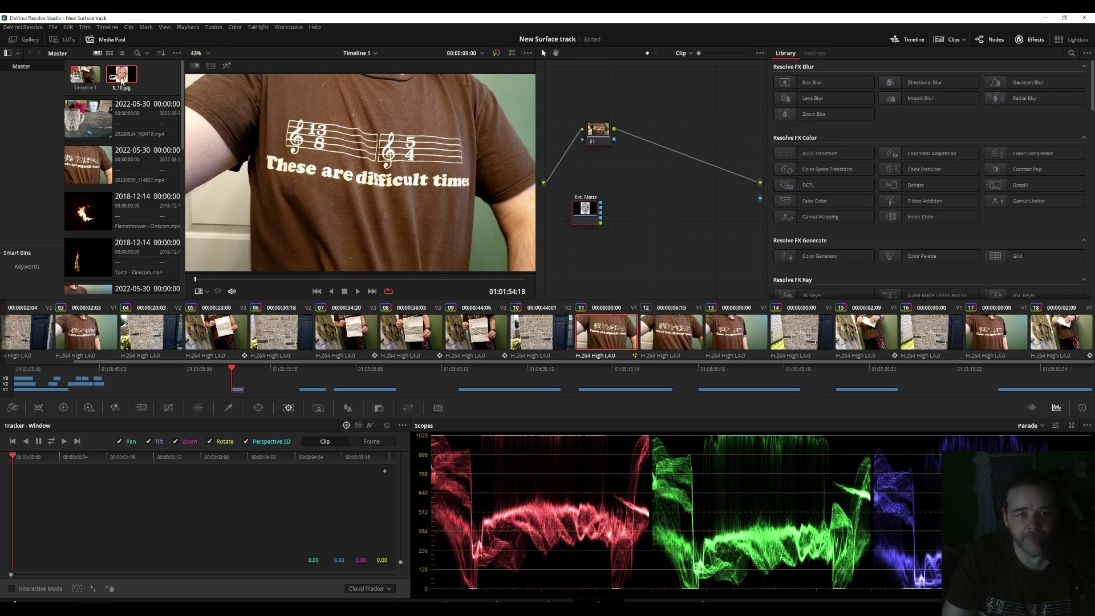
Step: Examine the clip and face image on the Fusion page and return to the Color page's node graph
click(548, 603)
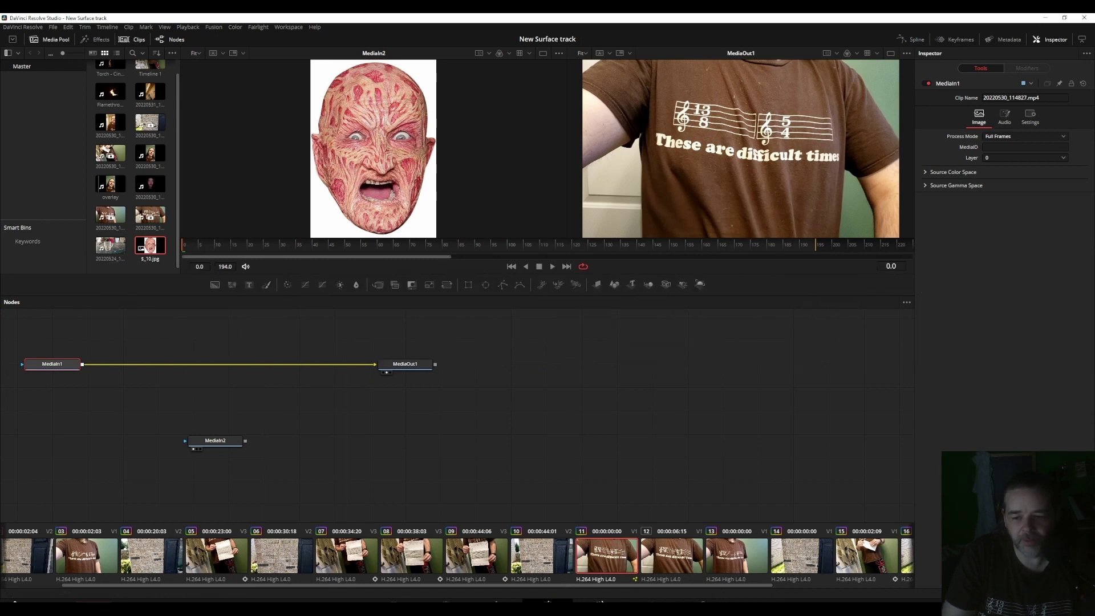
click(600, 602)
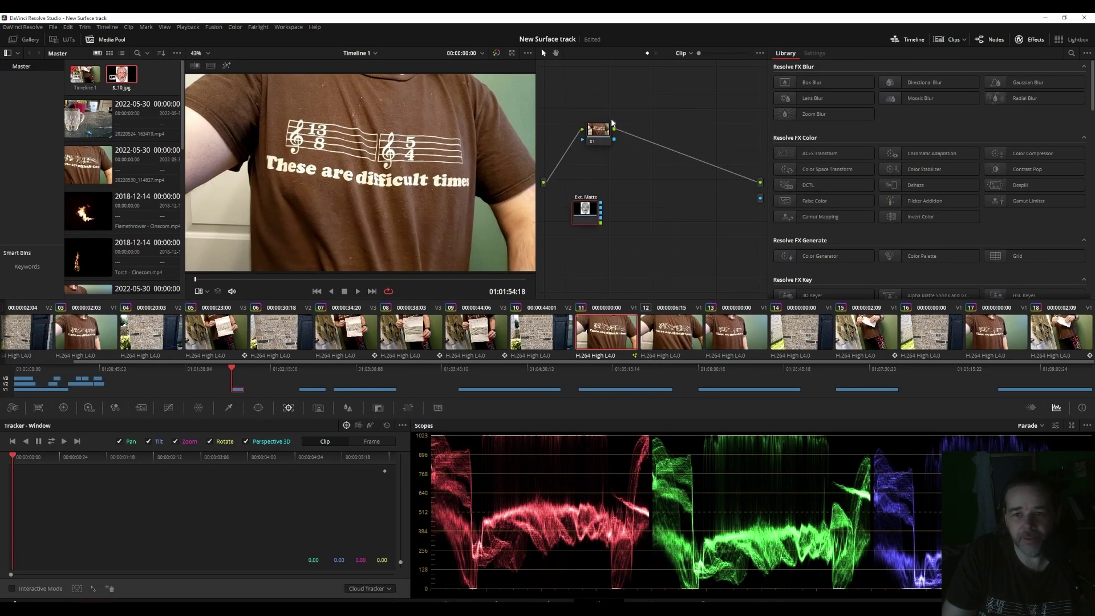
right_click(593, 132)
click(621, 101)
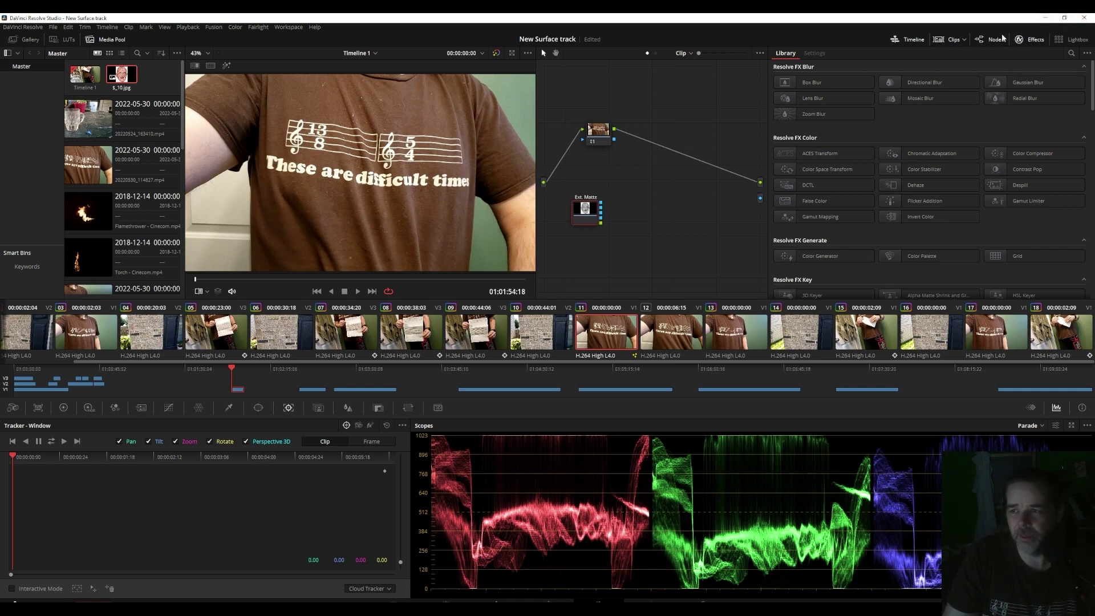
Step: Search the effects library for "surfa", insert a Surface Tracker node after node 01, and tidy the node layout
click(1071, 52)
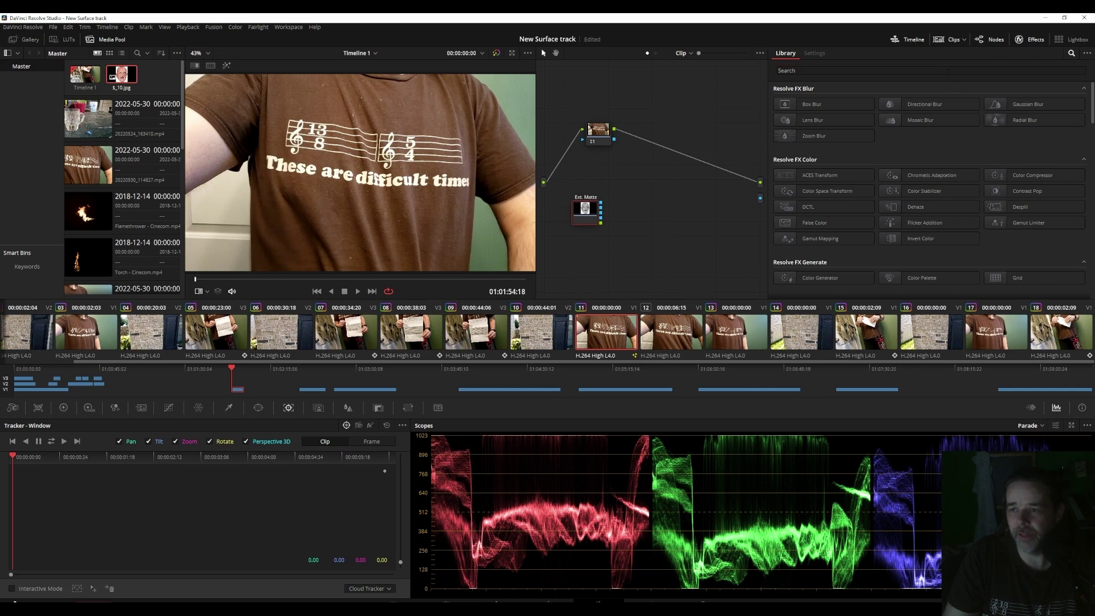
text(surfa)
drag(819, 103, 668, 158)
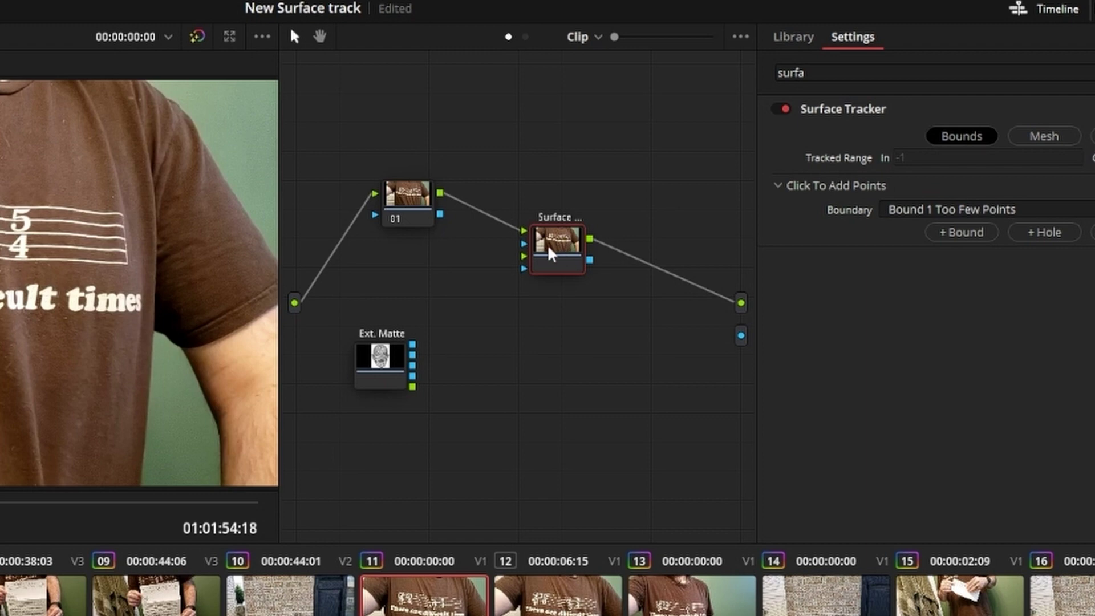
mouse_move(550, 254)
mouse_down()
mouse_move(556, 239)
mouse_move(550, 256)
mouse_move(566, 249)
mouse_move(555, 272)
mouse_up()
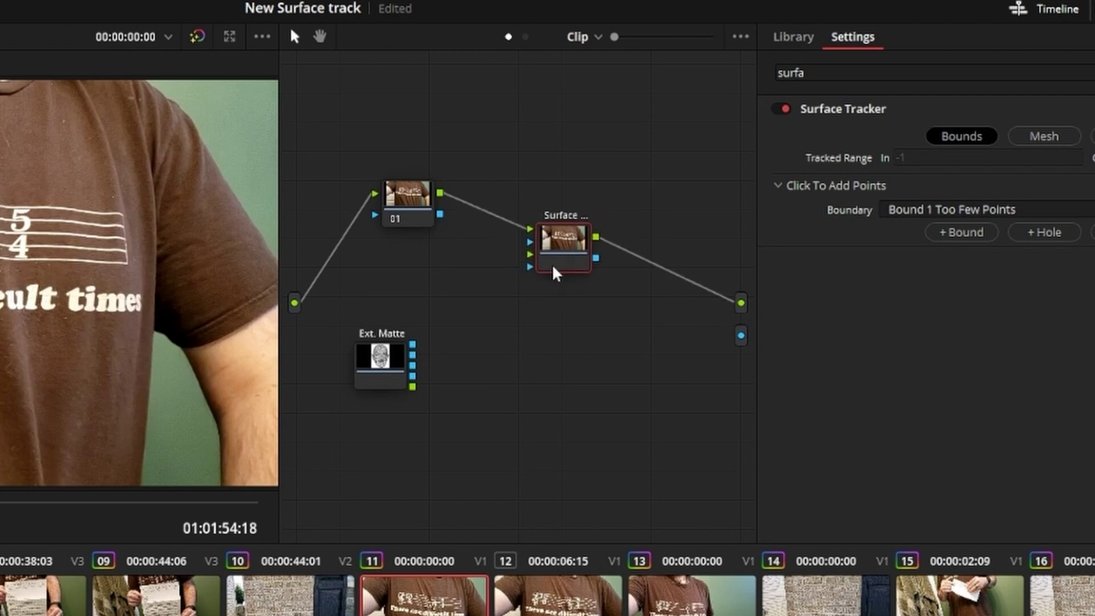
drag(376, 365, 389, 363)
click(550, 260)
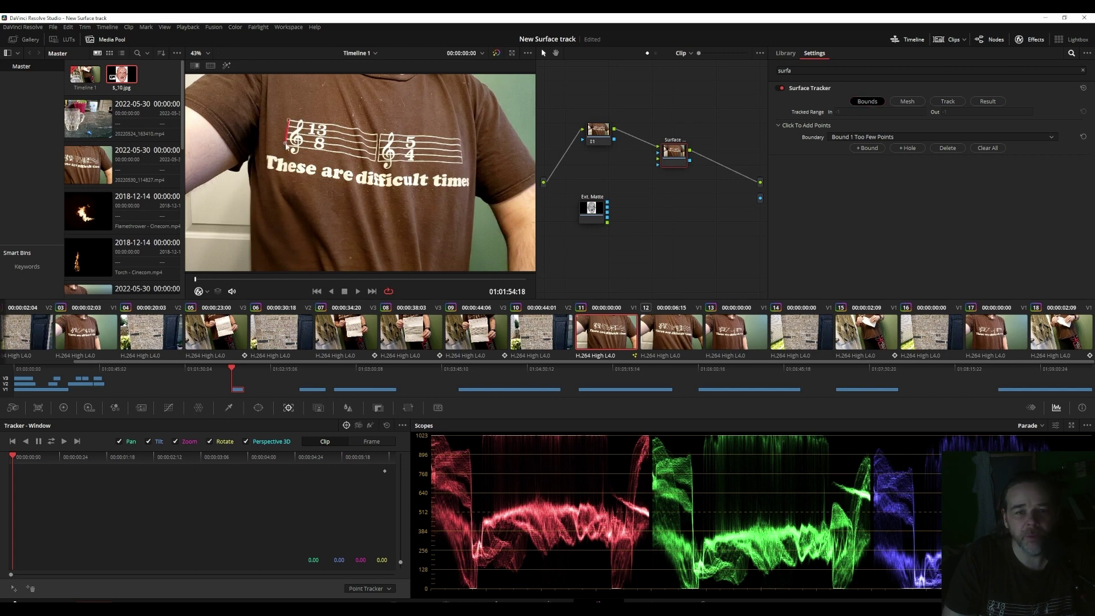
Step: Outline the musical staff print on the shirt as the tracking boundary and generate its mesh
click(461, 164)
click(461, 137)
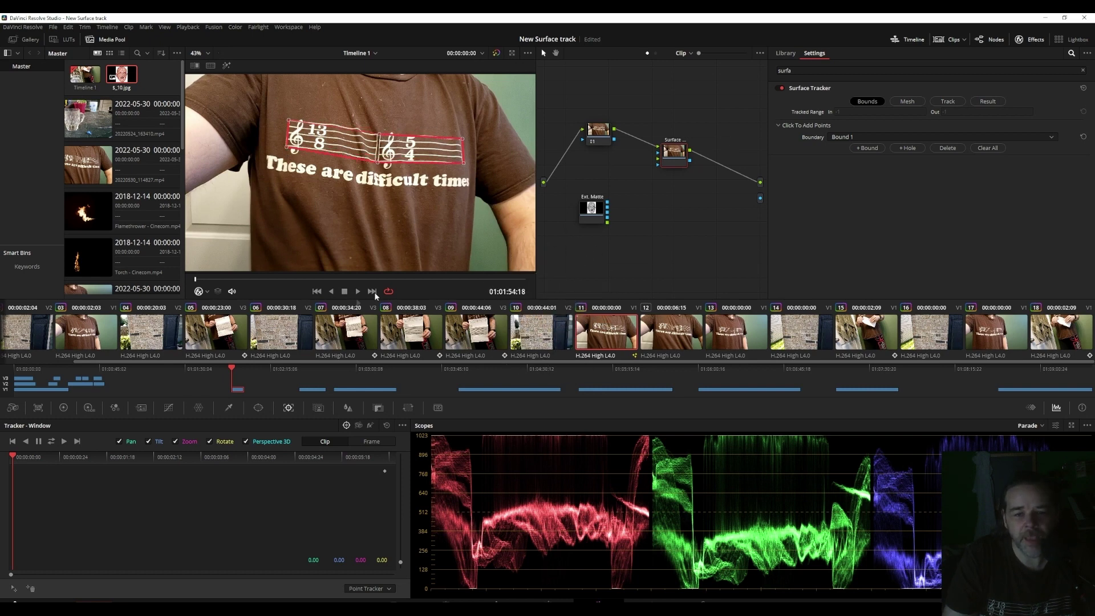
click(905, 102)
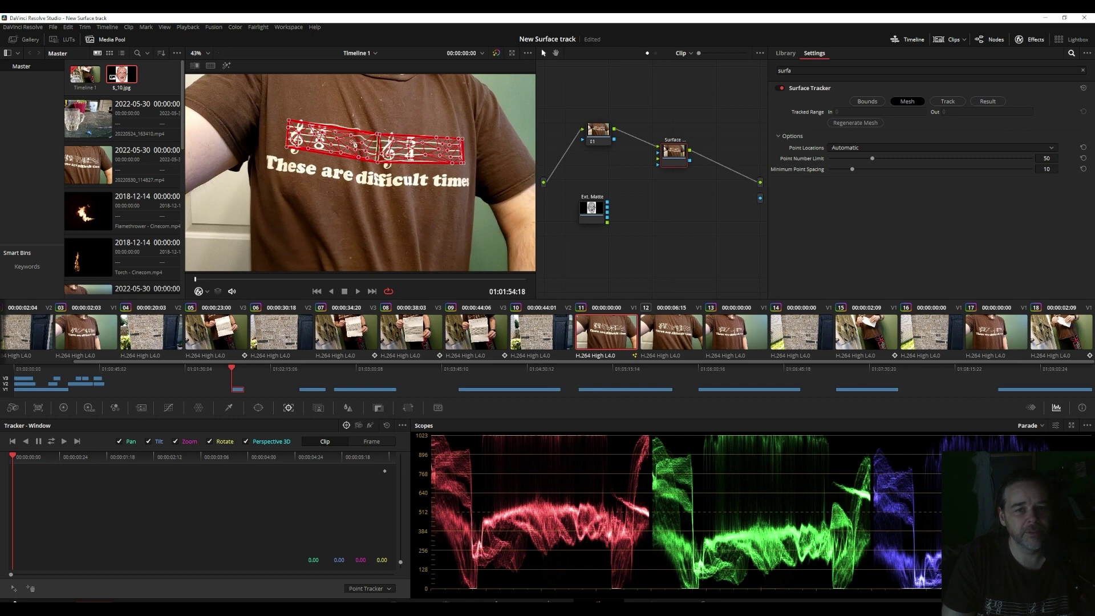
Step: Track the staff print's mesh forward through the clip with the tracking quality at Faster
click(947, 102)
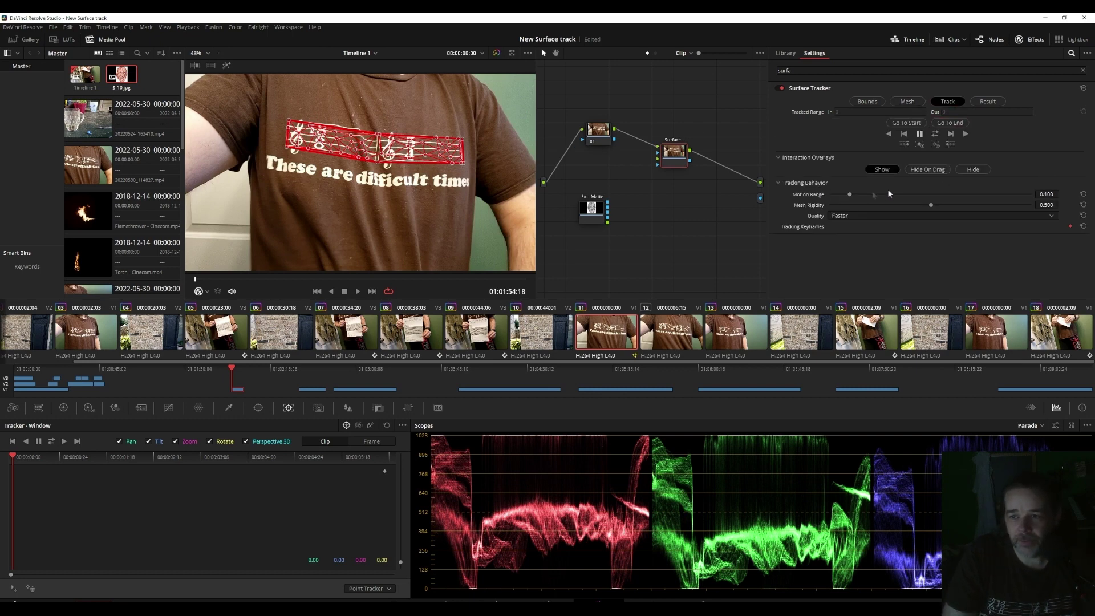
click(848, 217)
click(846, 218)
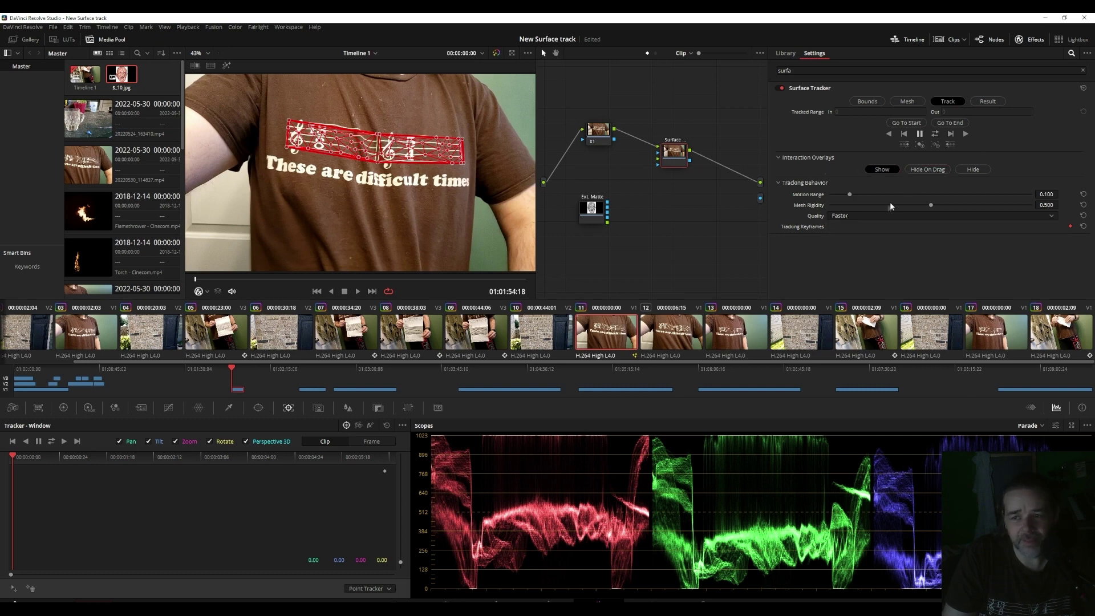
click(937, 134)
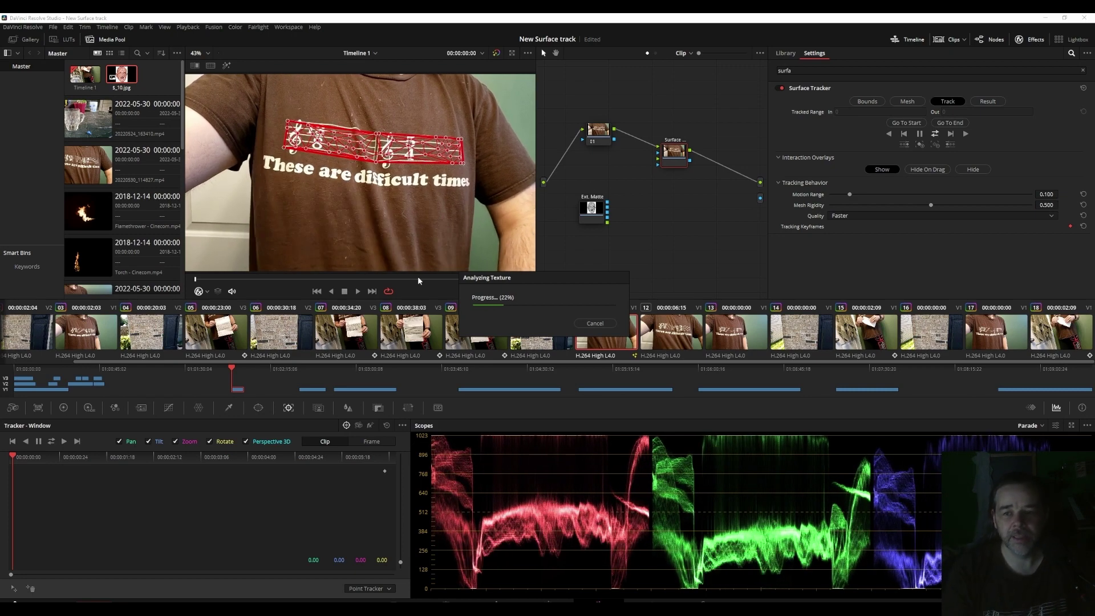
click(595, 323)
Step: Connect the external matte's colour output to the Surface Tracker's second colour input and keep the result's overlay positioning on Interactive - Canvas
drag(592, 208, 659, 161)
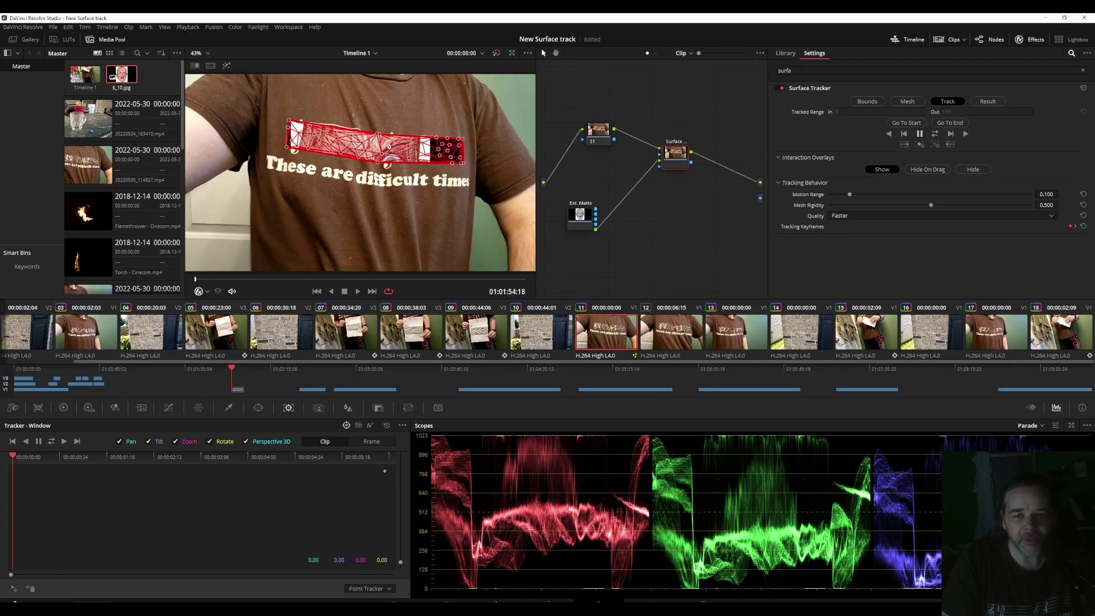
click(990, 101)
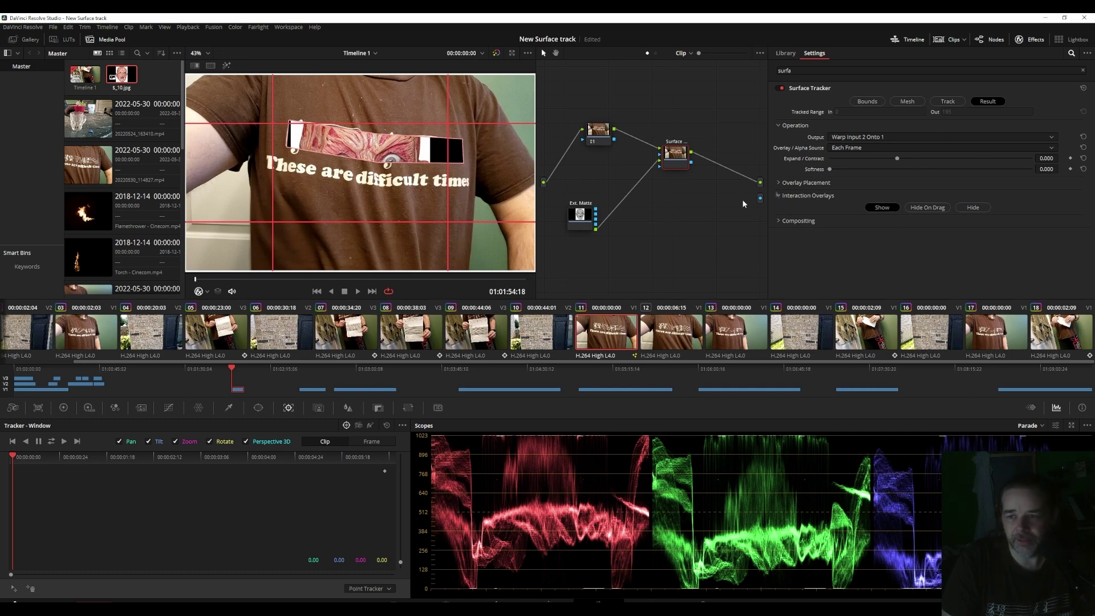
click(779, 183)
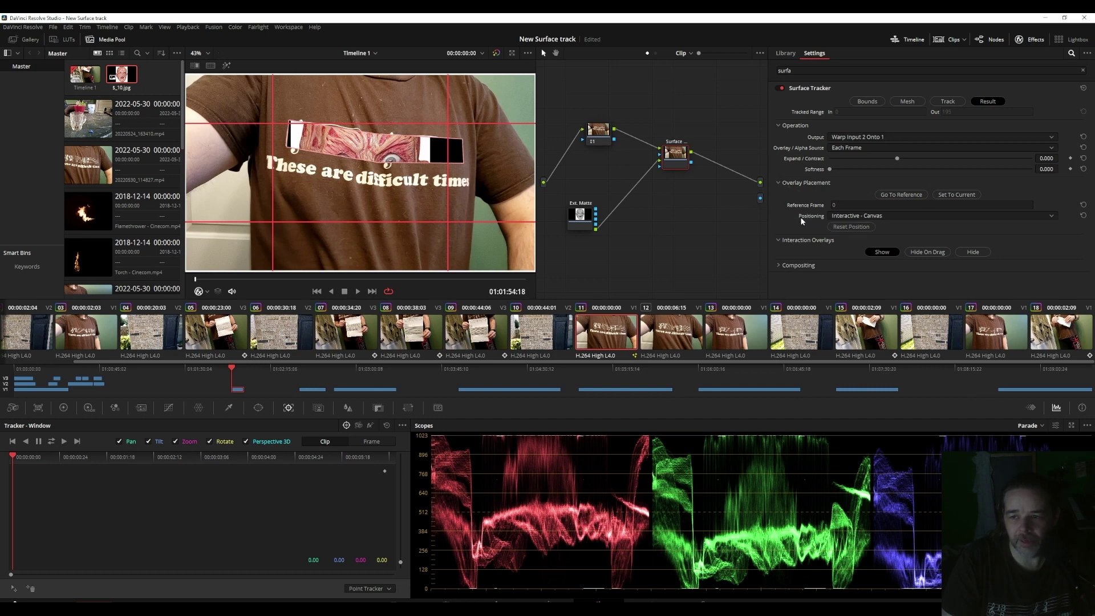
click(892, 216)
click(904, 221)
click(904, 216)
click(903, 228)
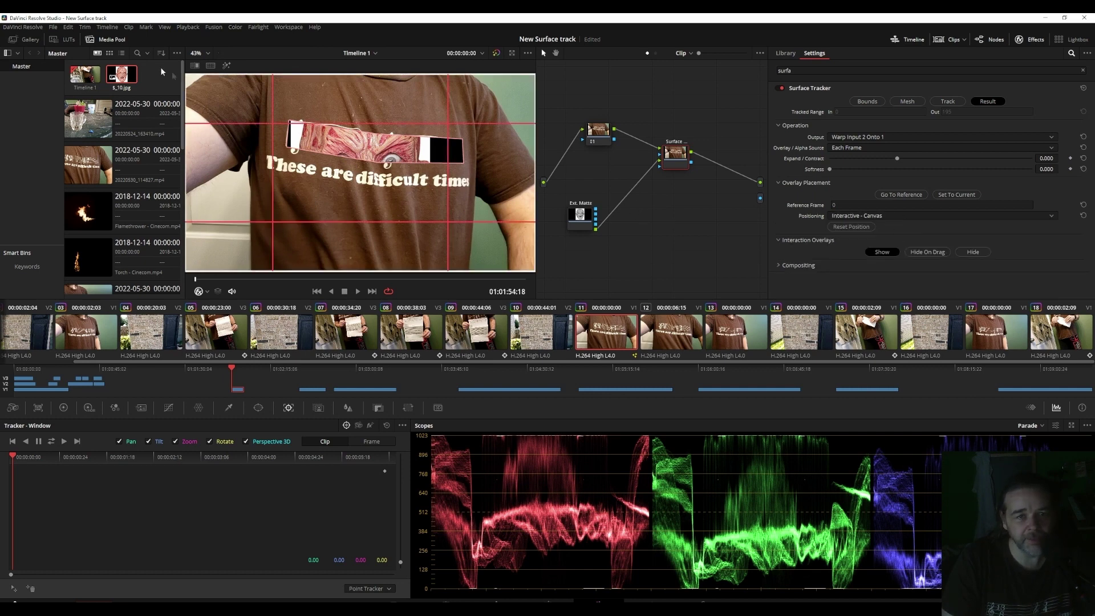
Step: Pull the overlay canvas's two left corners onto the staff print's left end and its lower-right corner slightly inward
drag(185, 74, 301, 128)
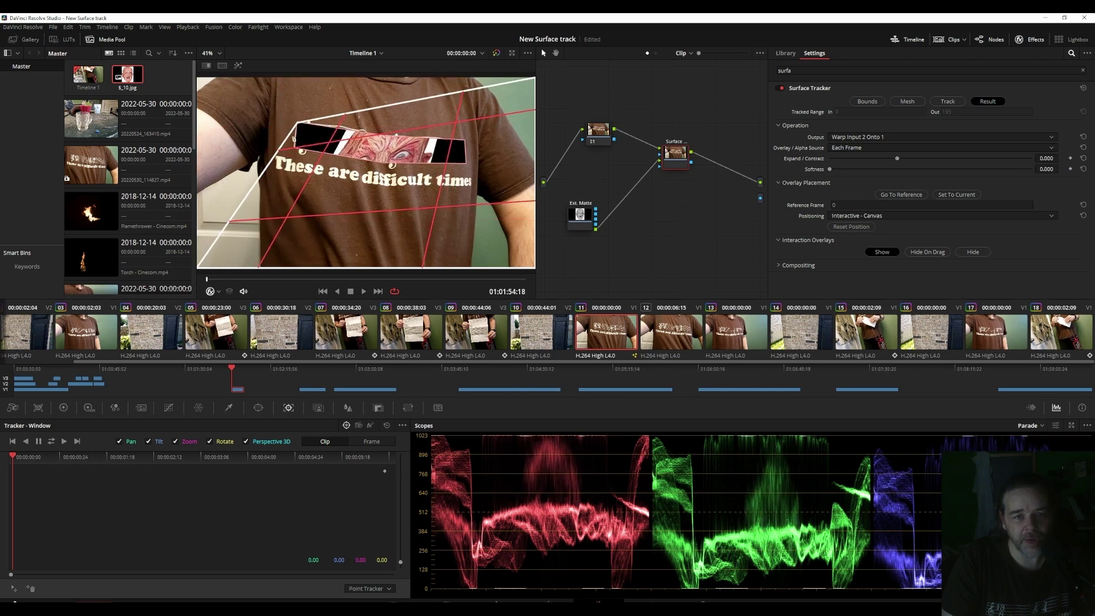
drag(201, 268, 298, 147)
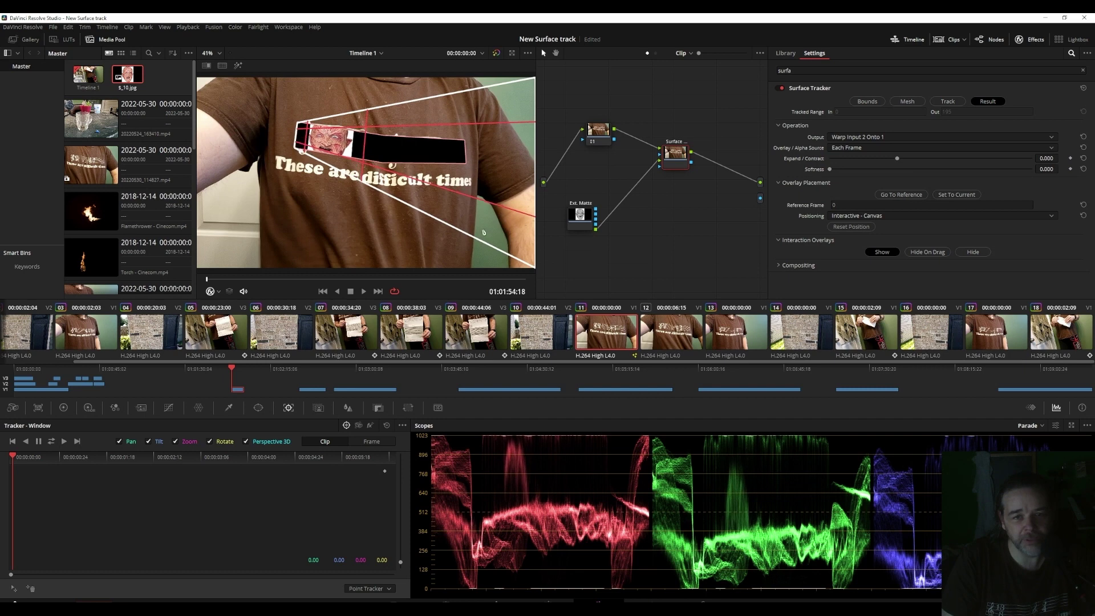
drag(536, 268, 489, 262)
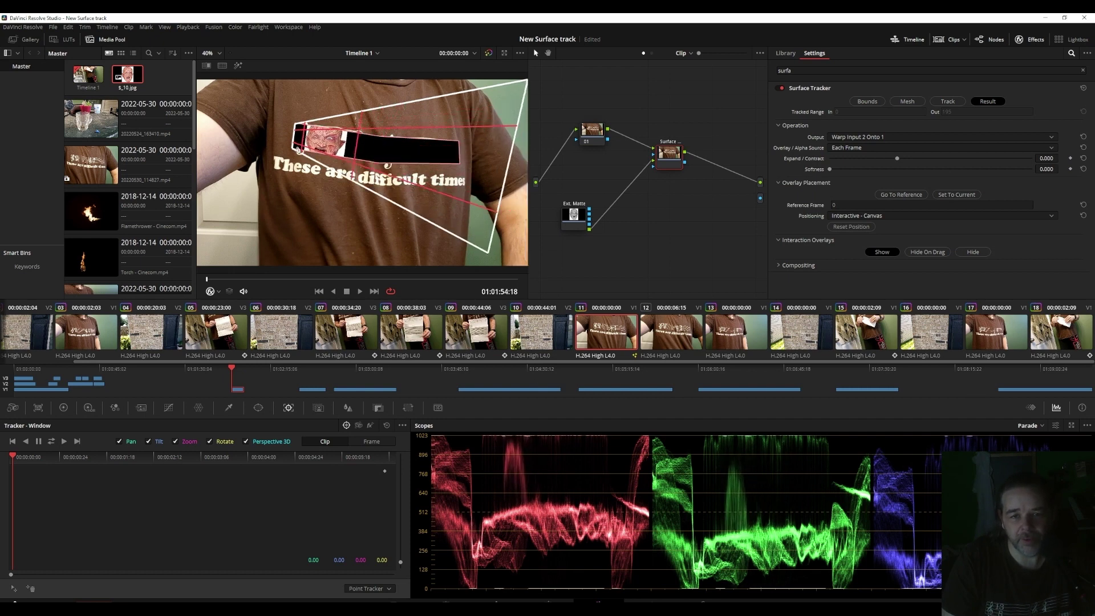
Step: Try the Sliders option for overlay positioning and return to Interactive - Canvas
click(899, 217)
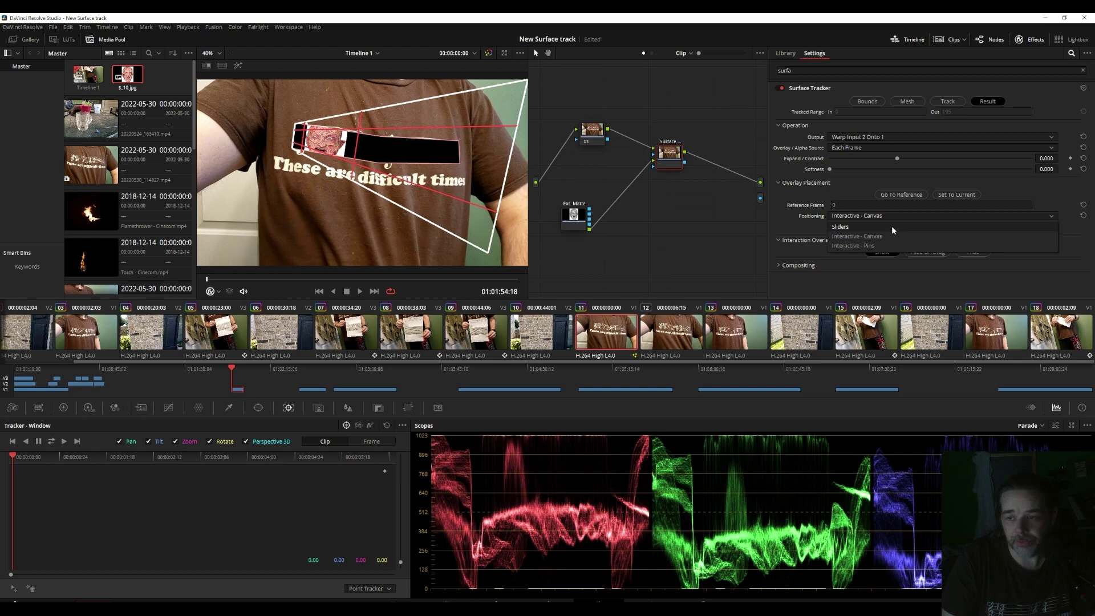
click(891, 226)
click(902, 214)
click(898, 236)
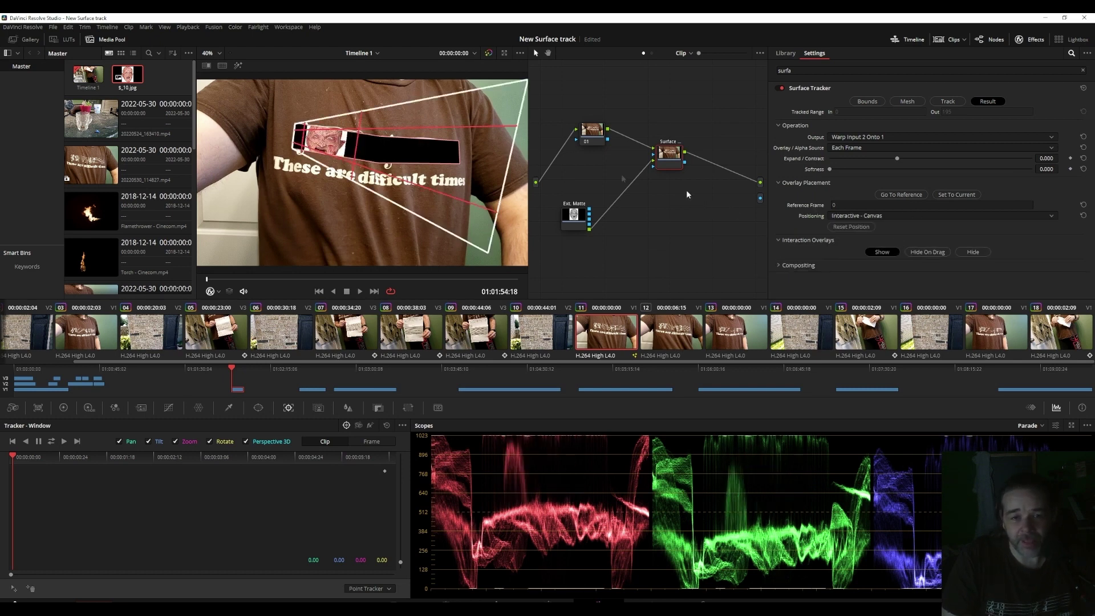
Step: Check the overlay on another frame, return to the reference frame, and pull the canvas's two left corners back outward
click(230, 279)
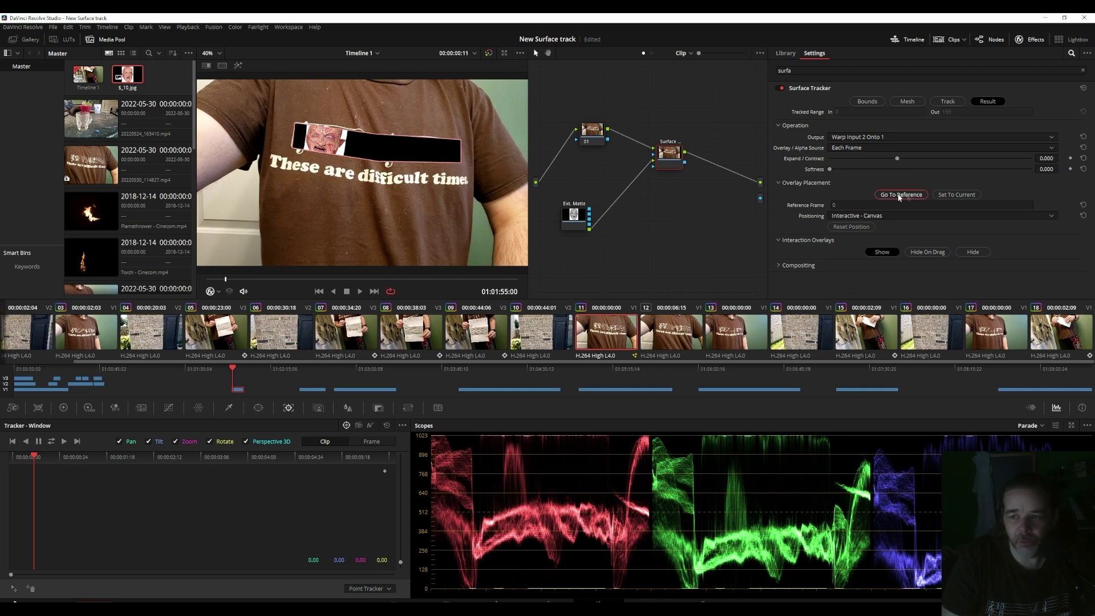
click(914, 195)
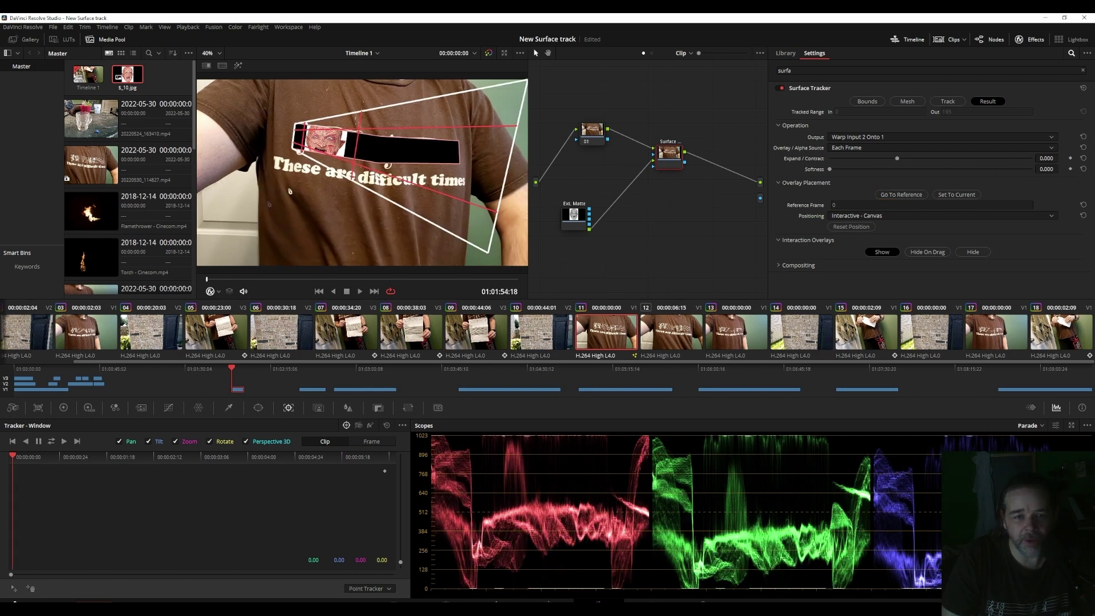
drag(292, 152, 227, 232)
drag(294, 123, 262, 85)
Step: Set the overlay positioning to Sliders with Position X 0.031, Position Y 0.007 and Zoom 2.074
click(1042, 216)
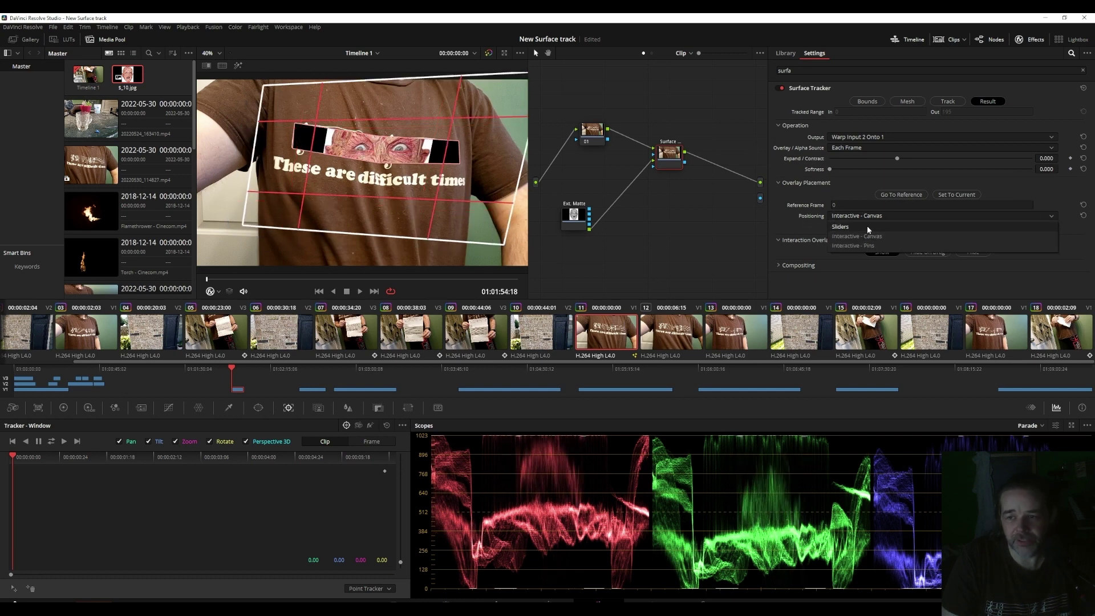
click(841, 227)
mouse_move(930, 265)
mouse_down()
mouse_move(921, 277)
mouse_move(945, 277)
mouse_up()
drag(869, 288, 936, 265)
Step: Try the Overlay and Softlight composite types for the tracked face image and settle on Screen
scroll(779, 289, down, 3)
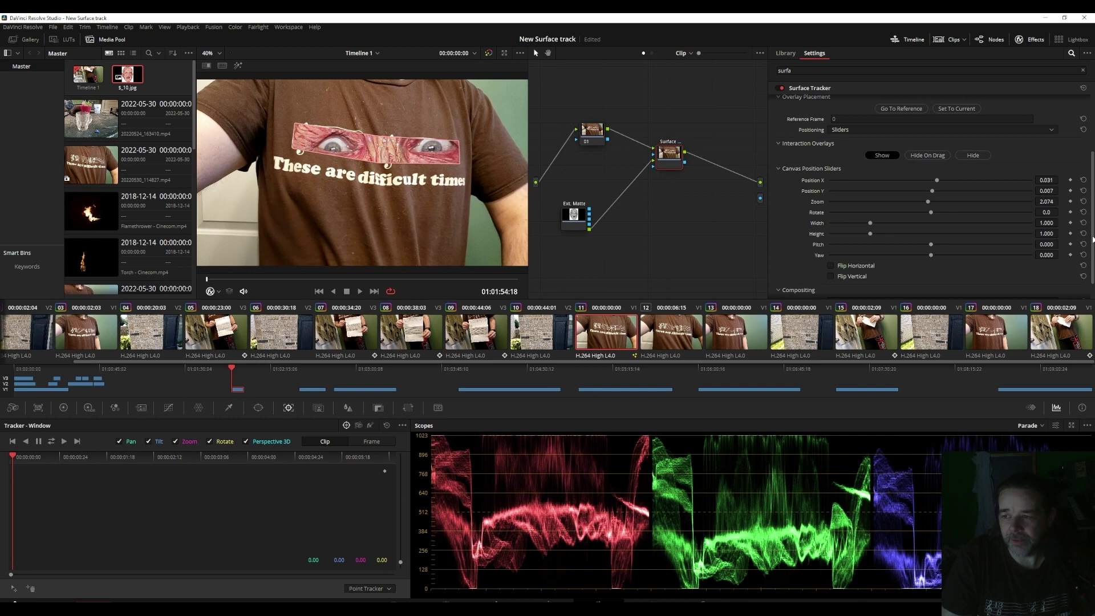
drag(1092, 239, 1092, 279)
drag(977, 289, 1058, 288)
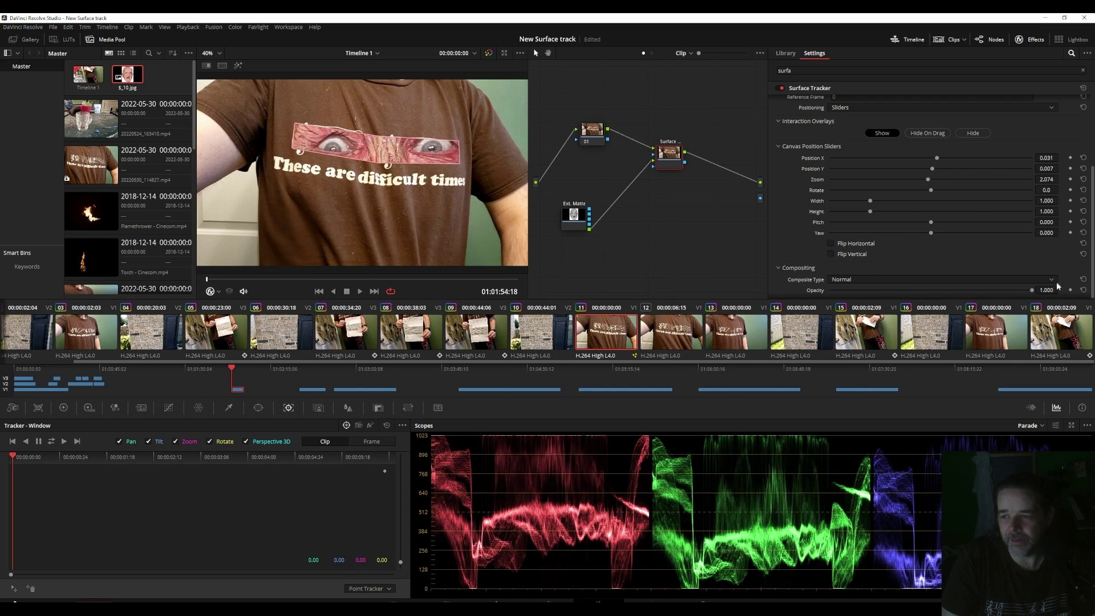
click(1051, 279)
click(953, 347)
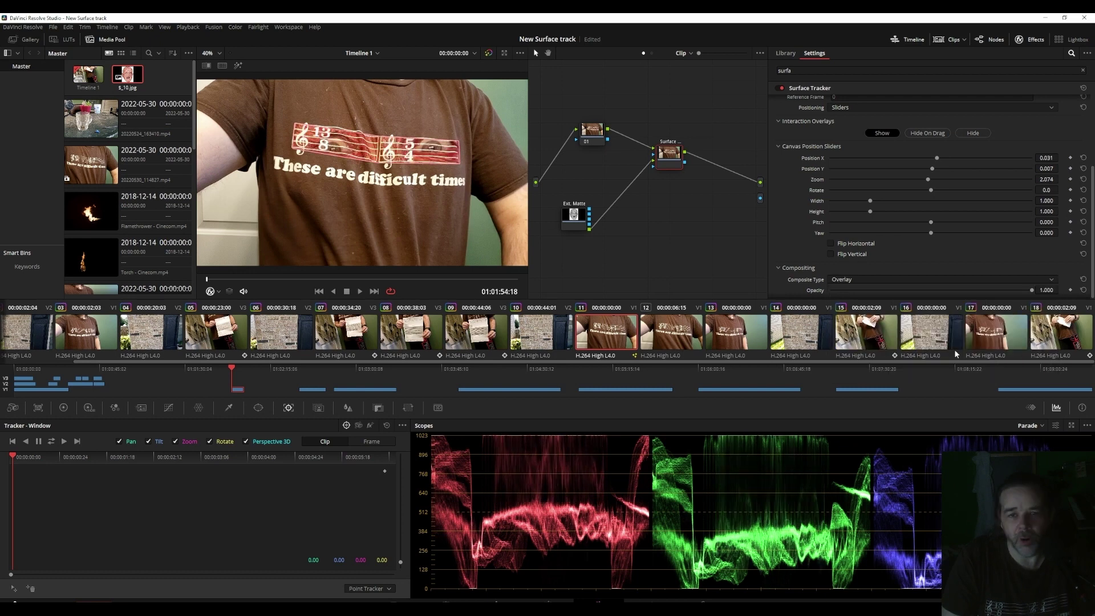
click(1048, 283)
click(947, 351)
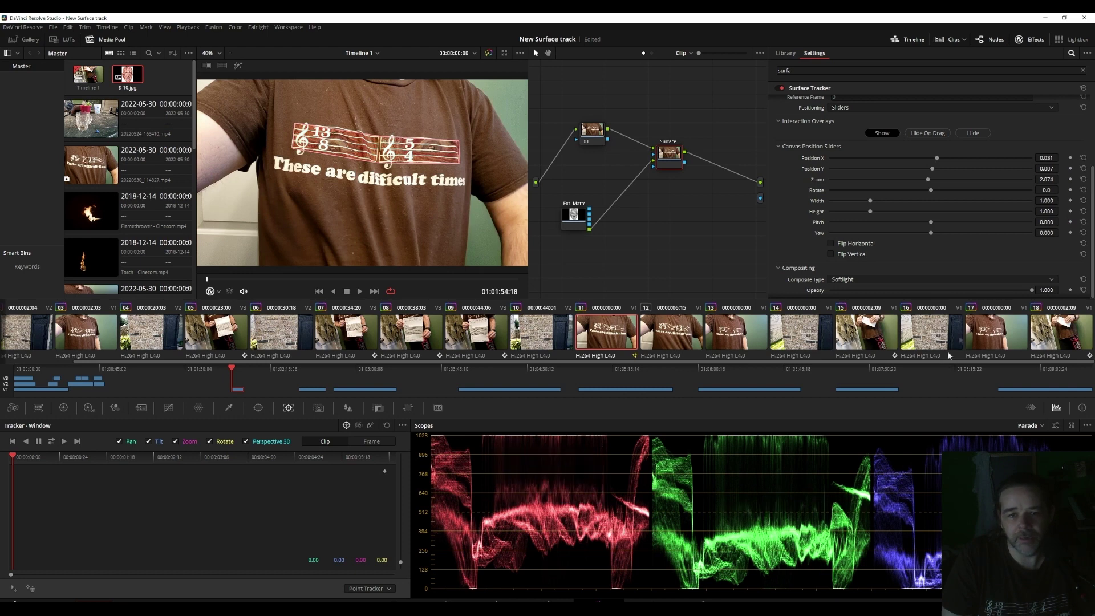
click(1043, 284)
click(1015, 338)
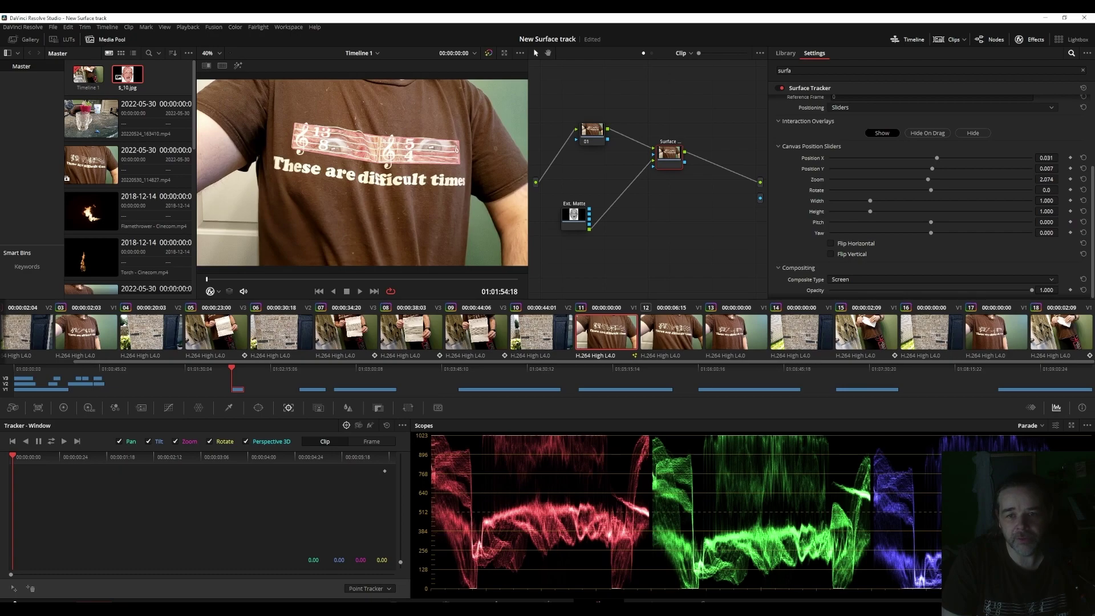
Step: Connect the Ext. Matte node's key output to the Surface Tracker's second key input and its RGB output to the second RGB input
drag(610, 198, 650, 171)
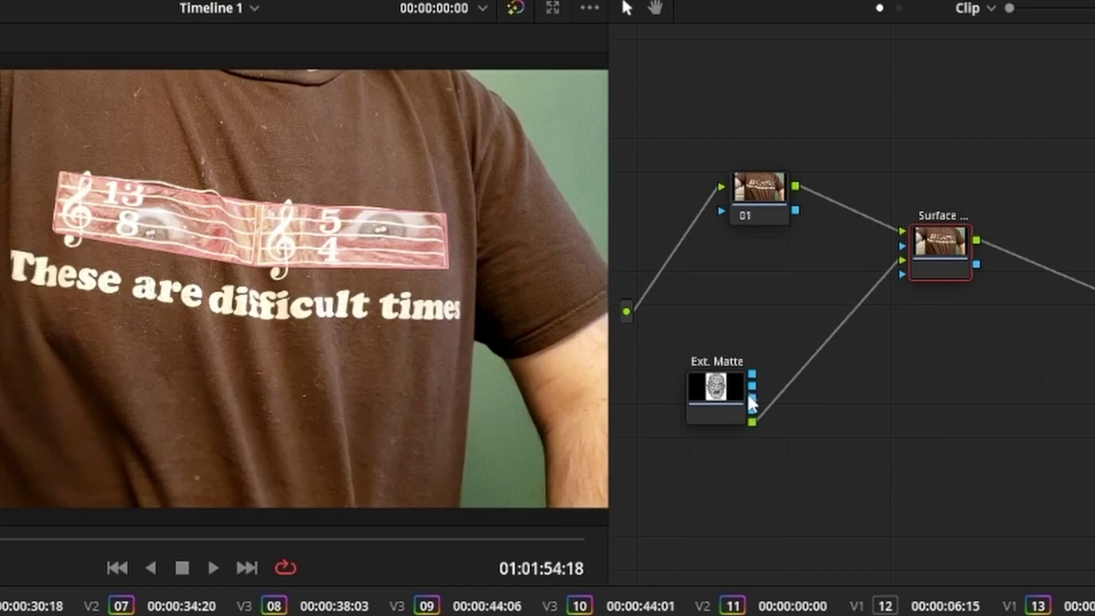
drag(908, 274, 900, 246)
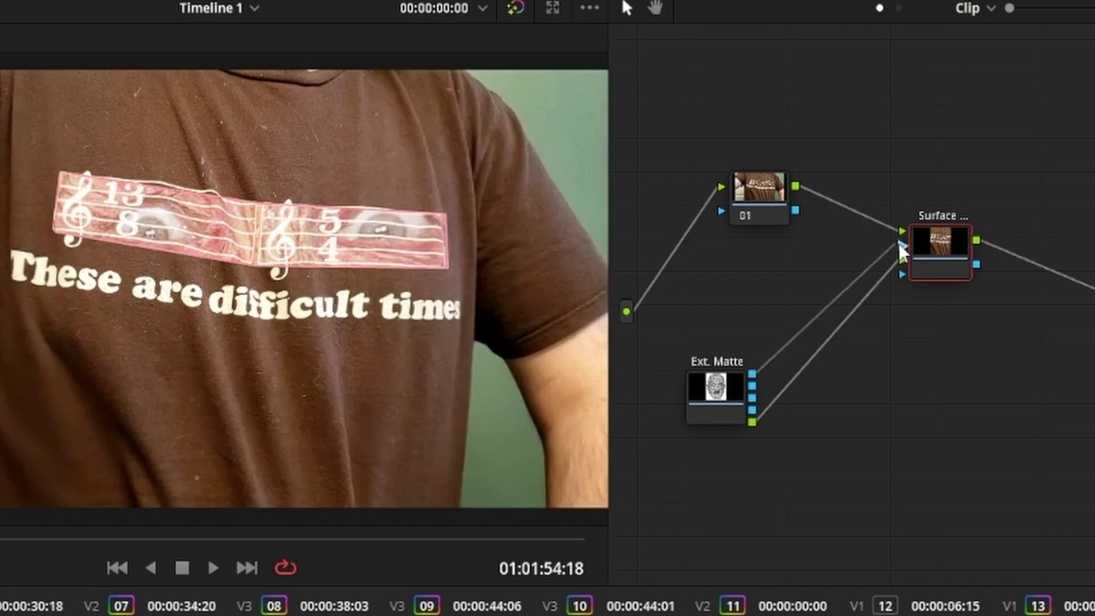
drag(898, 243, 901, 273)
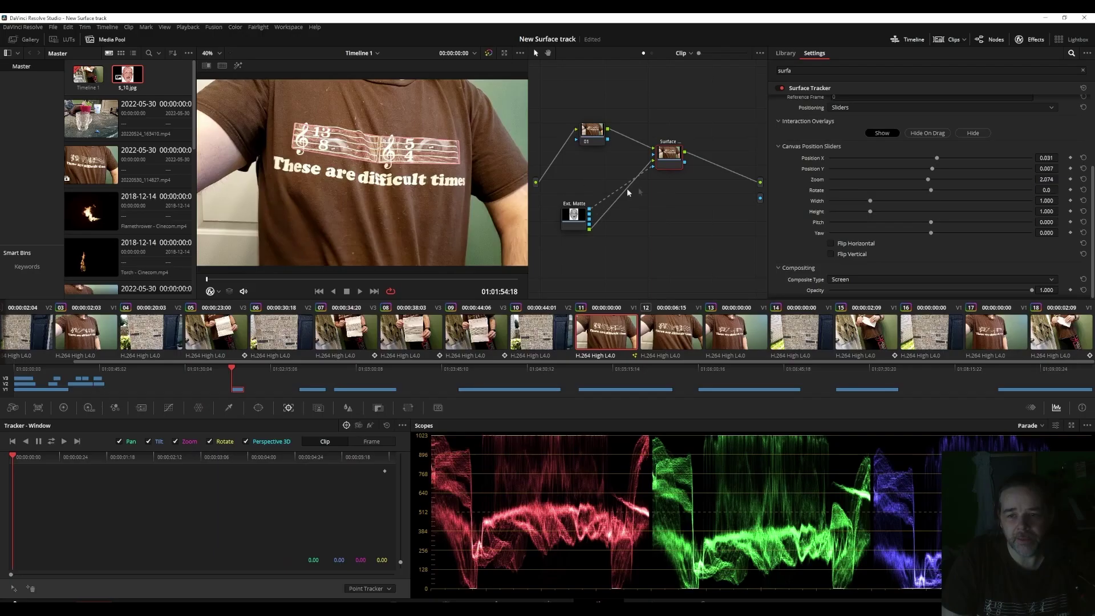
drag(645, 171, 645, 175)
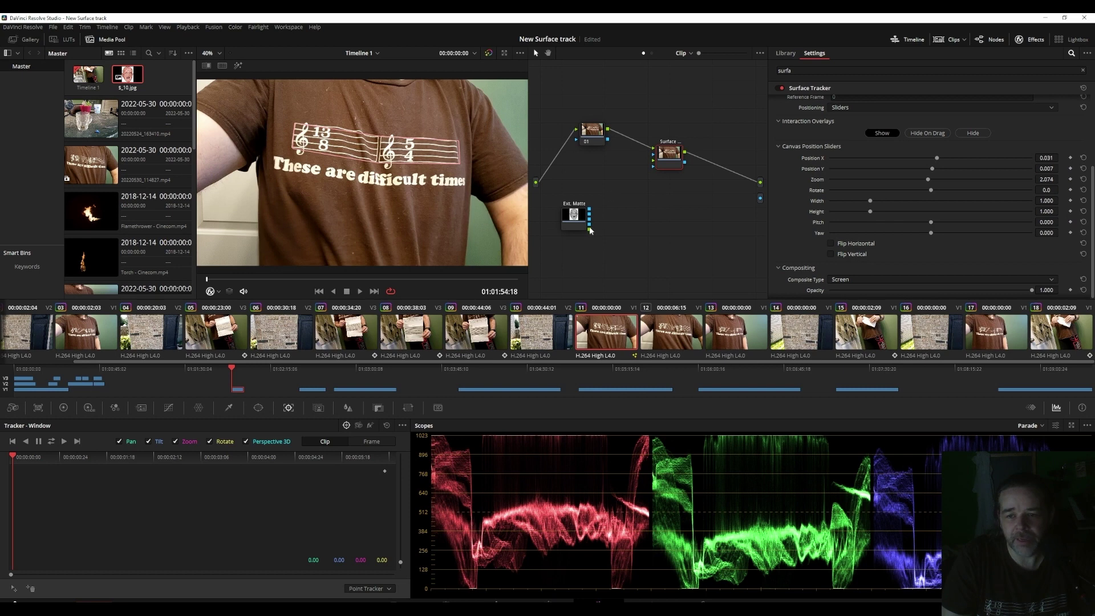
drag(591, 231, 652, 166)
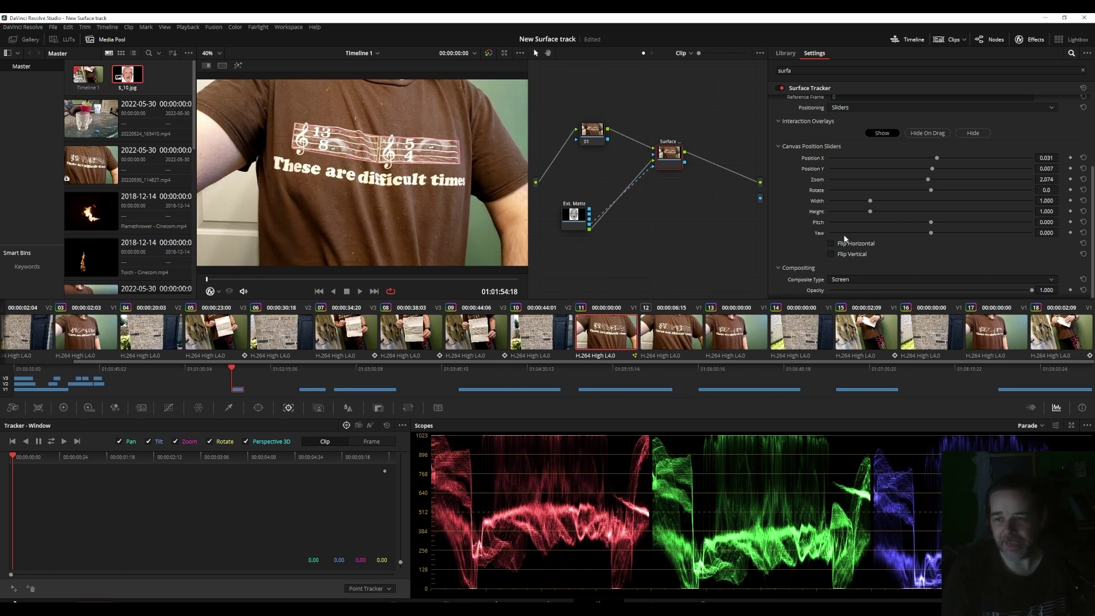
Step: Set the face overlay's Rotate to 5.4, Position X to 0.007 and Position Y to 0.009
drag(1047, 191, 995, 196)
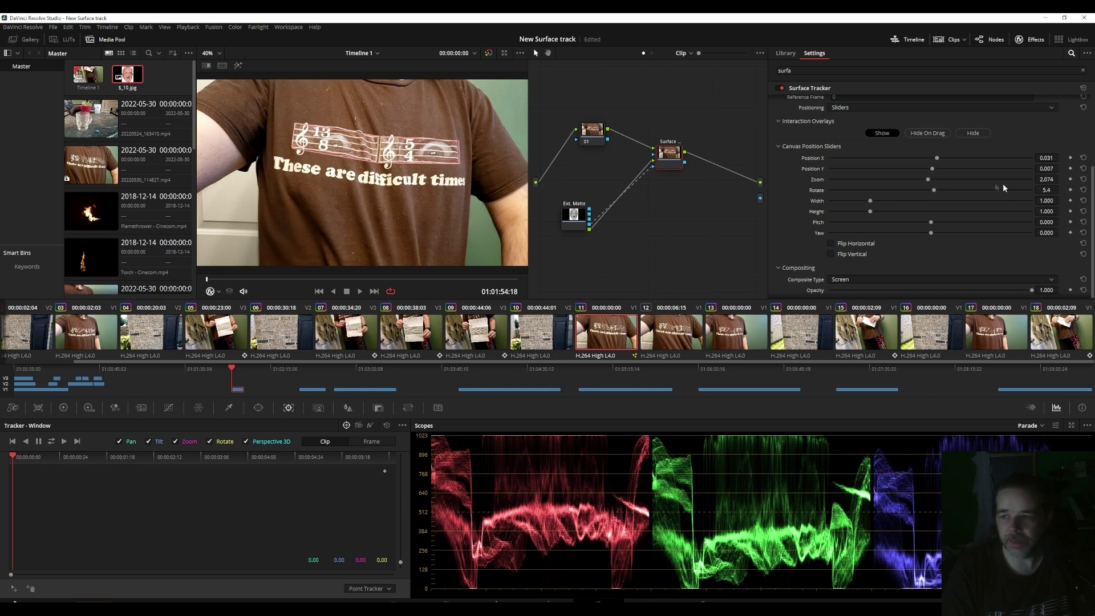
drag(934, 170, 932, 159)
Step: Play the composited T-shirt clip on the Edit page, move back to its start and return to the Color page
key(shift+4)
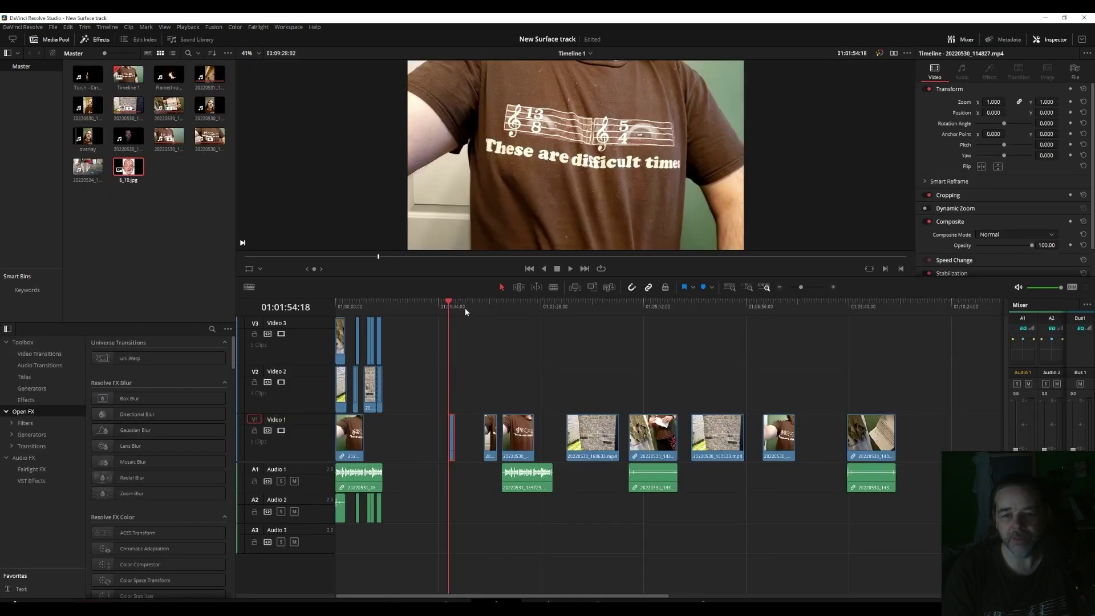
click(569, 269)
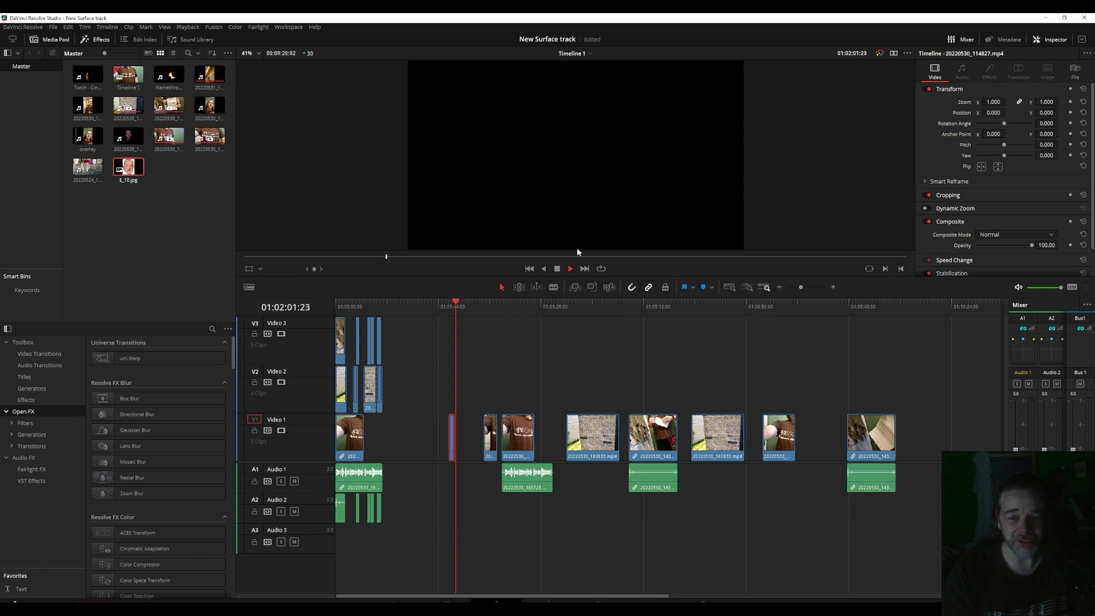
click(445, 308)
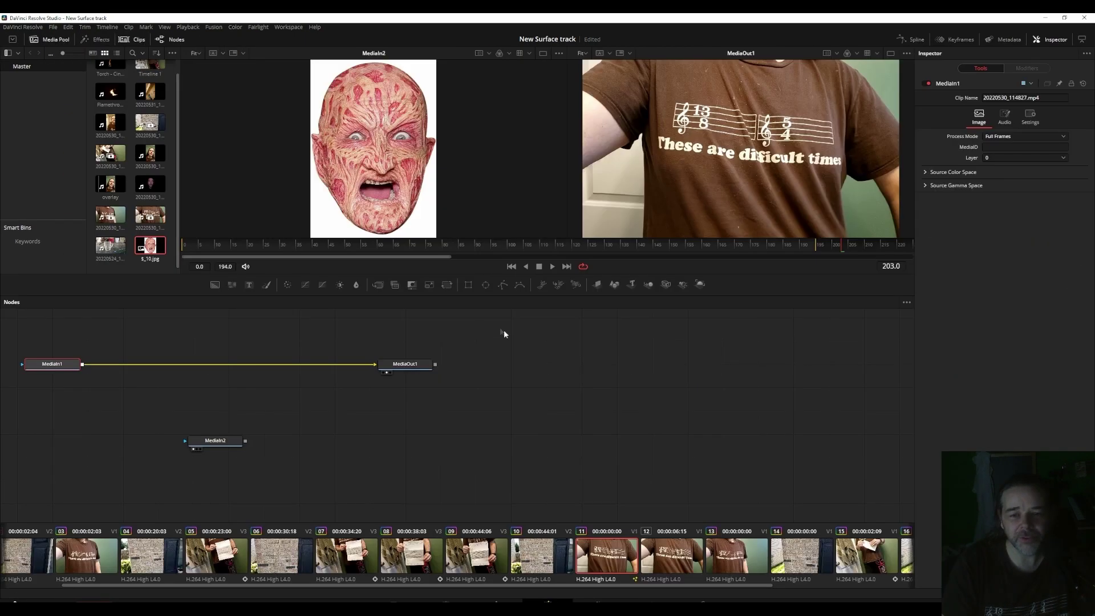
click(496, 602)
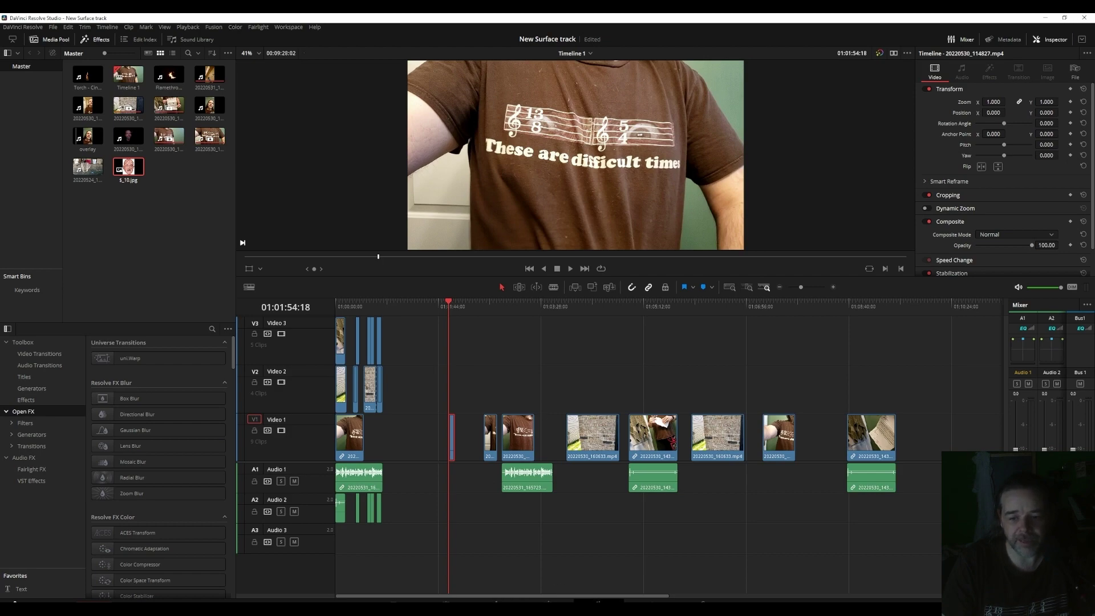
click(598, 602)
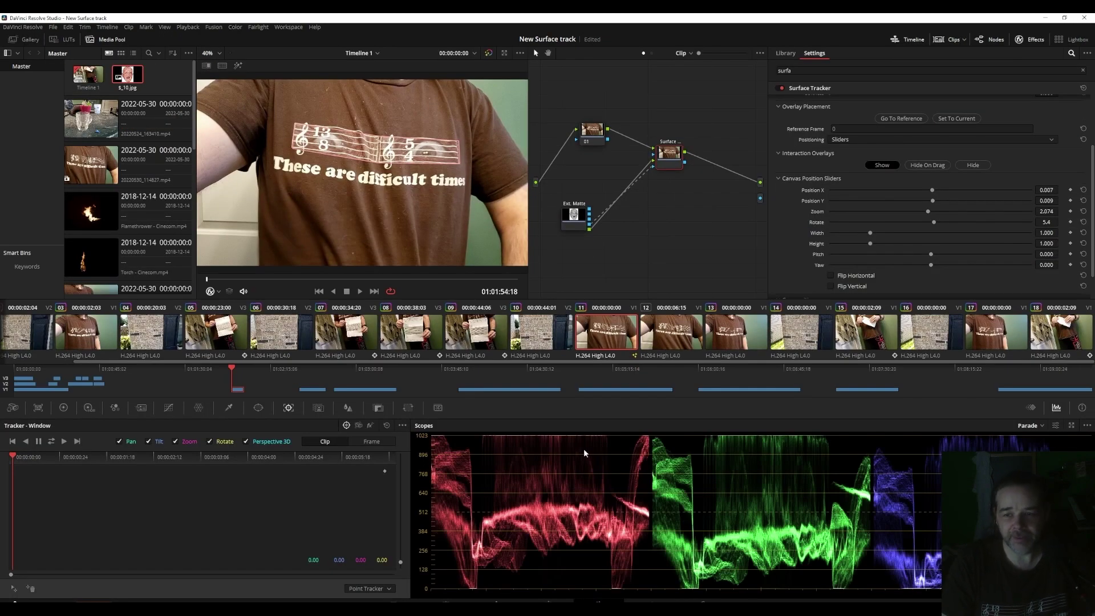
Step: Move the timeline to brick wall clip 14, open it on the Color page and park at timecode 01:04:12:29
key(shift+4)
drag(519, 298, 581, 302)
key(shift+6)
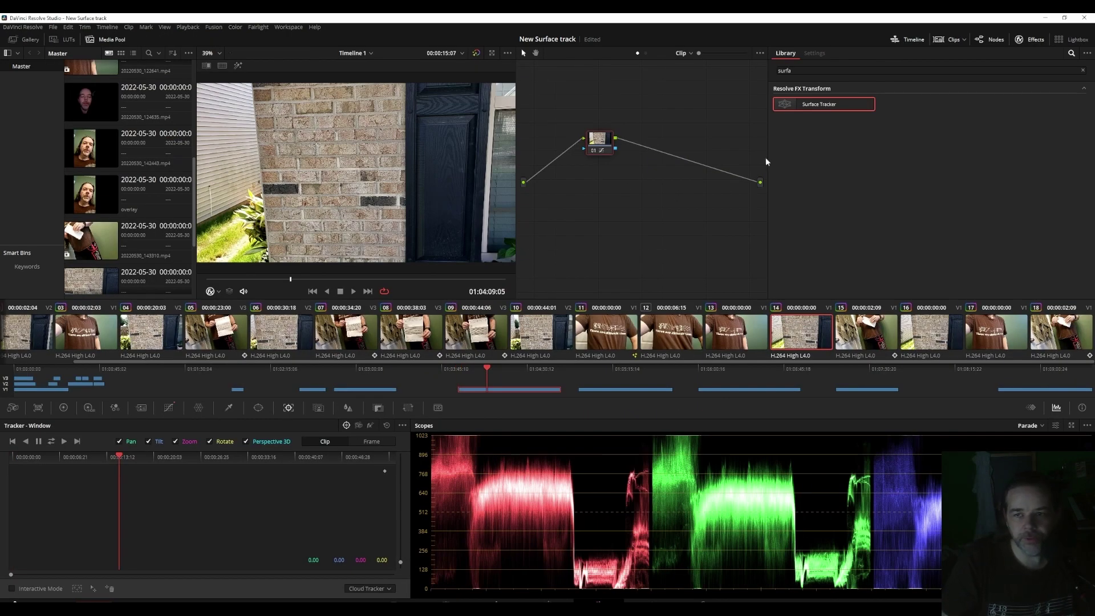
drag(298, 279, 312, 279)
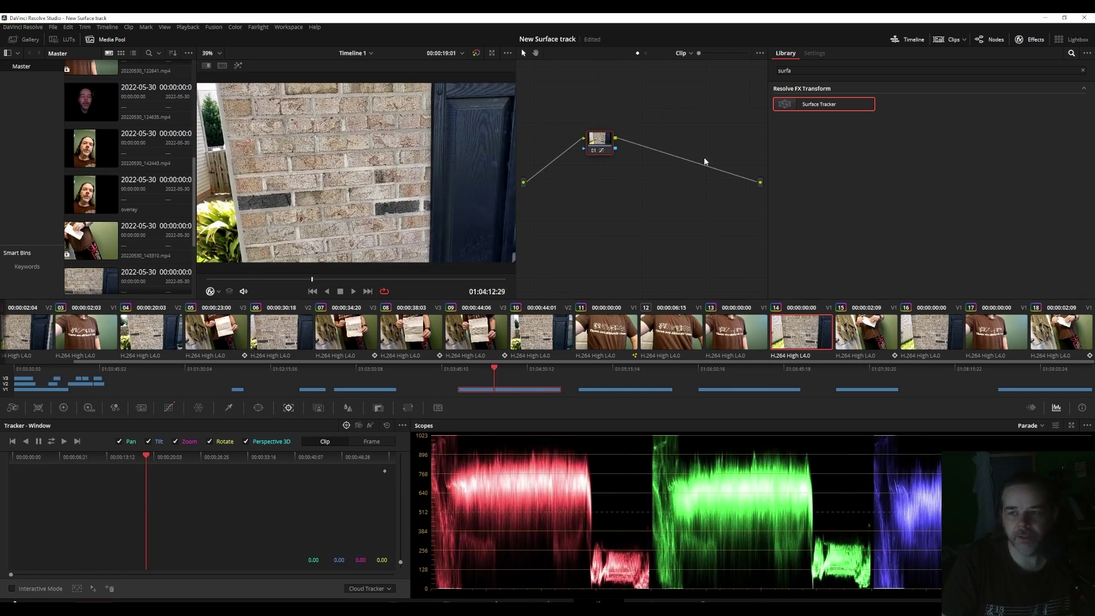
Step: Add a Surface Tracker node after node 01 of the brick wall clip
drag(829, 104, 694, 168)
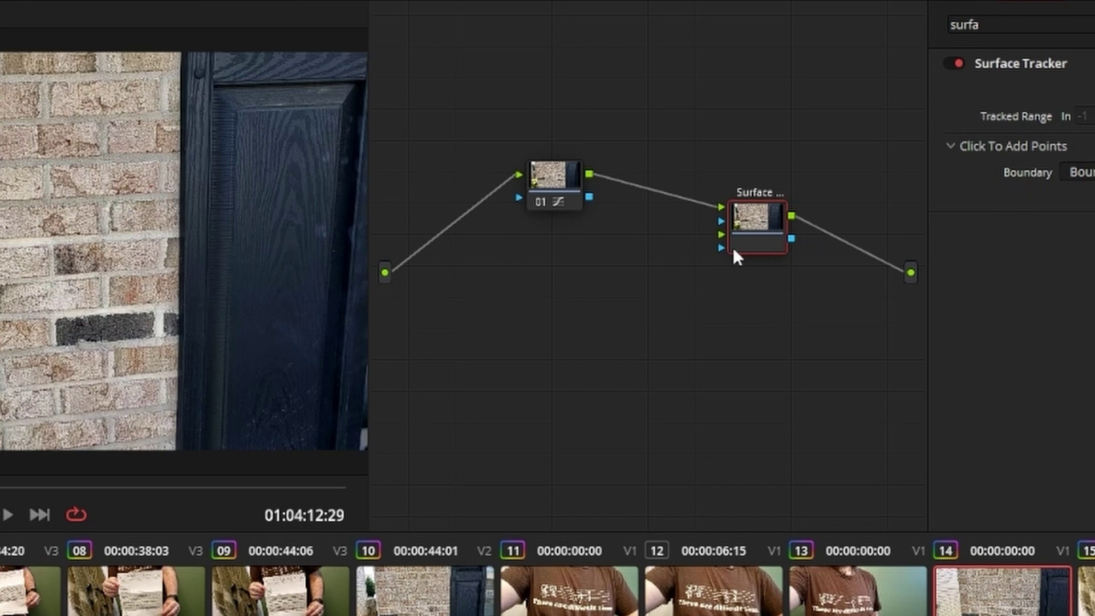
click(737, 244)
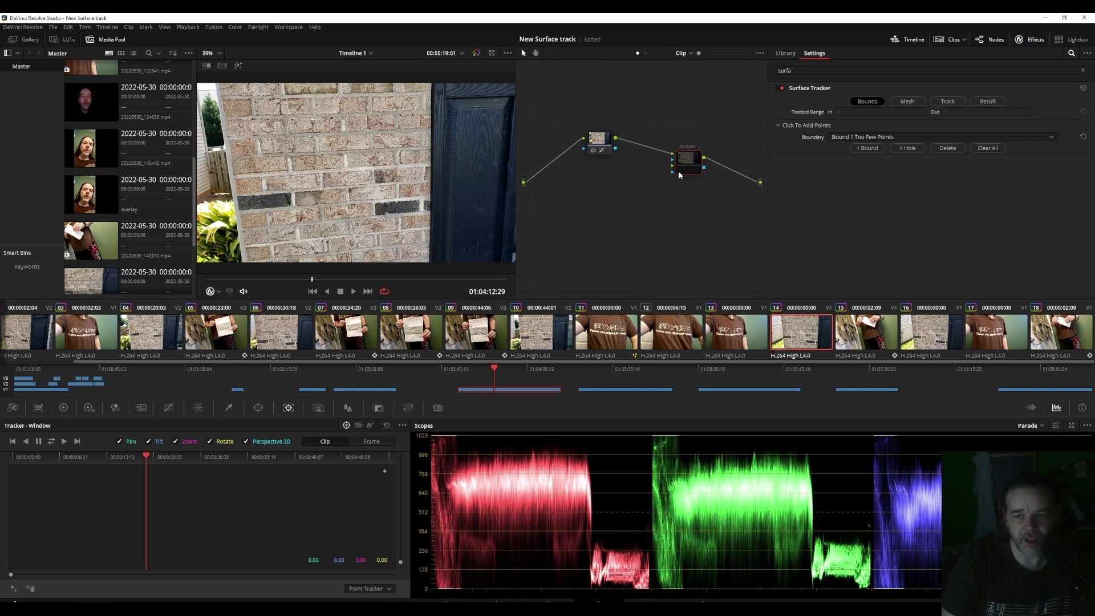
click(680, 175)
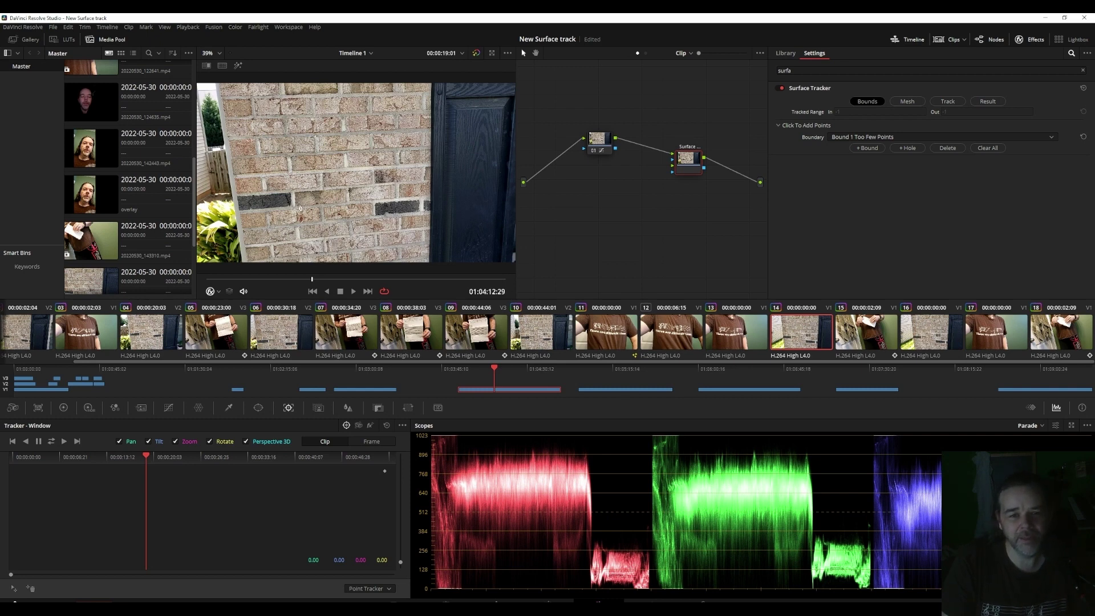
Step: Outline an upright four-point boundary on the brick wall between the two dark bricks
click(301, 240)
click(349, 235)
click(347, 155)
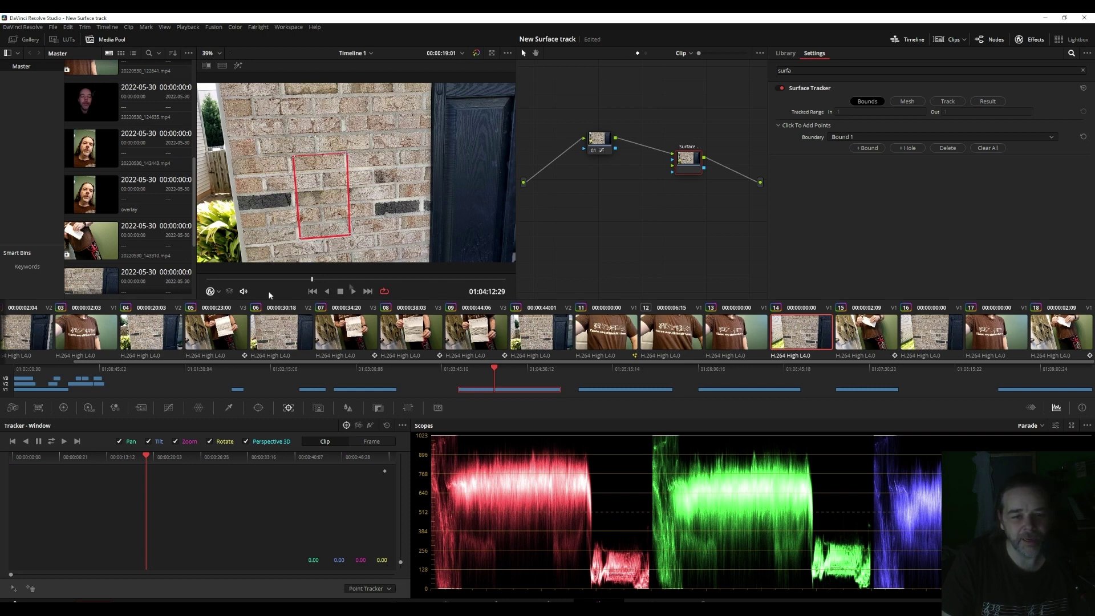
Step: Generate the mesh for the wall boundary and track the surface through the clip
click(918, 101)
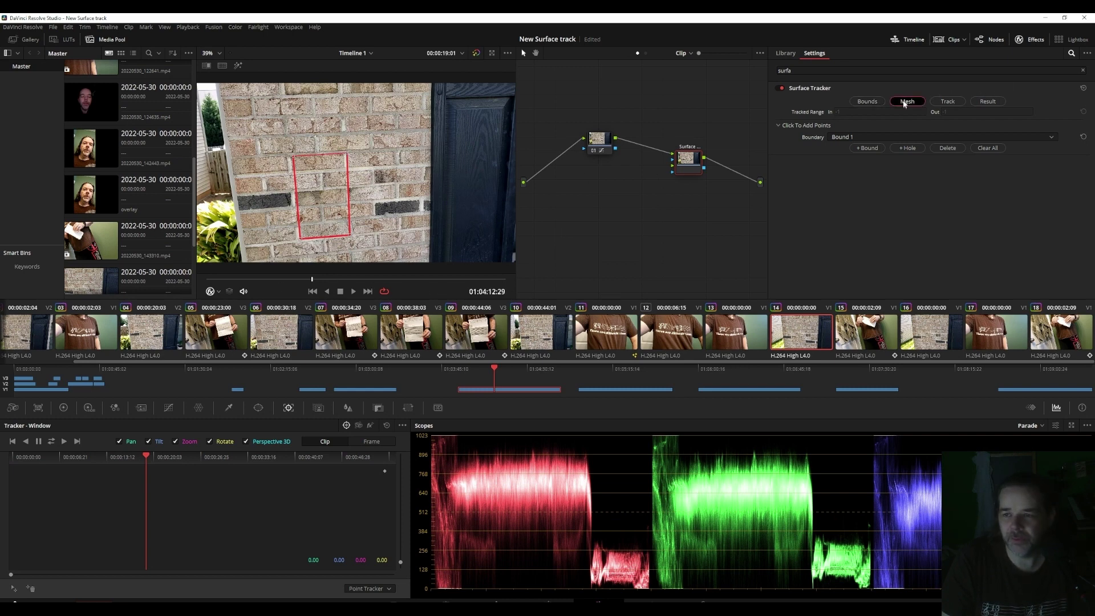
click(946, 103)
click(934, 133)
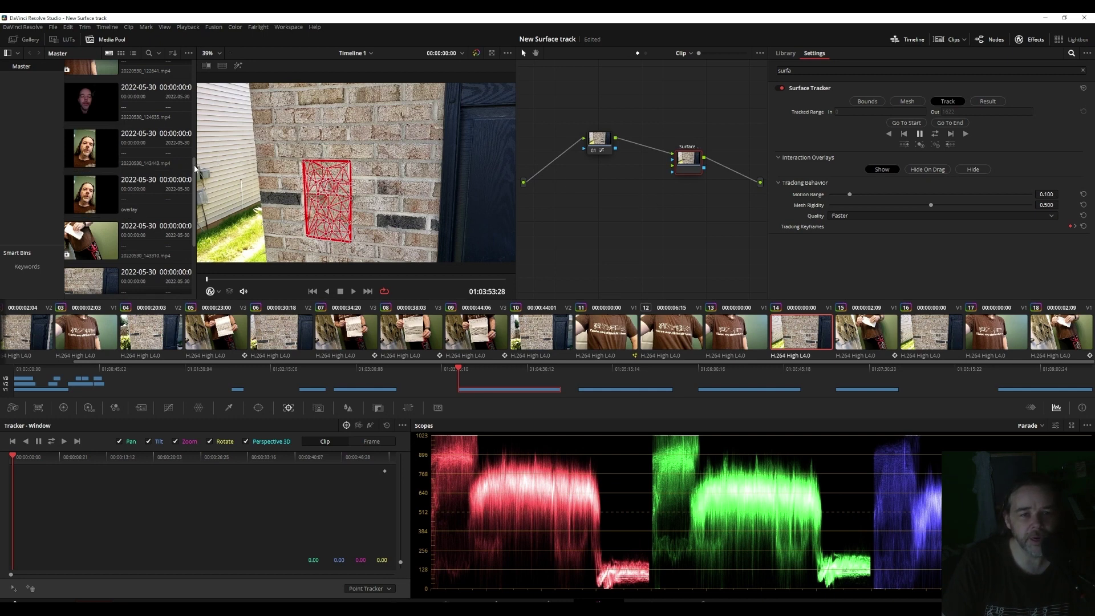
Step: Add 20220530_170730.mp4 as an external matte, with only its RGB output feeding the Surface Tracker's second RGB input
scroll(198, 216, down, 3)
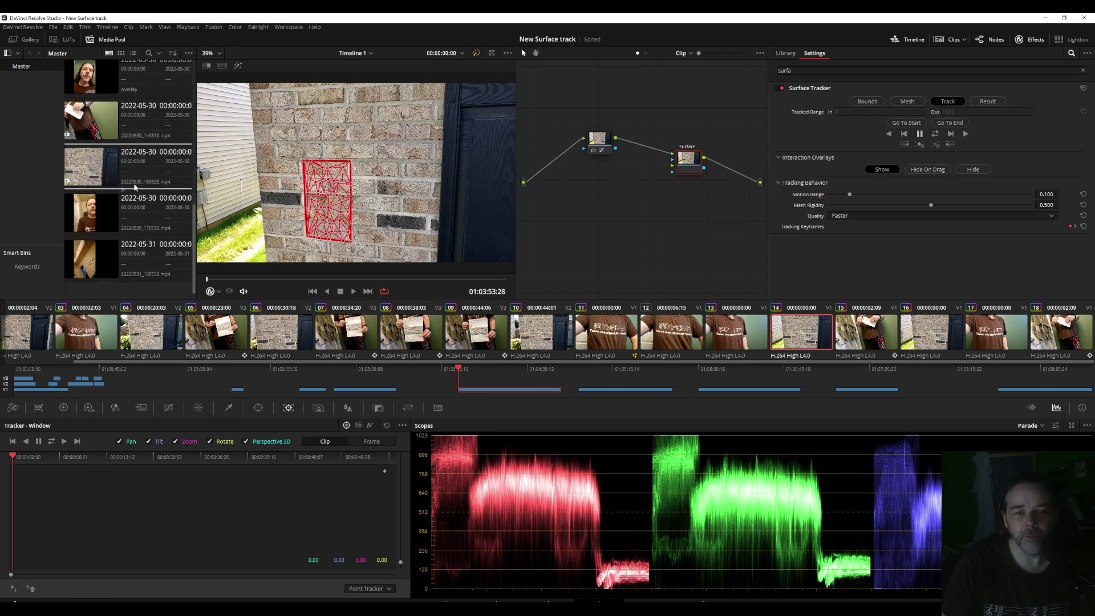
drag(88, 211, 672, 166)
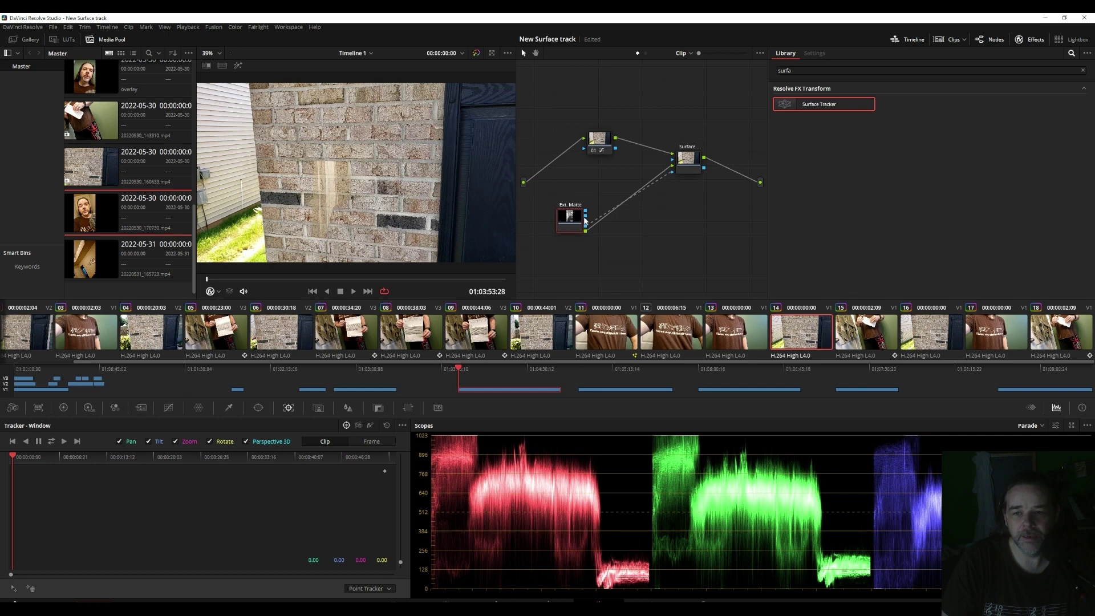
drag(669, 176, 672, 175)
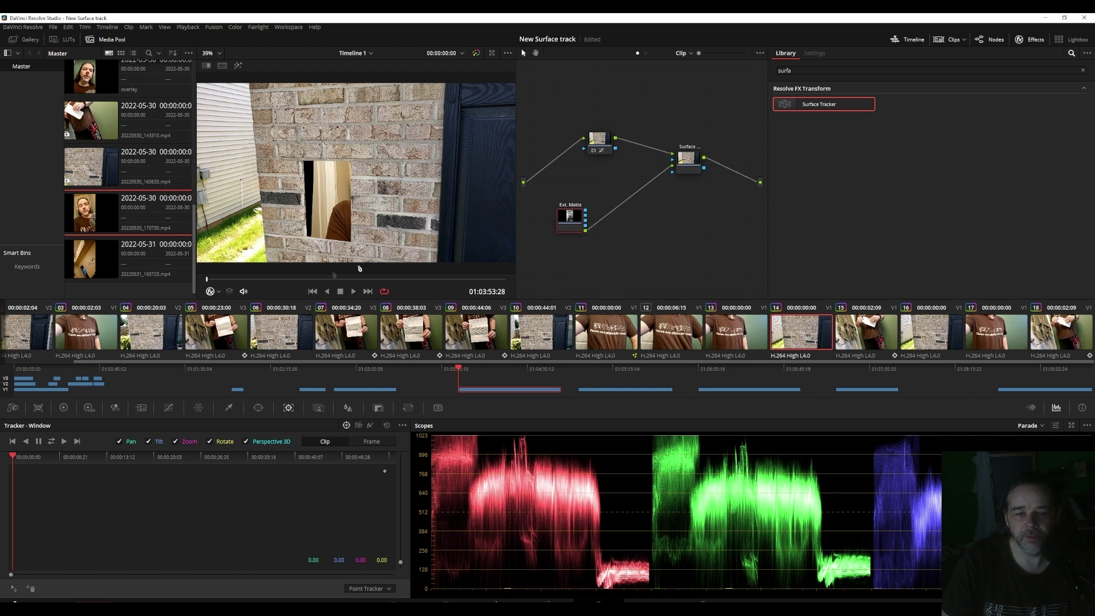
Step: Check the overlay on another frame, show the Surface Tracker's Result settings and go to the reference frame
click(326, 280)
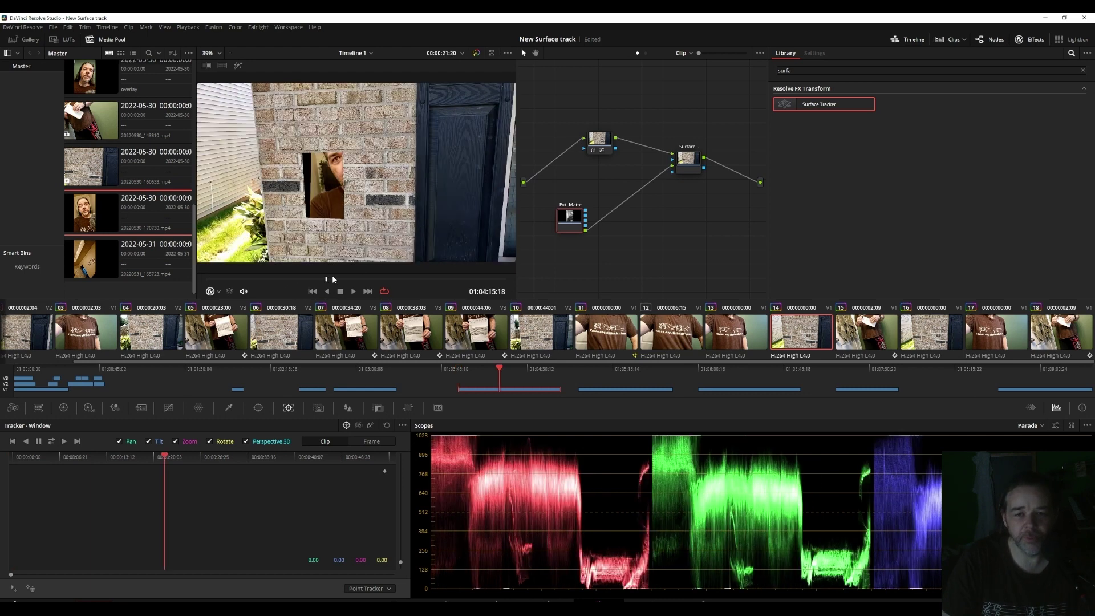
click(688, 158)
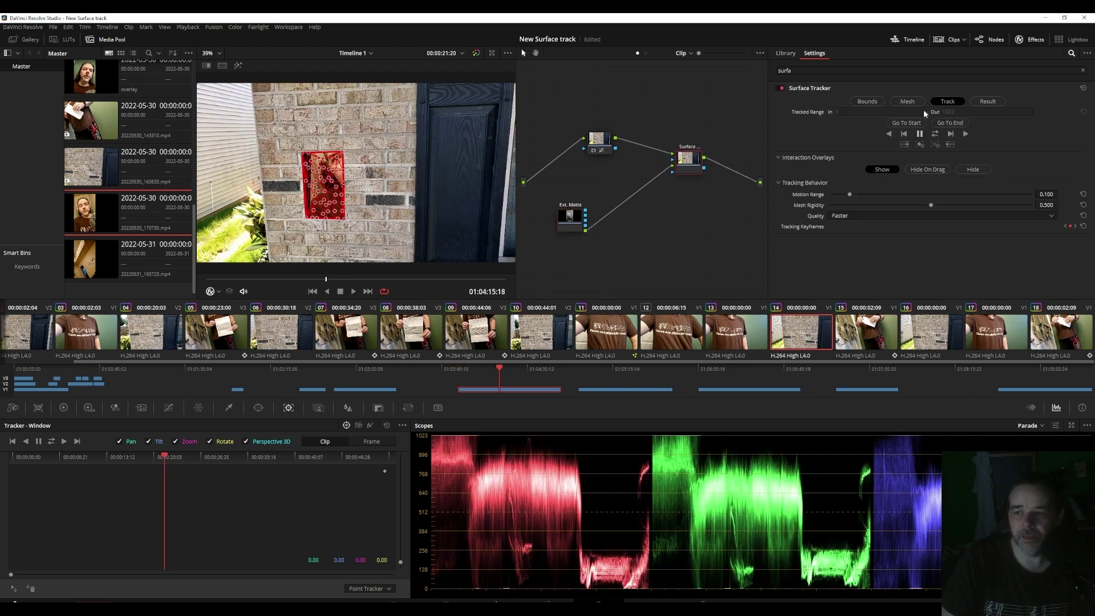
click(987, 101)
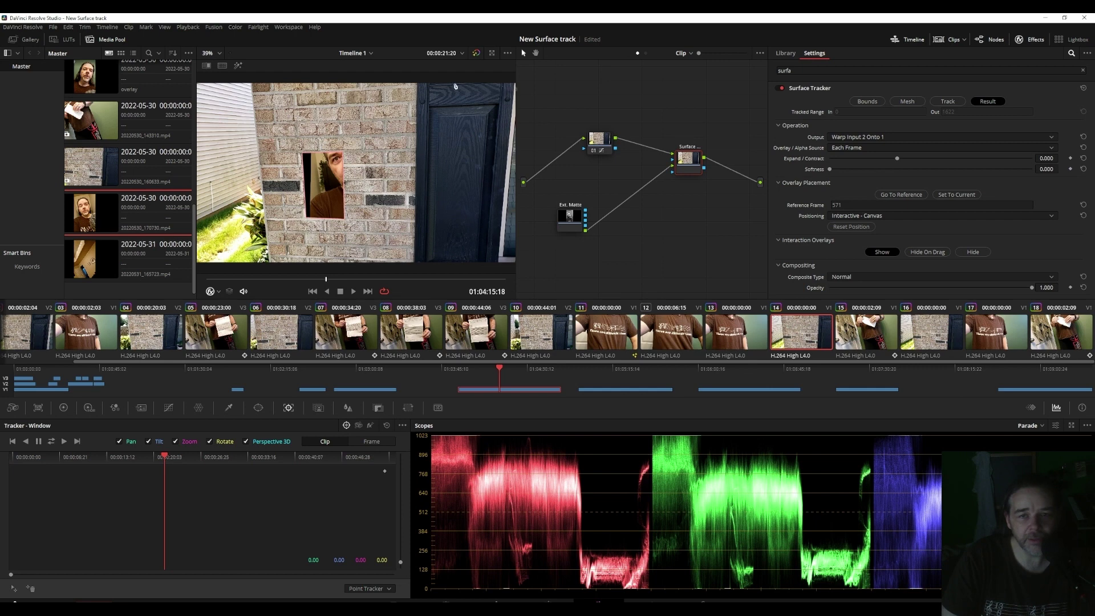
click(903, 195)
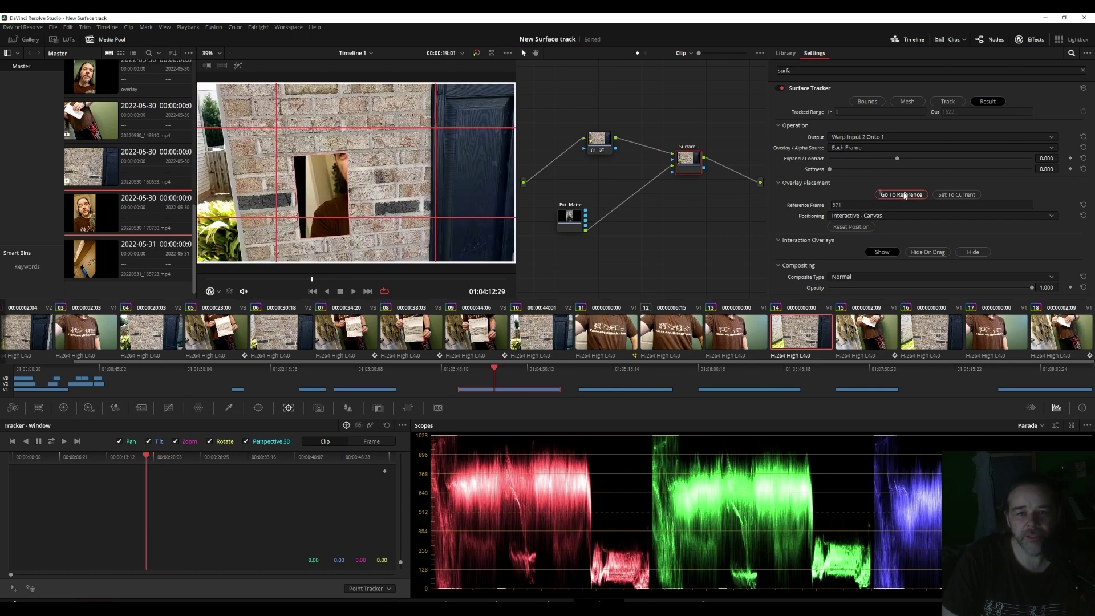
Step: Try to fit the face video into the wall opening by reshaping and moving the interactive canvas
drag(513, 89, 434, 119)
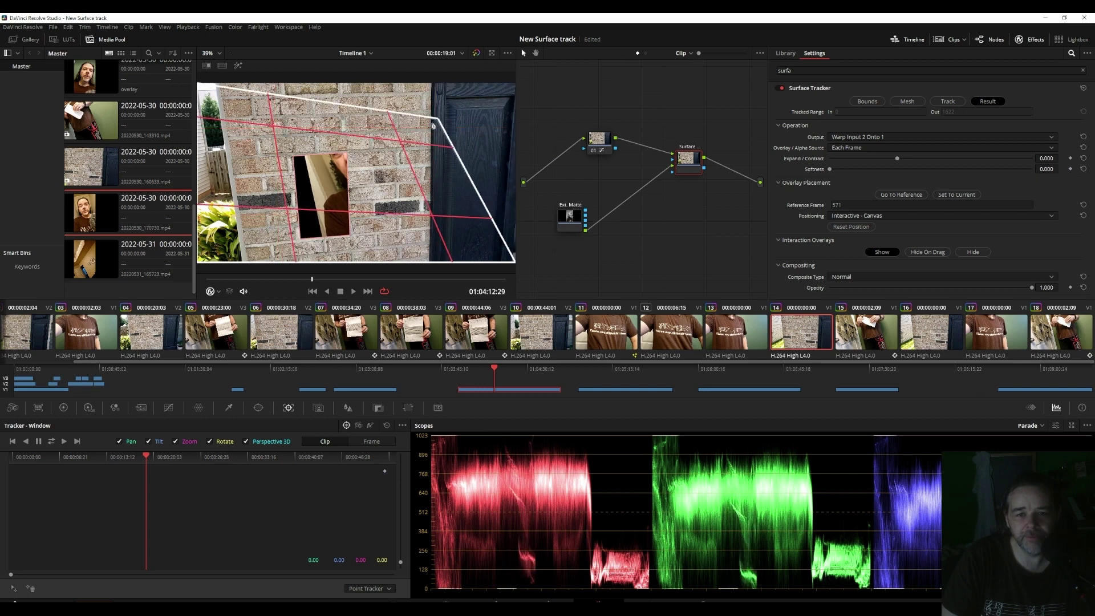
drag(242, 259, 198, 252)
drag(229, 105, 341, 146)
drag(412, 139, 414, 176)
Step: Set the overlay positioning to Sliders with Position X -0.134, Position Y -0.219 and Zoom 0.741
click(879, 215)
click(887, 224)
drag(931, 266, 886, 276)
scroll(1090, 210, down, 2)
drag(869, 231, 856, 232)
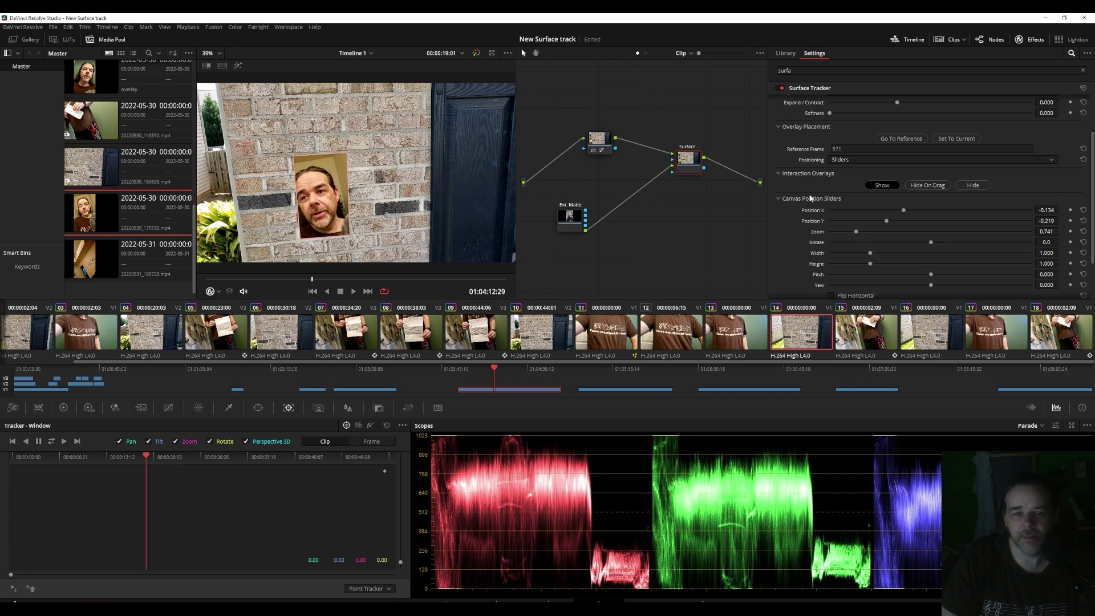
Step: Replace the overlay source with 20220530_124635.mp4 as a new external matte and place its node above the old one
drag(197, 217, 197, 150)
scroll(184, 186, down, 3)
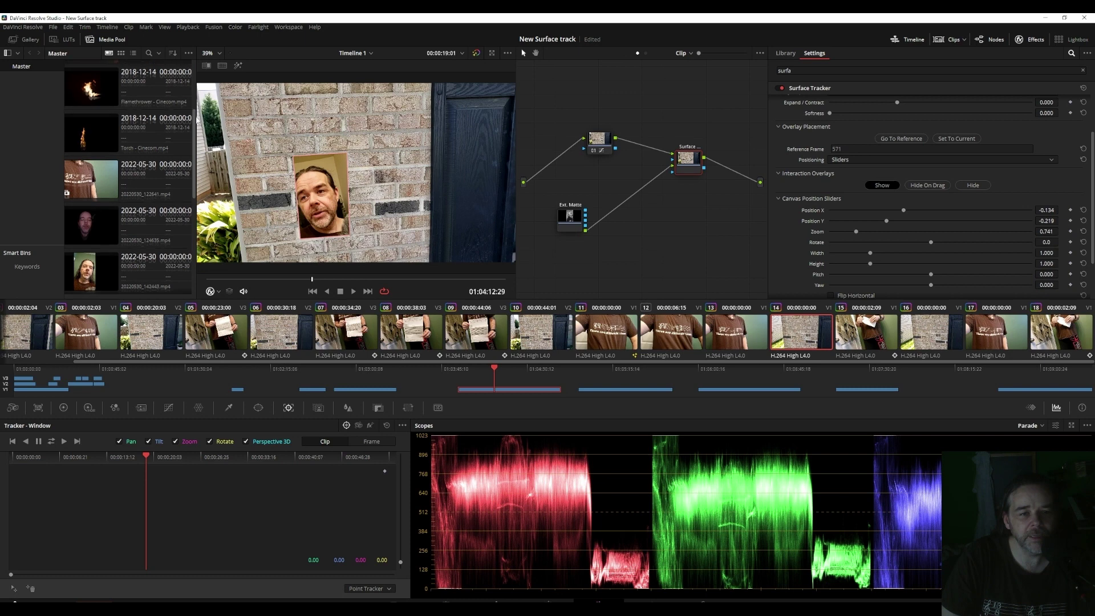
scroll(184, 186, up, 2)
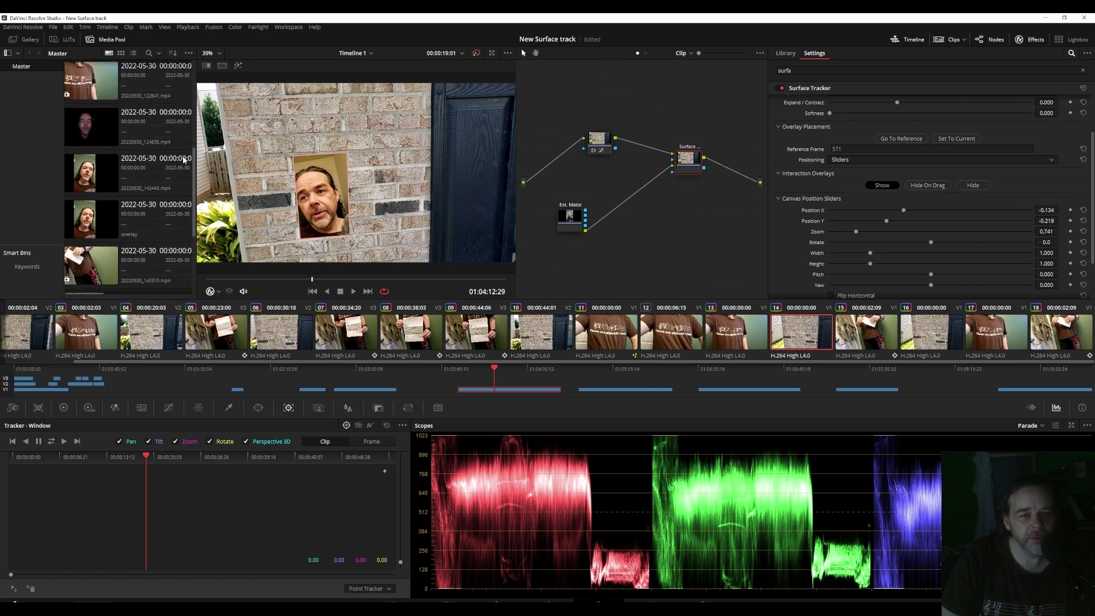
drag(90, 122, 673, 168)
click(654, 181)
key(Delete)
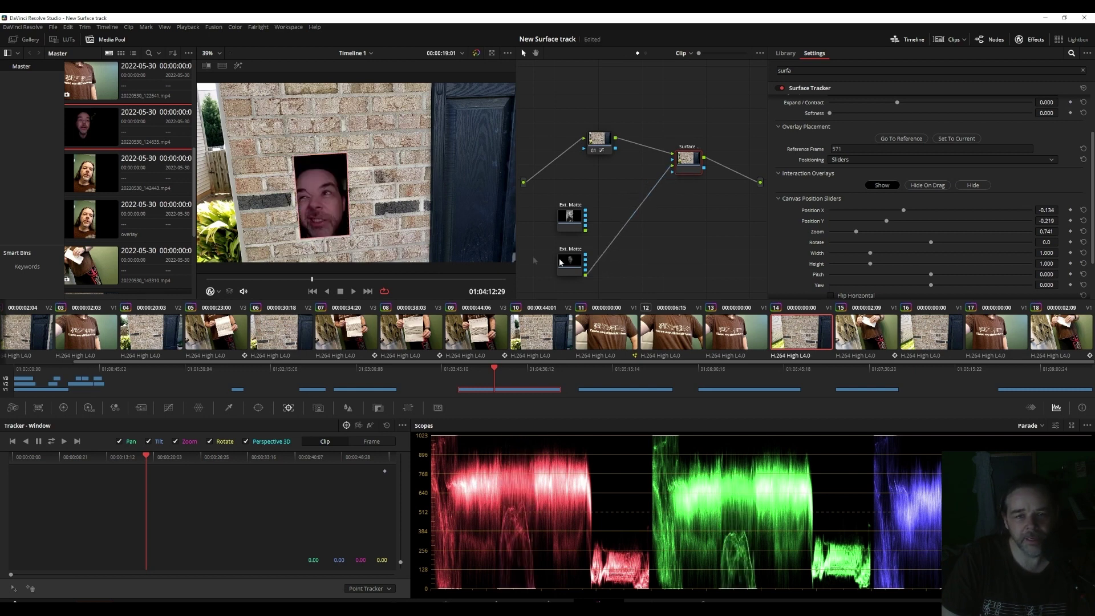
drag(570, 261, 562, 183)
Step: Set the overlay's Position X to -0.130 and Position Y to -0.151, and play the clip to check the tracking
click(686, 158)
drag(886, 222, 887, 223)
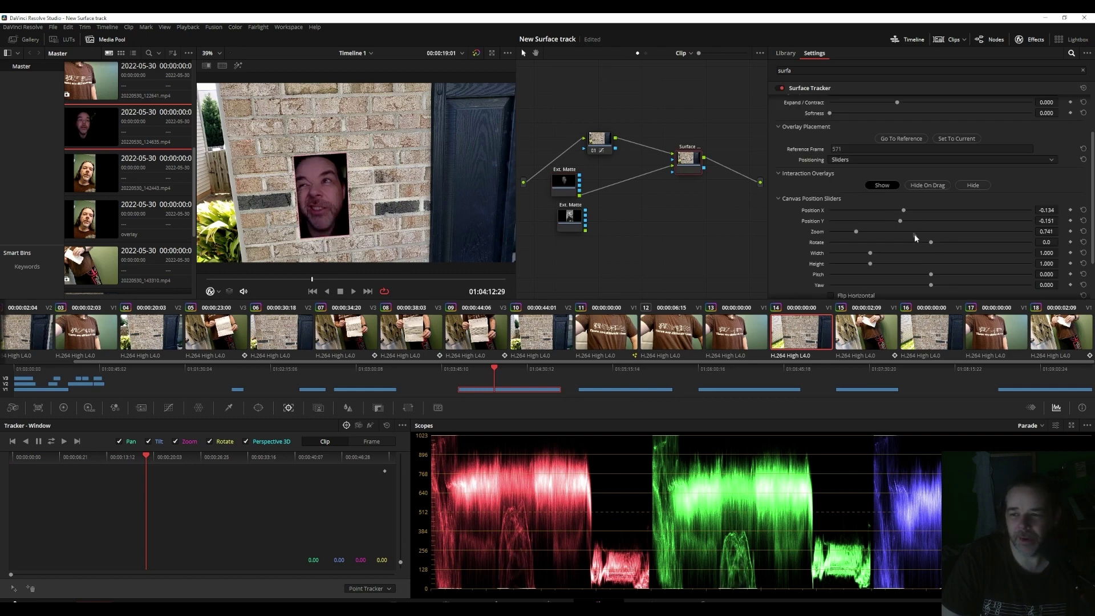
drag(903, 210, 899, 209)
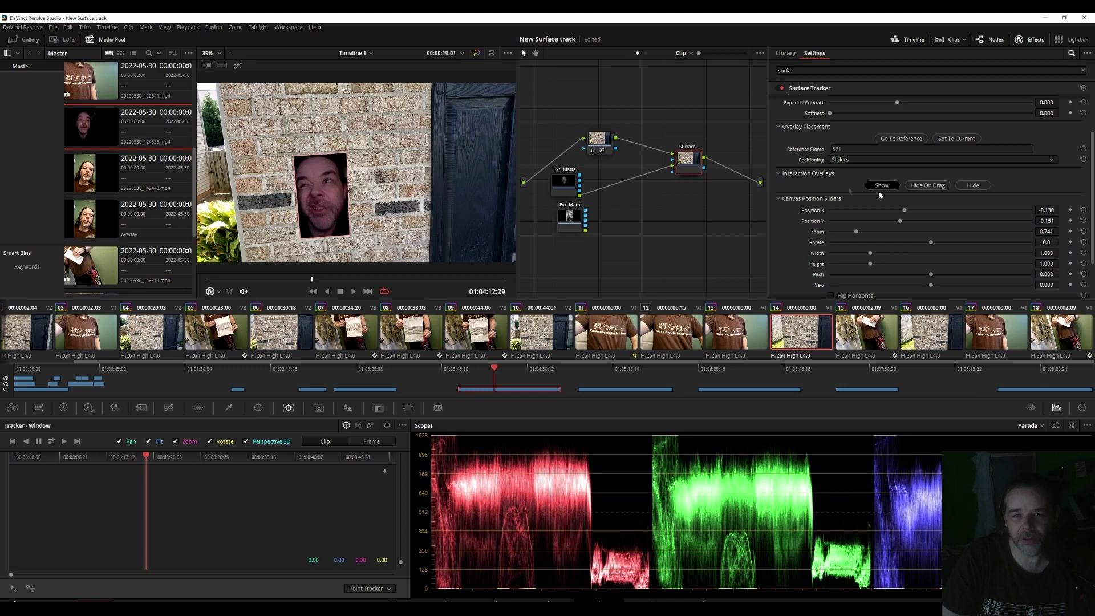
click(353, 292)
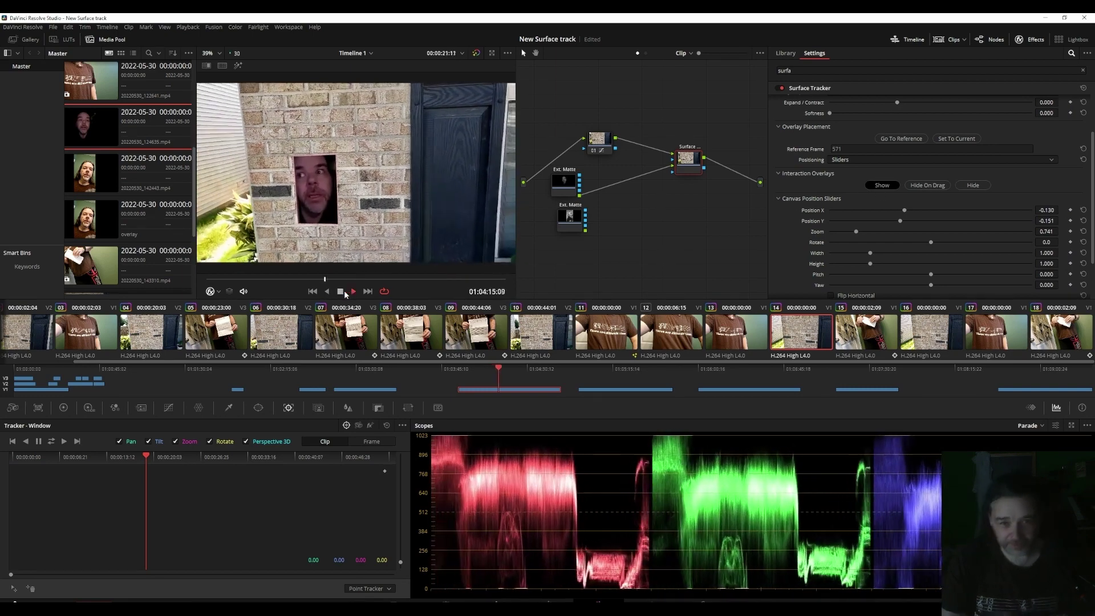
key(space)
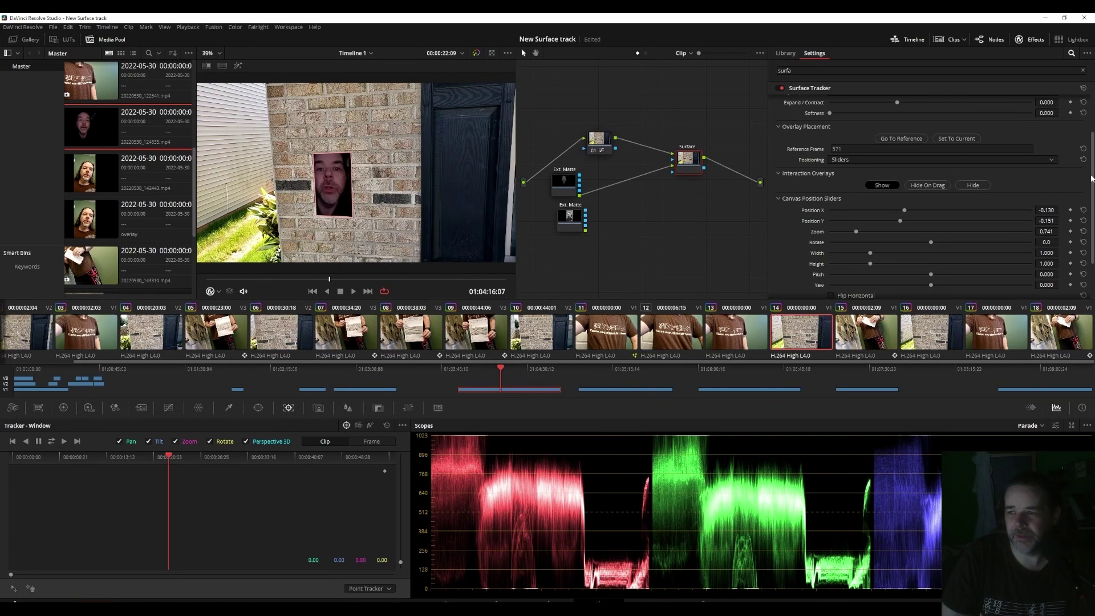
Step: Try the Overlay and Softlight composite types on the face overlay, settle on Hard Light, and play the clip to check it
scroll(1091, 179, down, 2)
click(935, 278)
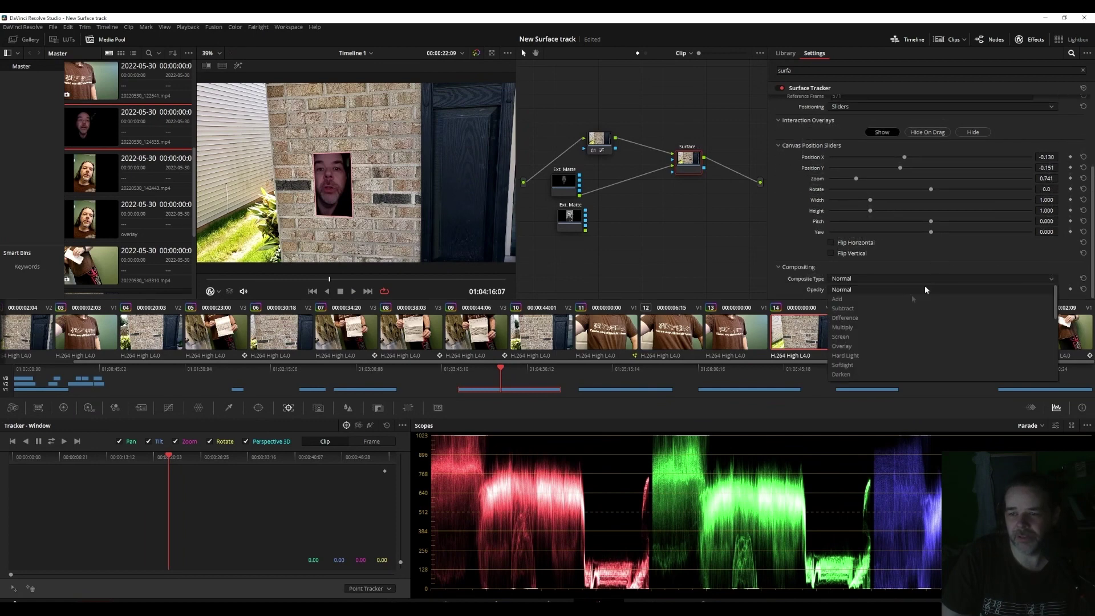
click(886, 347)
click(1052, 279)
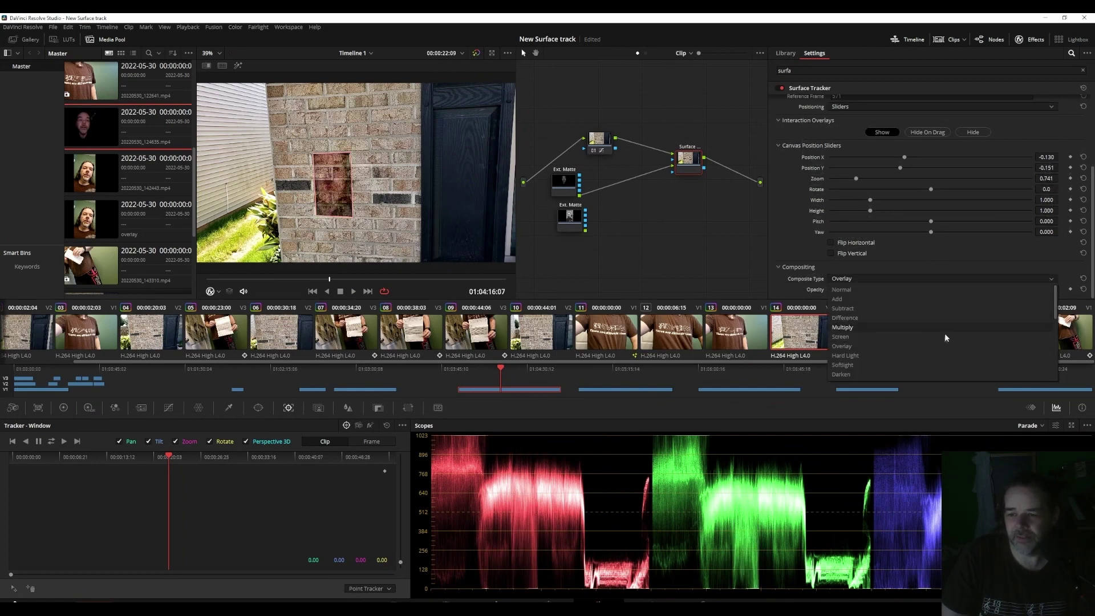
click(926, 364)
click(932, 278)
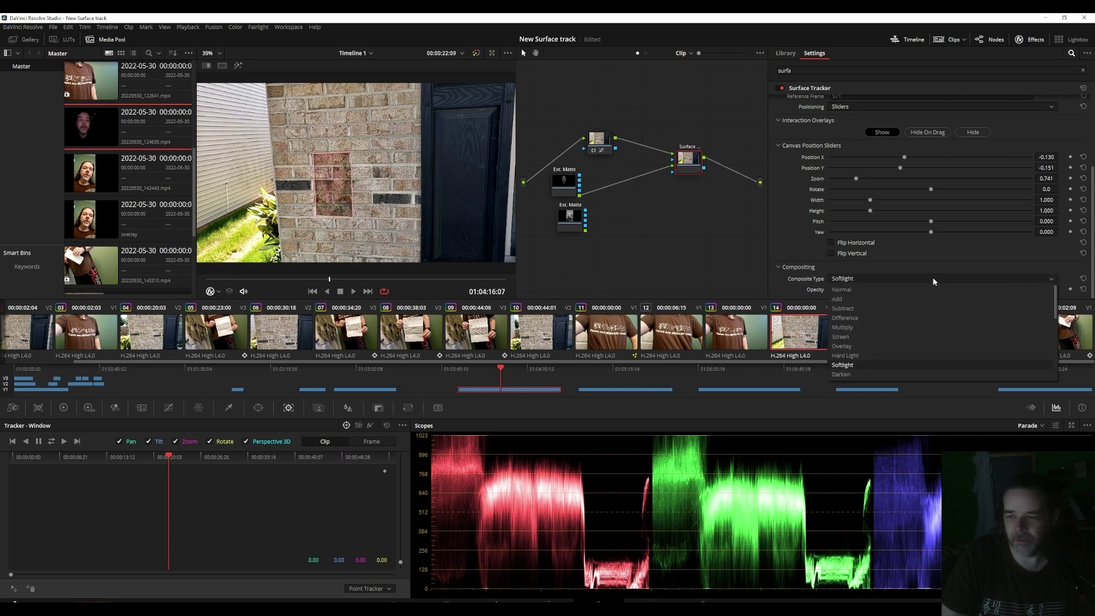
click(896, 356)
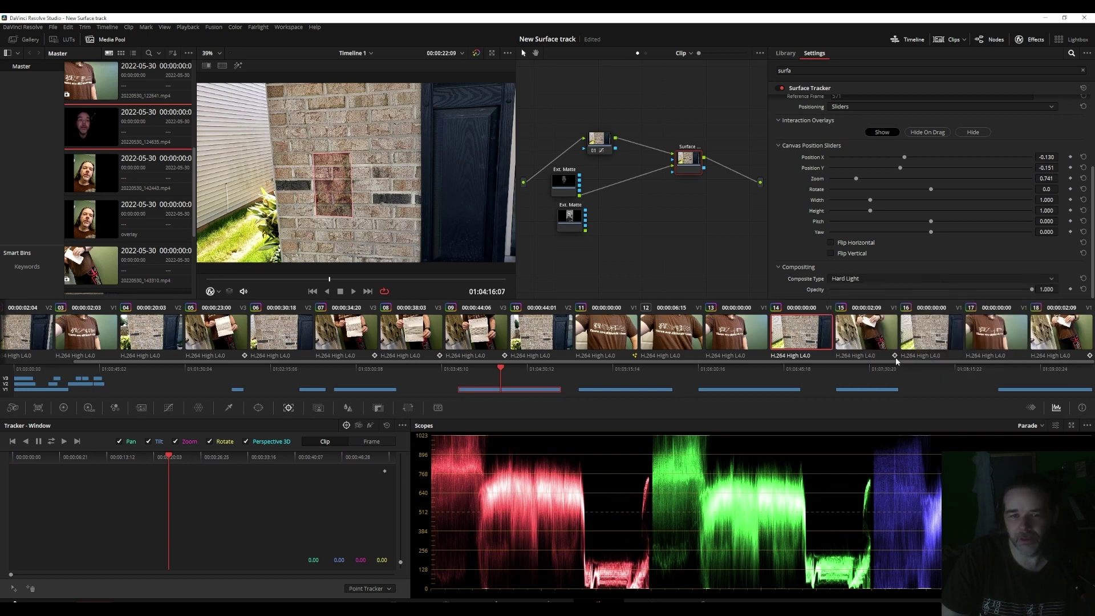
click(353, 292)
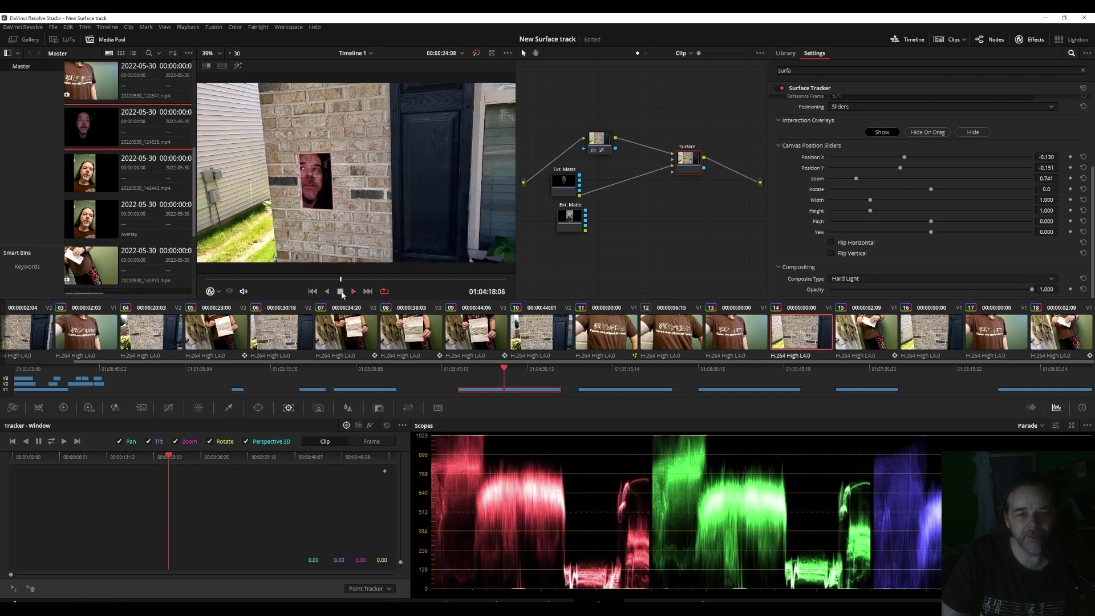
key(space)
Step: Set the overlay's Softness to 0.715 and Expand / Contract to 0.128, hide the interaction overlays, and play the result
scroll(1072, 165, up, 4)
drag(830, 170, 980, 169)
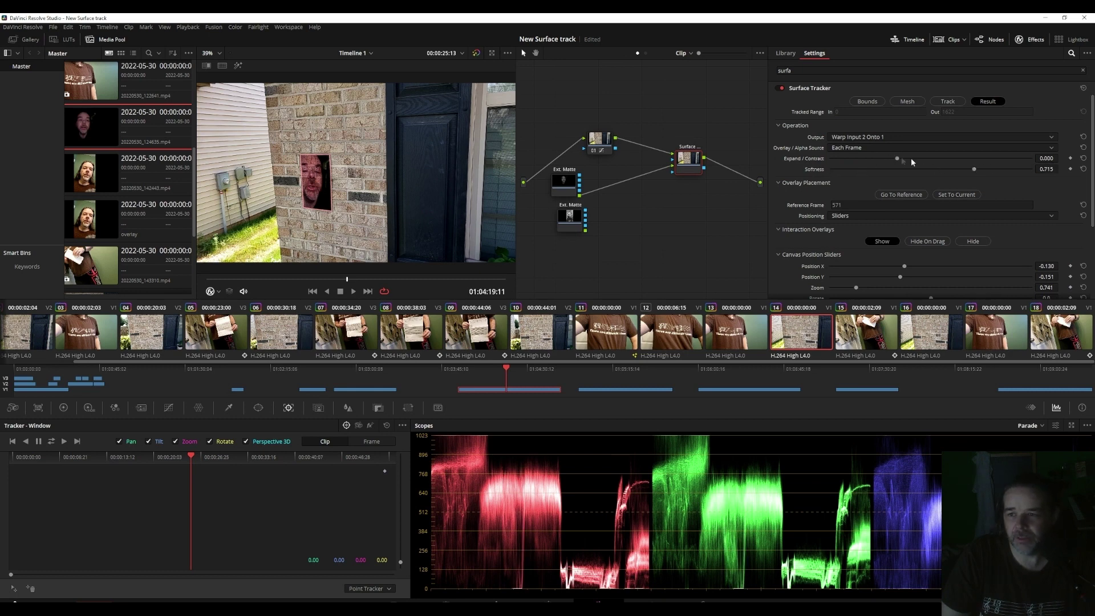
drag(899, 160, 917, 162)
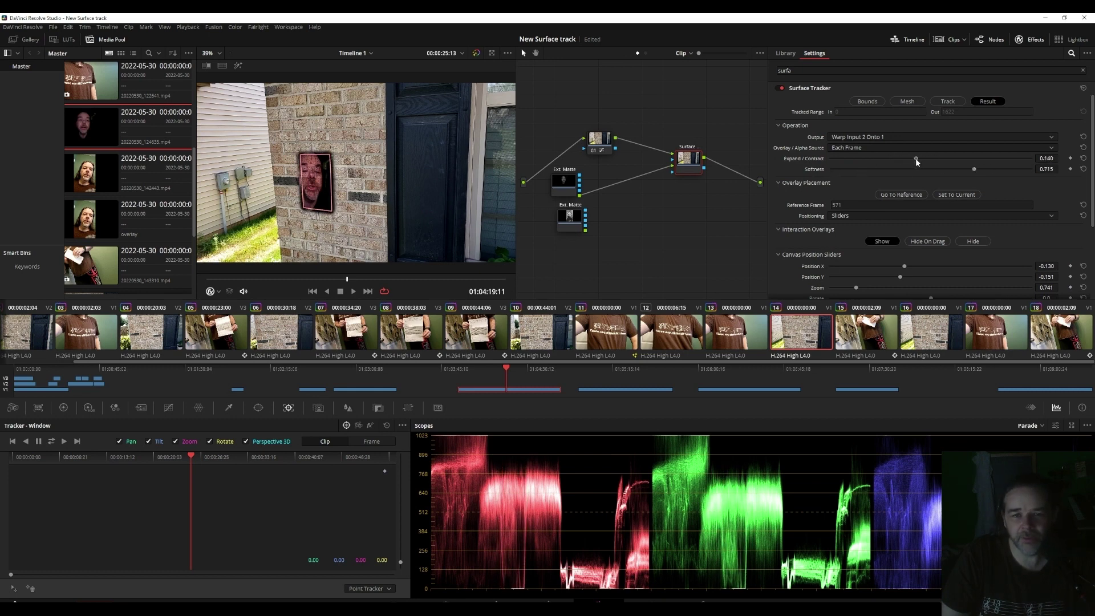
click(353, 292)
click(973, 242)
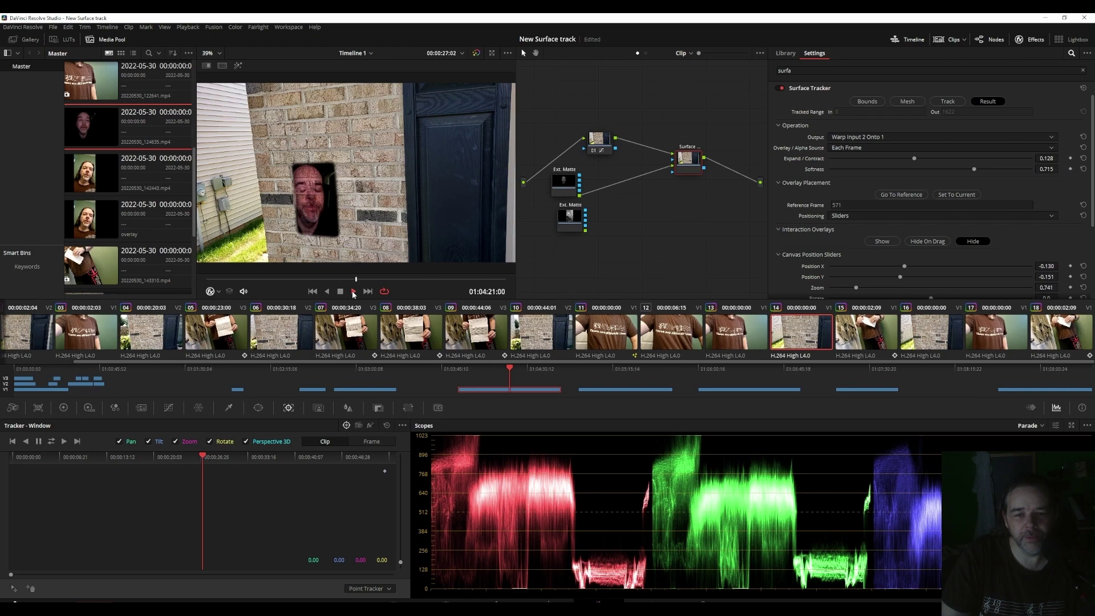
click(351, 291)
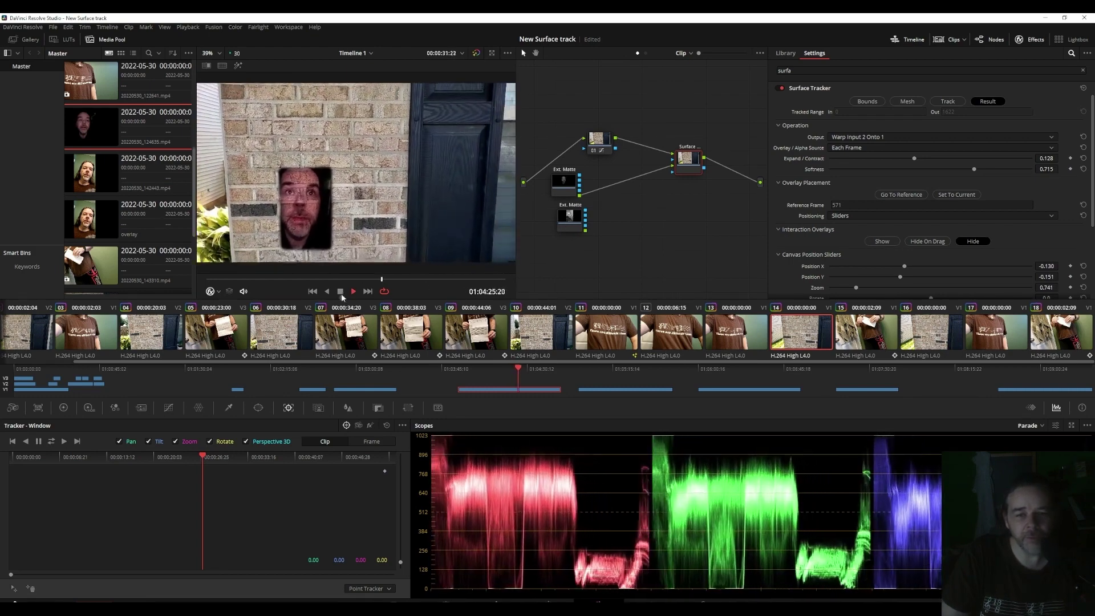
key(space)
Step: Move the unused external matte node farther from the connected one, lower the connected node slightly, and return near the clip's start
drag(570, 217, 635, 238)
drag(552, 187, 552, 206)
click(214, 279)
key(space)
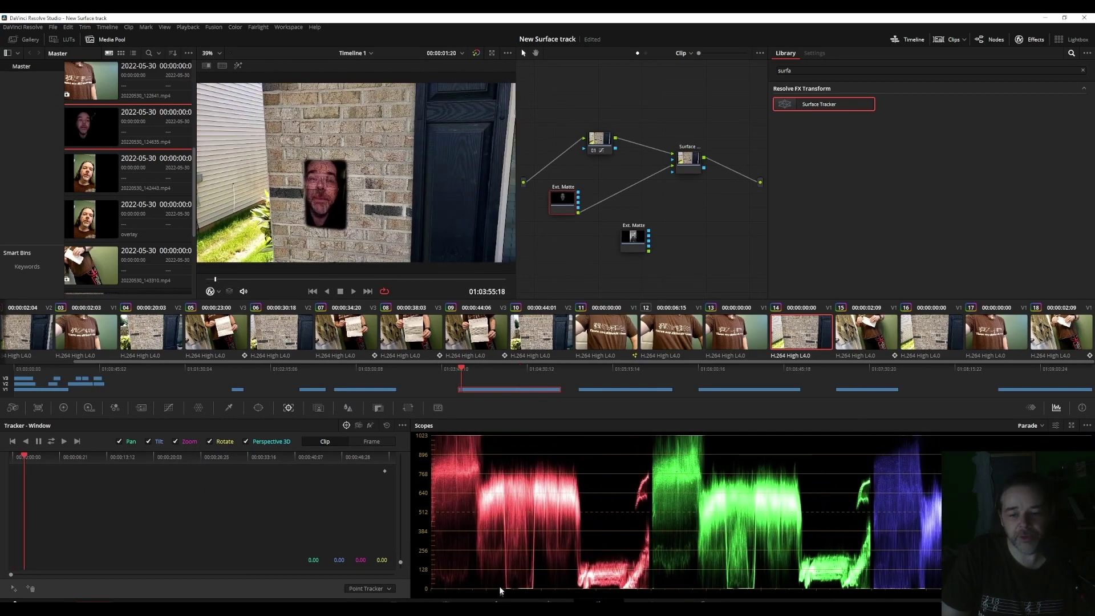
Step: Open the Edit page and play part of the first brick wall clip to review the composite
key(shift+4)
click(578, 307)
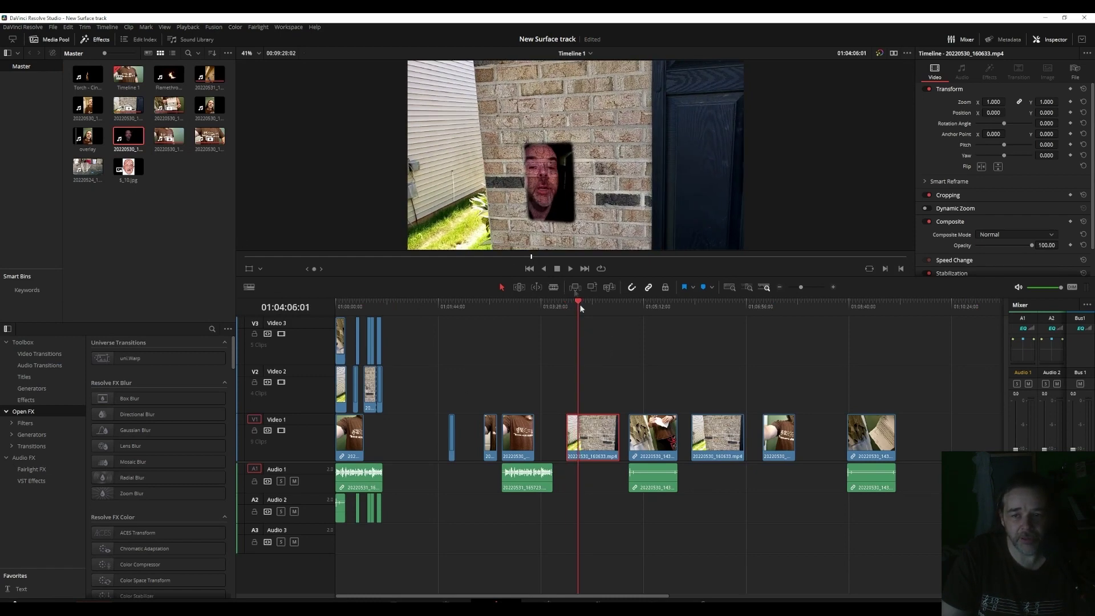
click(571, 268)
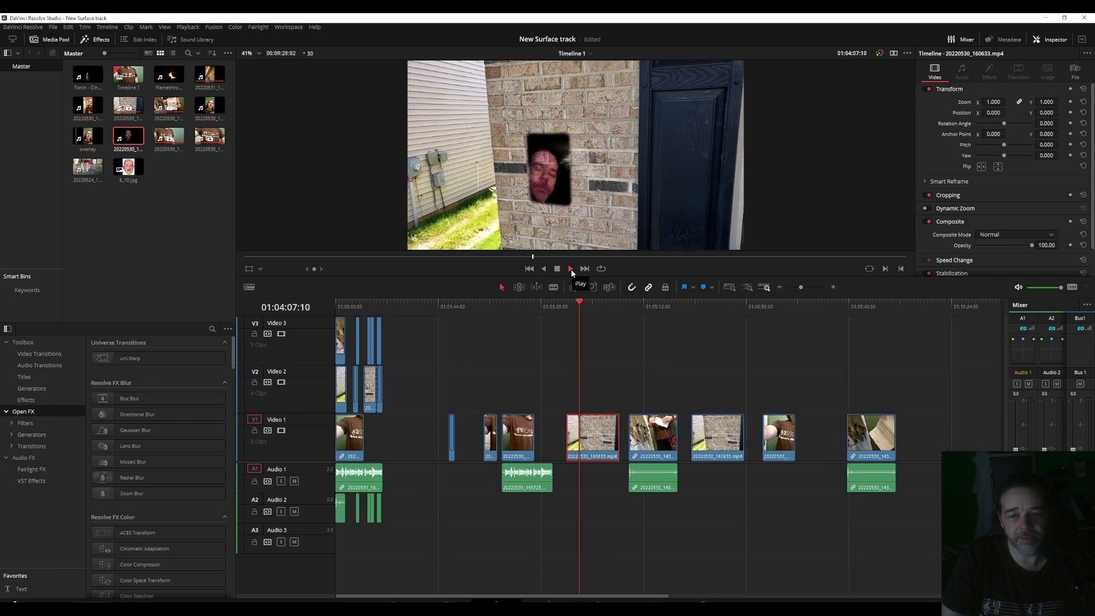
click(569, 268)
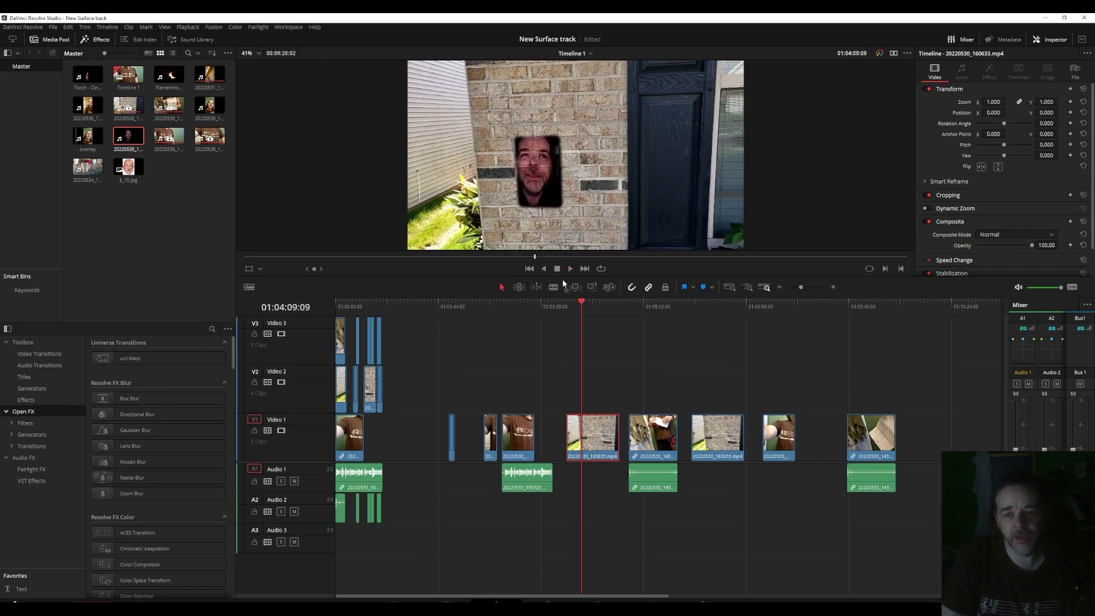
Step: Add the audio of 20220530_124635.mp4 on Audio 1 at the first brick wall clip's start, play it, and save the project
click(567, 305)
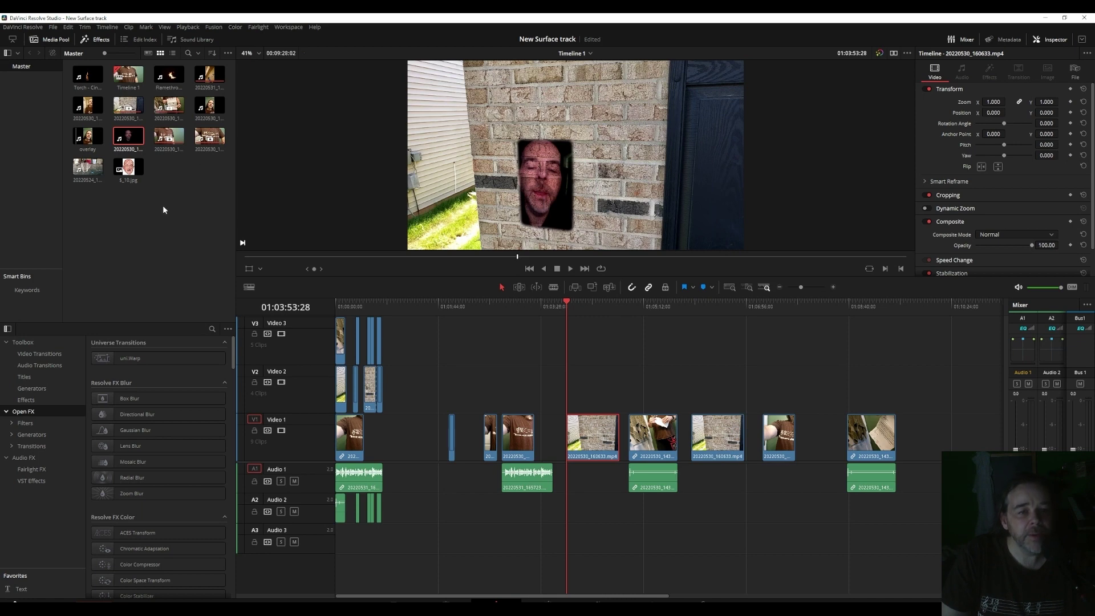
double_click(126, 137)
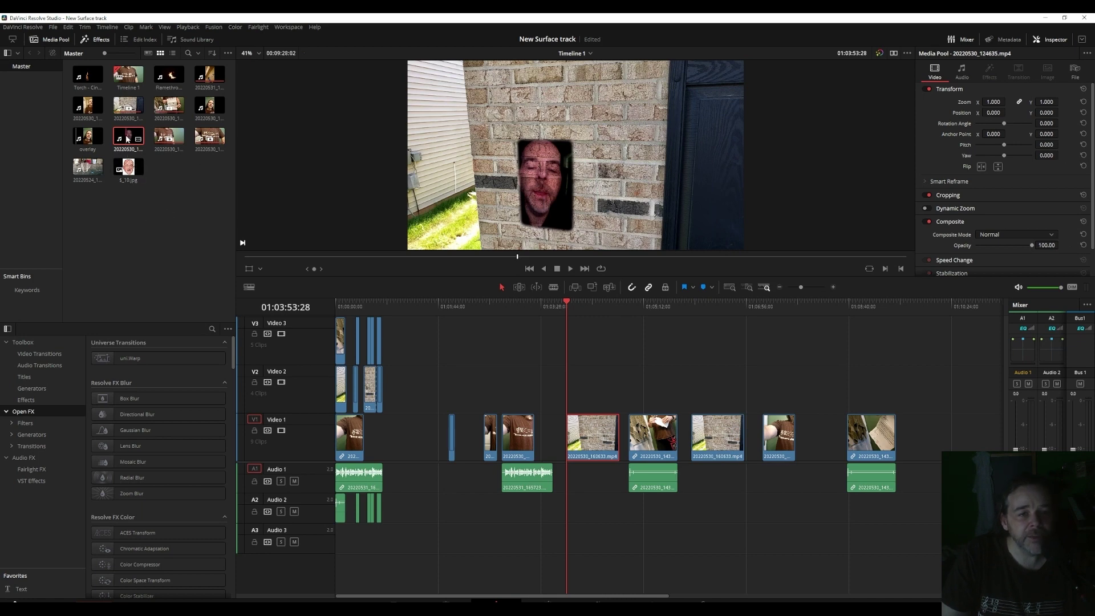
drag(126, 137, 573, 473)
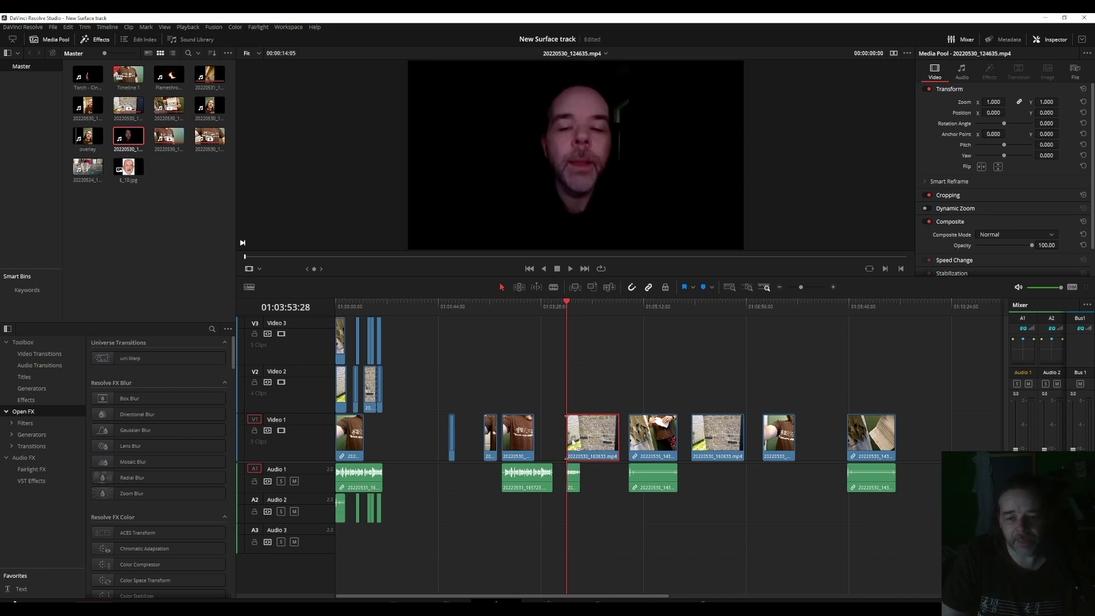
click(570, 268)
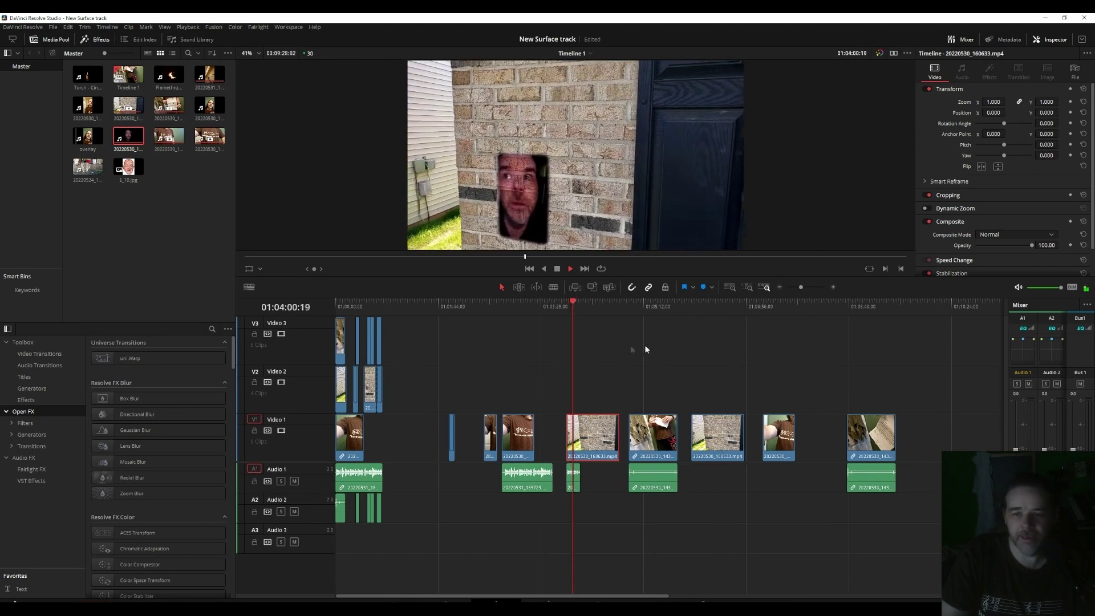
click(558, 269)
key(ctrl+s)
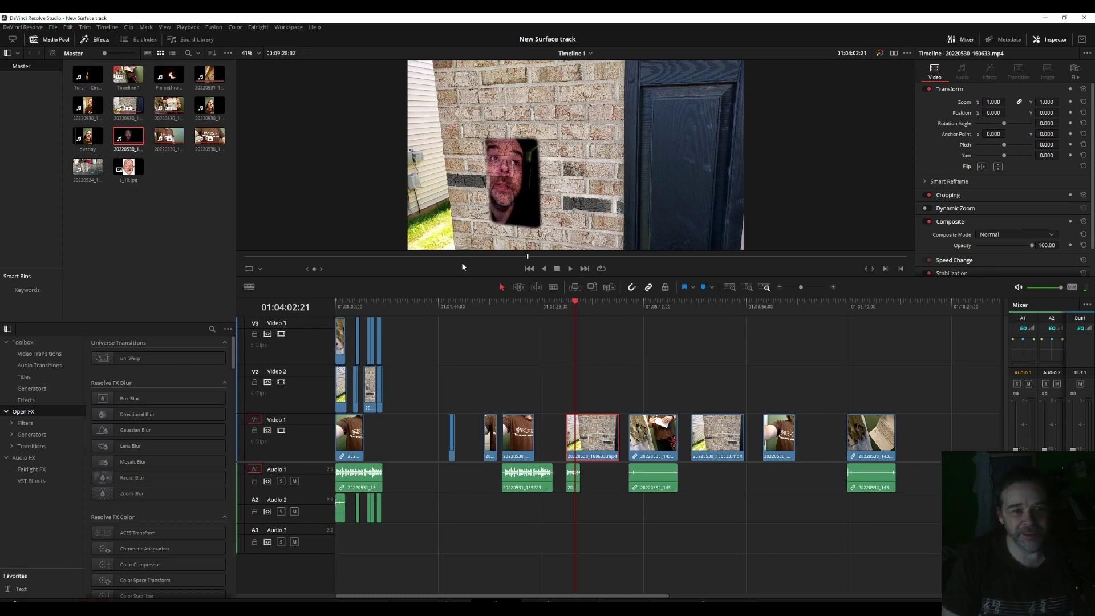
Step: Replay the first brick wall clip from its start to check the face video against its audio
click(580, 307)
click(569, 303)
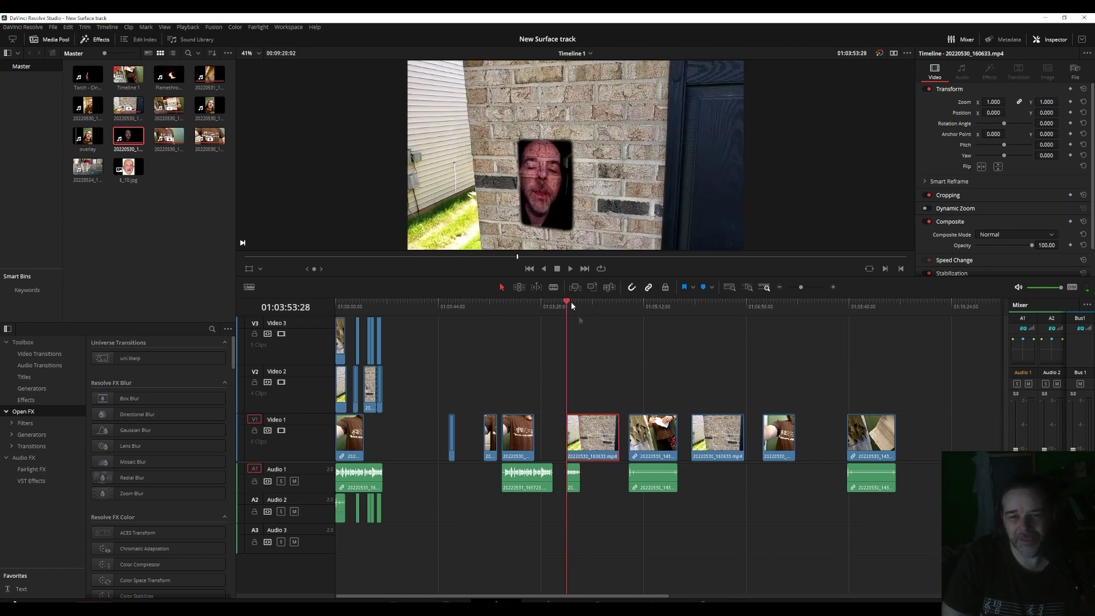
click(570, 269)
click(558, 268)
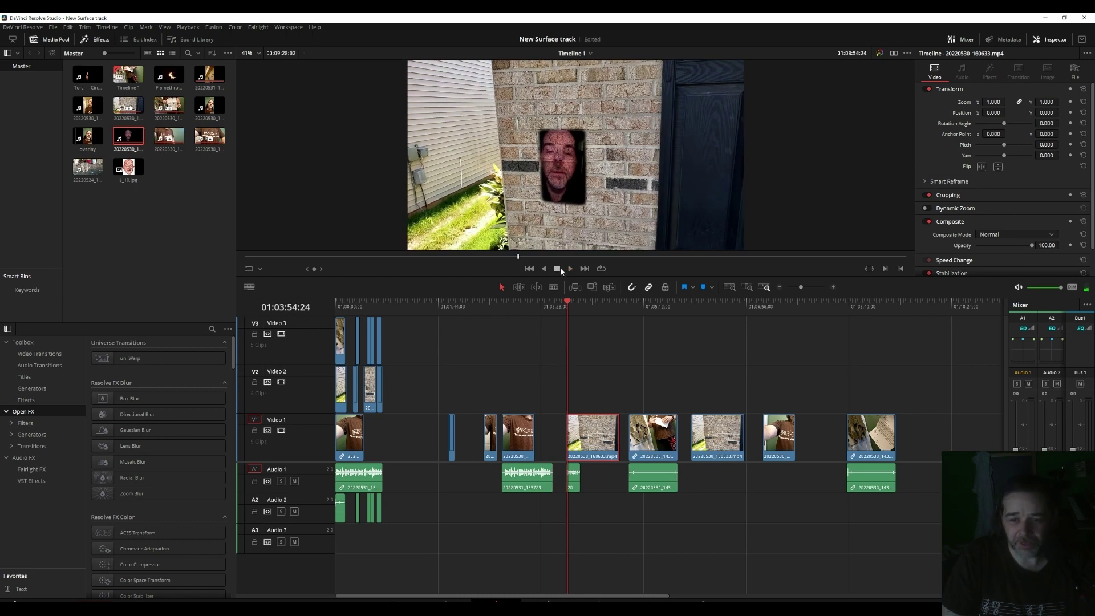
click(570, 269)
click(557, 269)
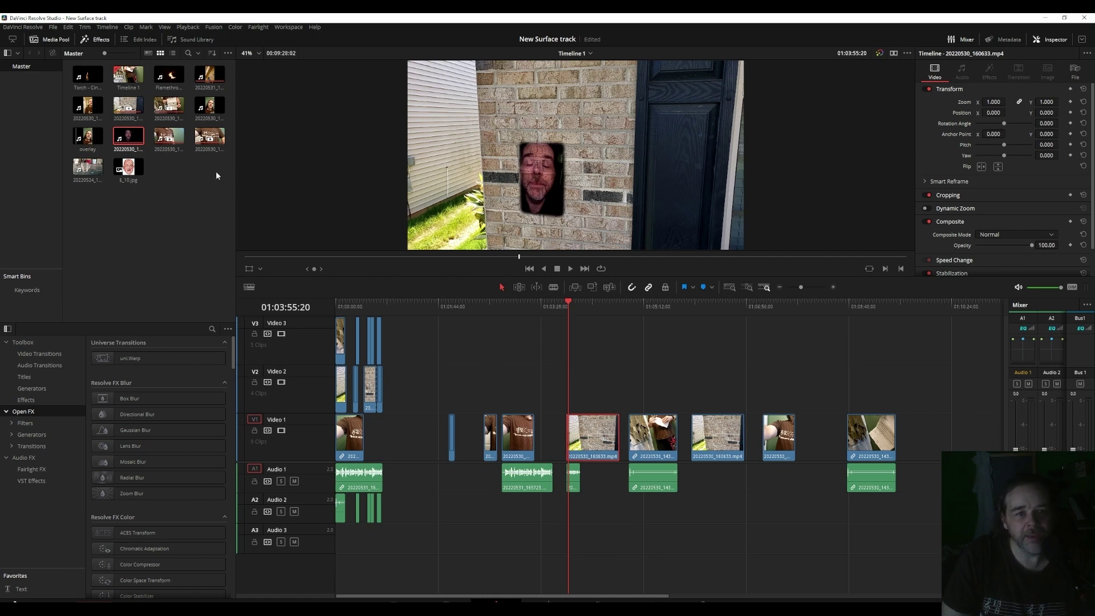
Step: Load 20220530_170730.mp4 into the source viewer and mark an in point at 00:00:20:12
click(201, 106)
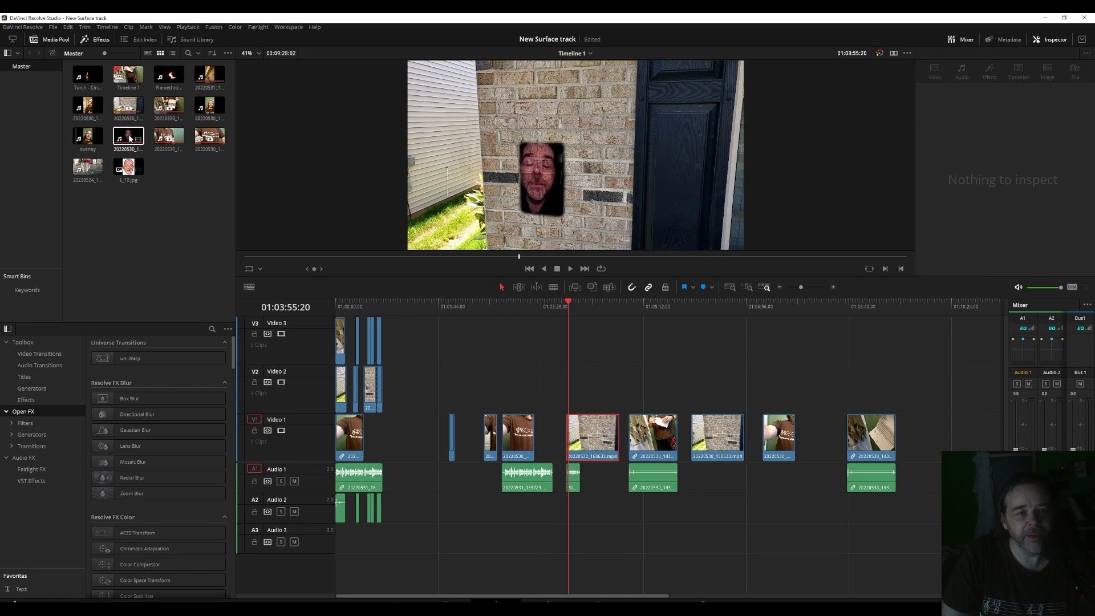
click(87, 105)
double_click(86, 105)
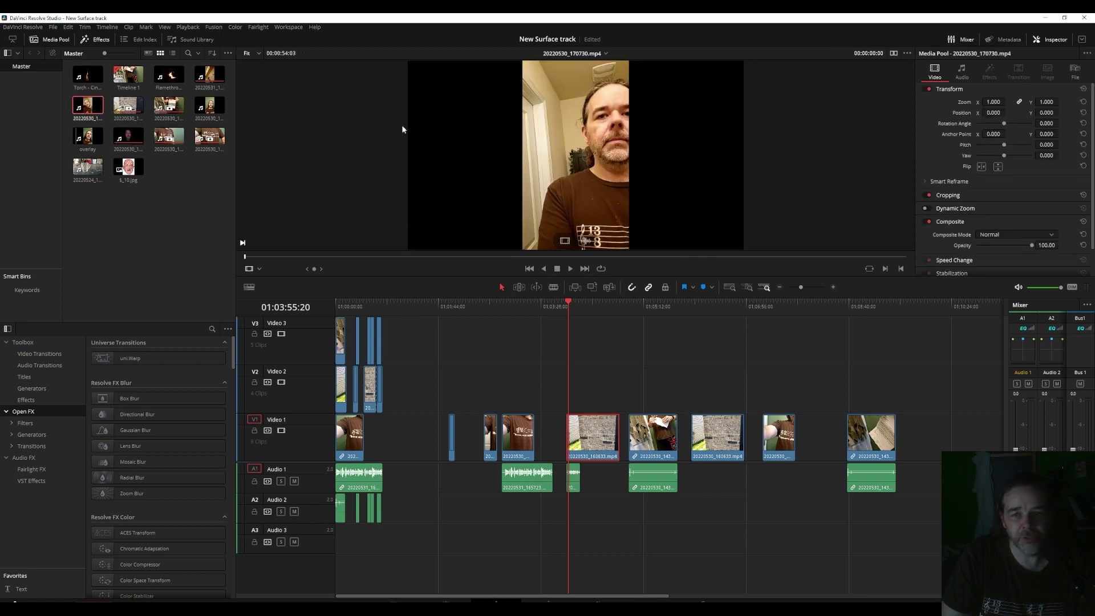
click(494, 256)
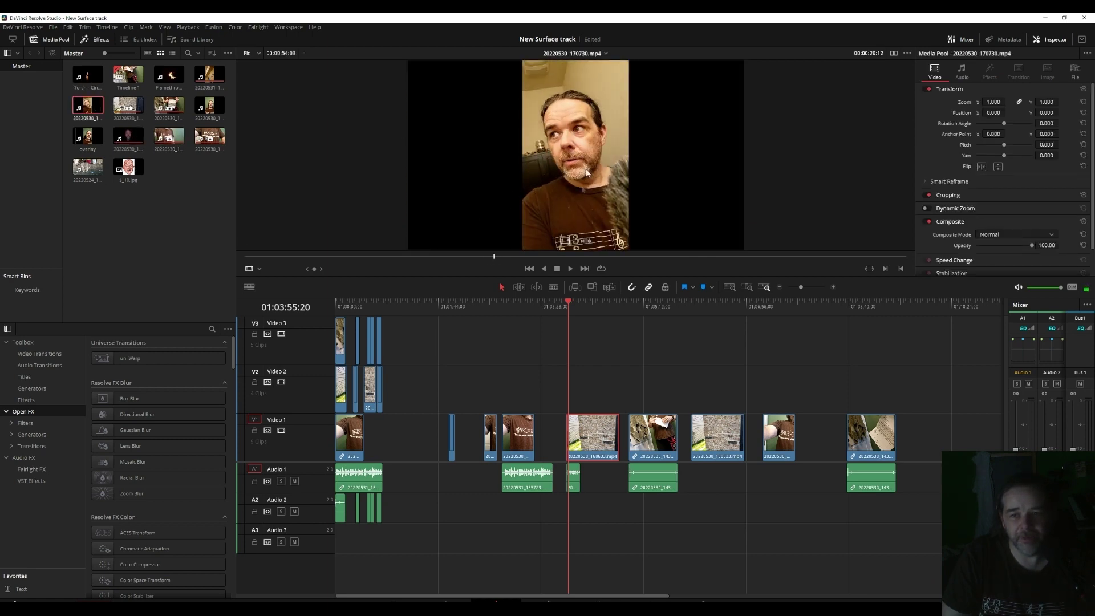
click(885, 270)
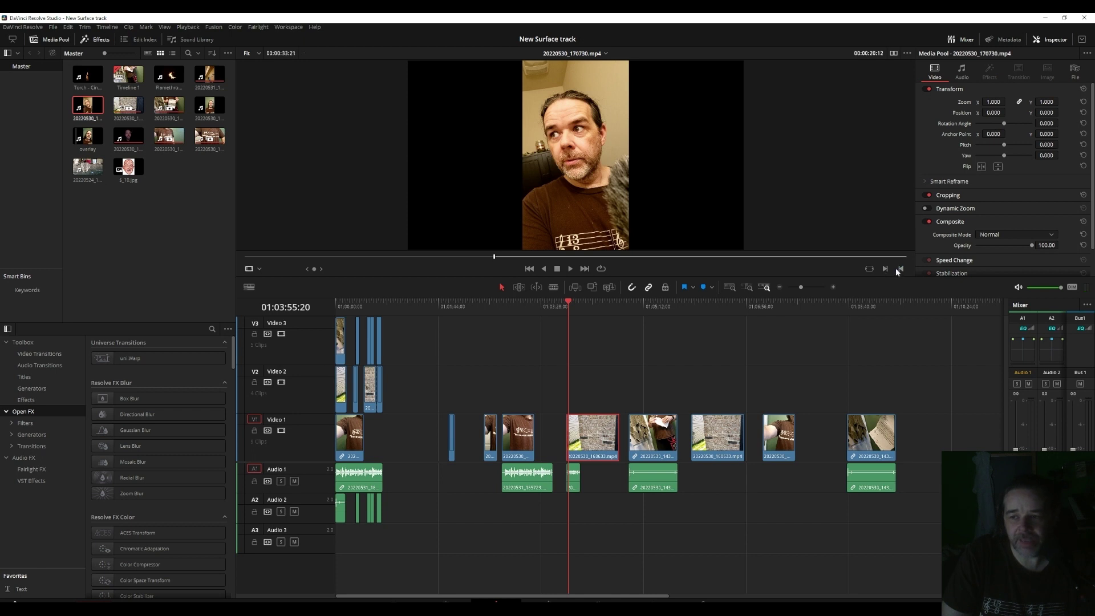
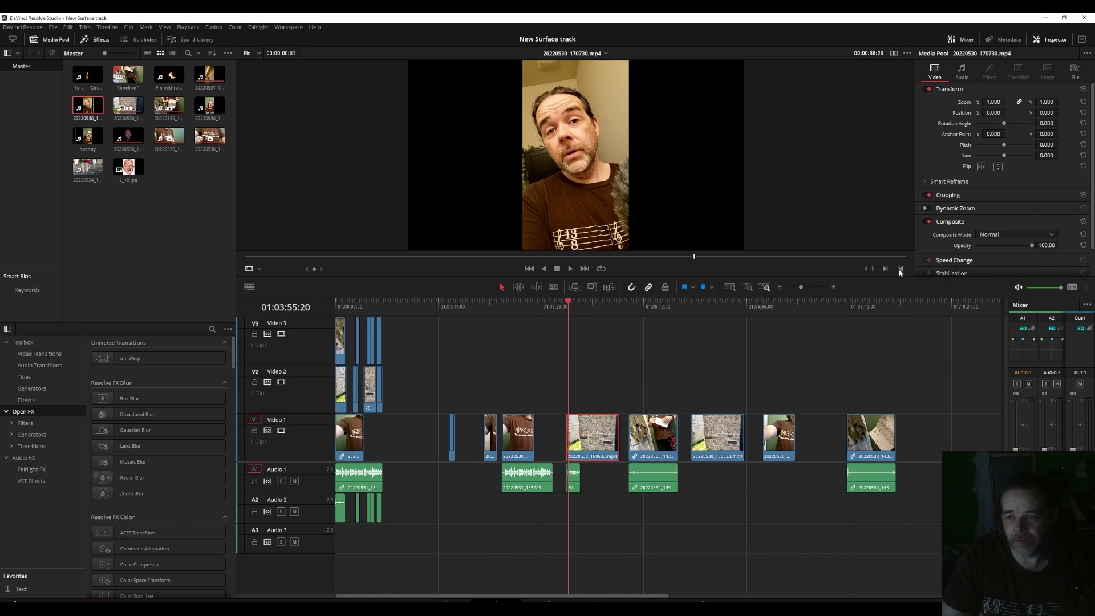
Step: Place the trimmed section of 20220530_170730.mp4 on Video 2 above the second brick wall clip and its media pool copy on Video 3
click(510, 257)
drag(656, 235, 728, 386)
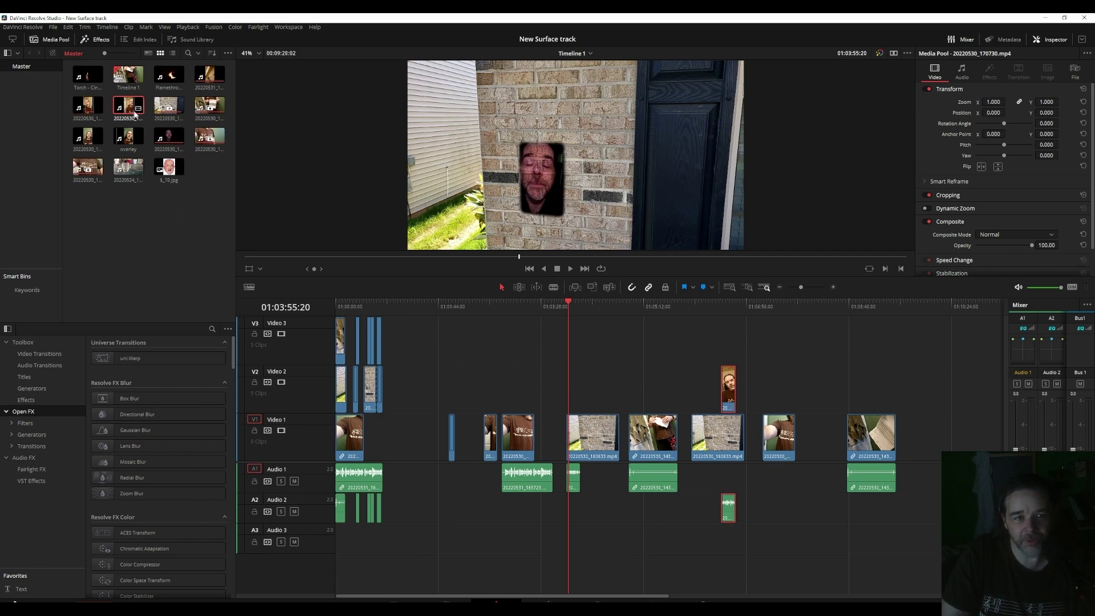
drag(130, 109, 821, 347)
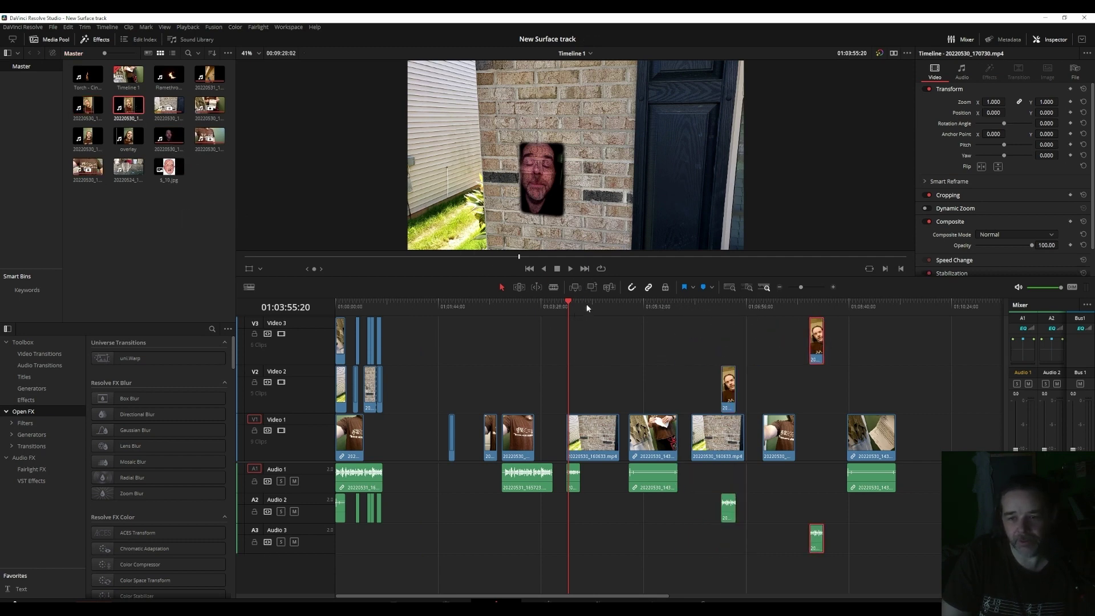
Step: On the Color page, feed the trimmed 20220530_170730.mp4 into the Surface Tracker as a new external matte and return to the clip's start
click(597, 604)
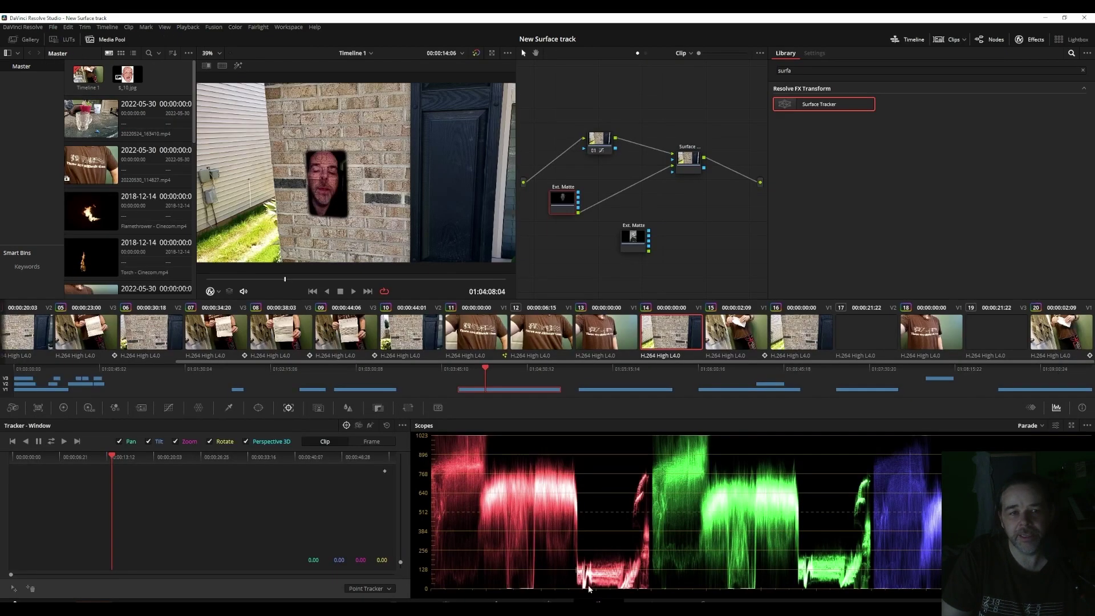
scroll(128, 171, down, 10)
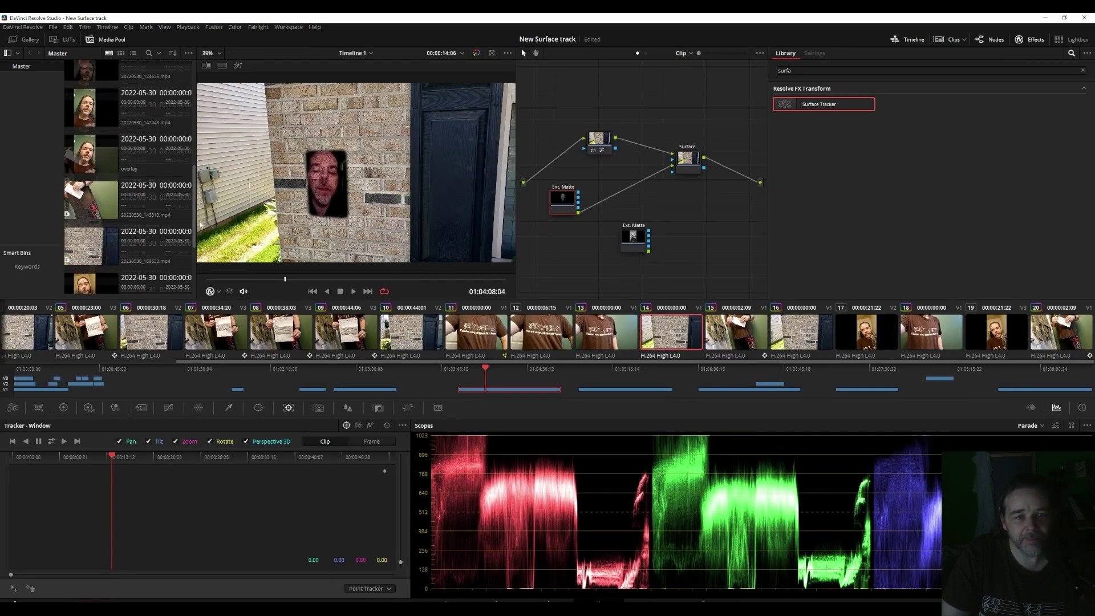
drag(92, 259, 674, 165)
drag(598, 178, 599, 188)
drag(282, 281, 207, 278)
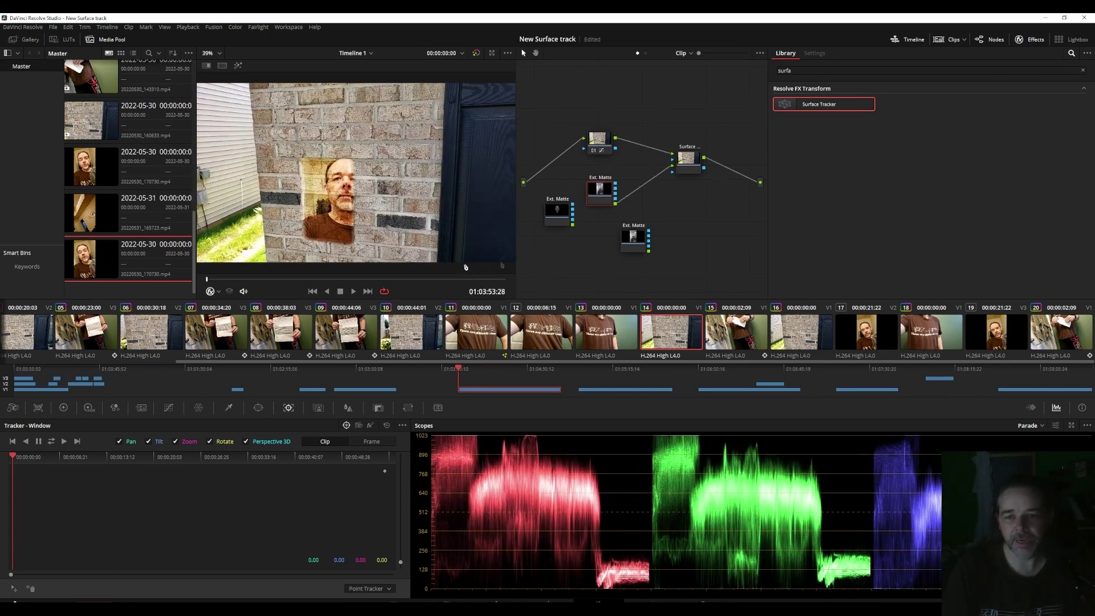
drag(591, 175, 581, 177)
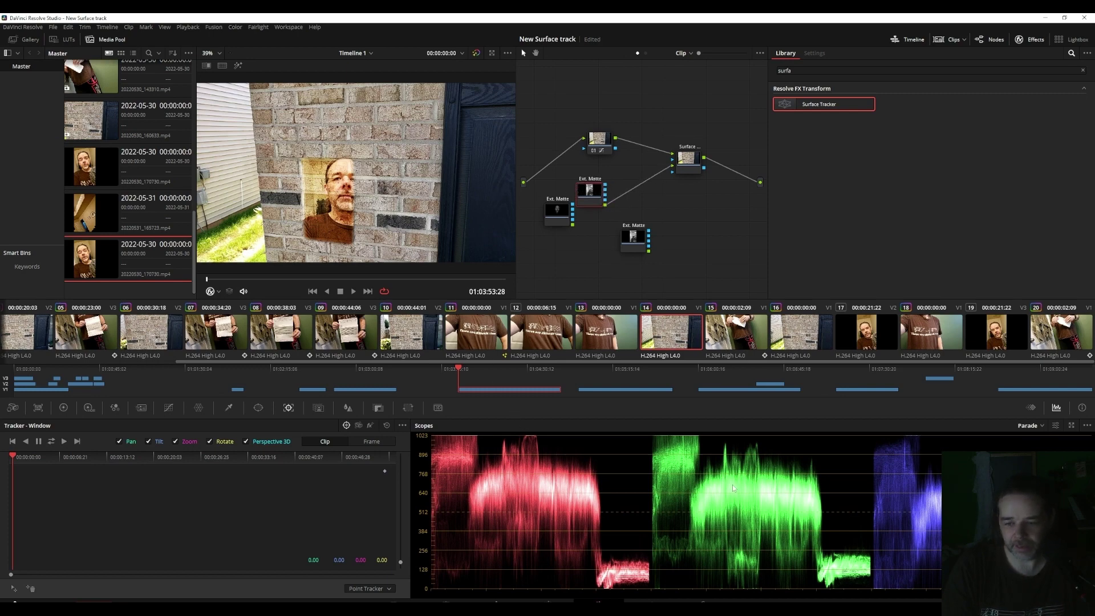
Step: Return to the Edit page and delete the 20220530_124635.mp4 audio clip under the first brick wall clip
click(496, 600)
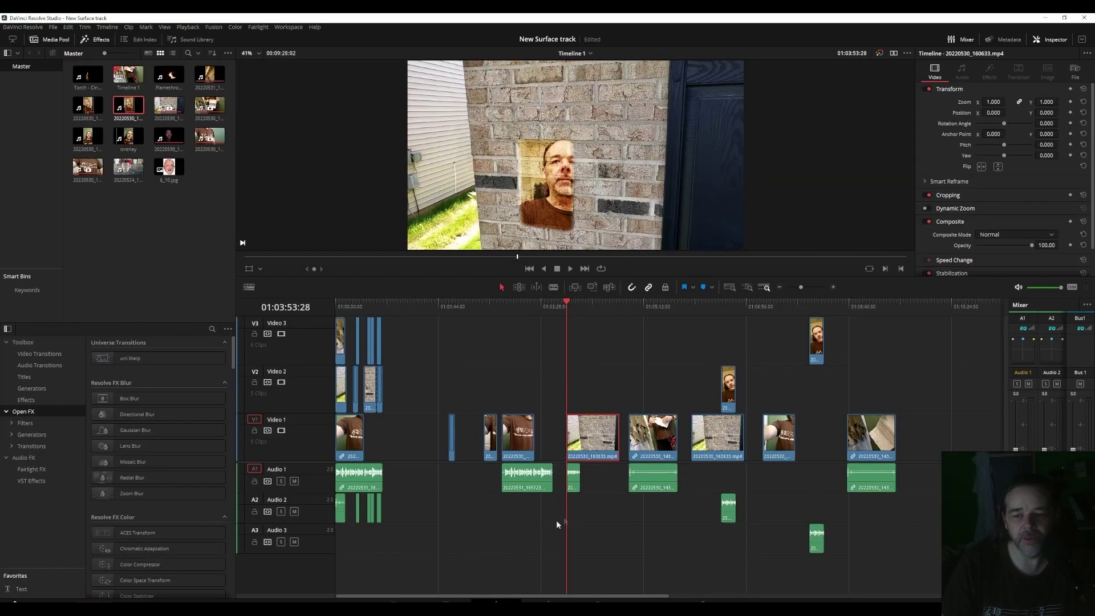
click(572, 478)
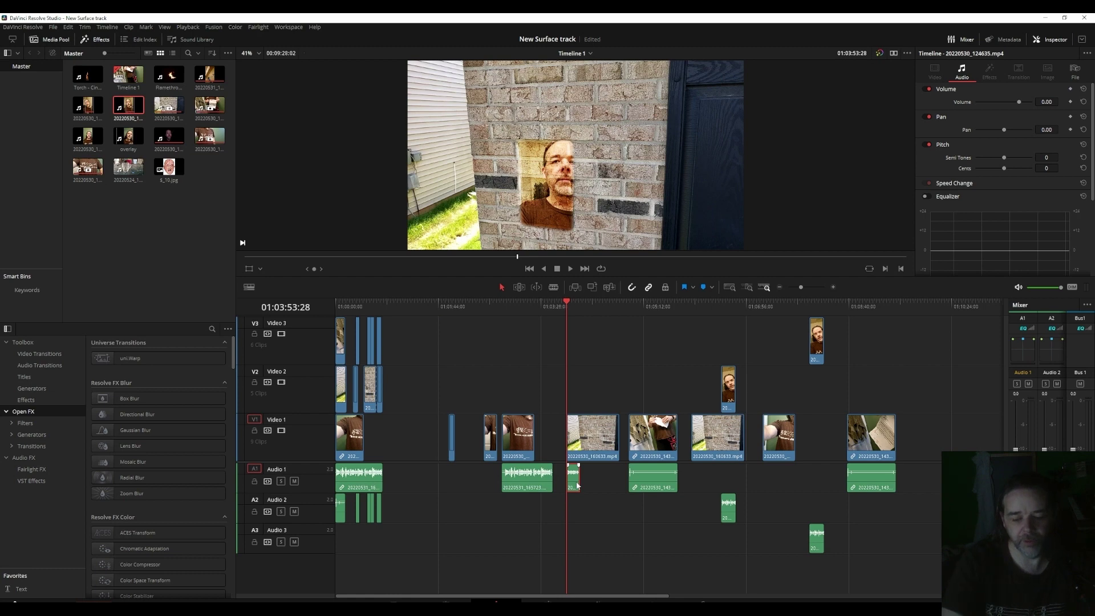
key(Delete)
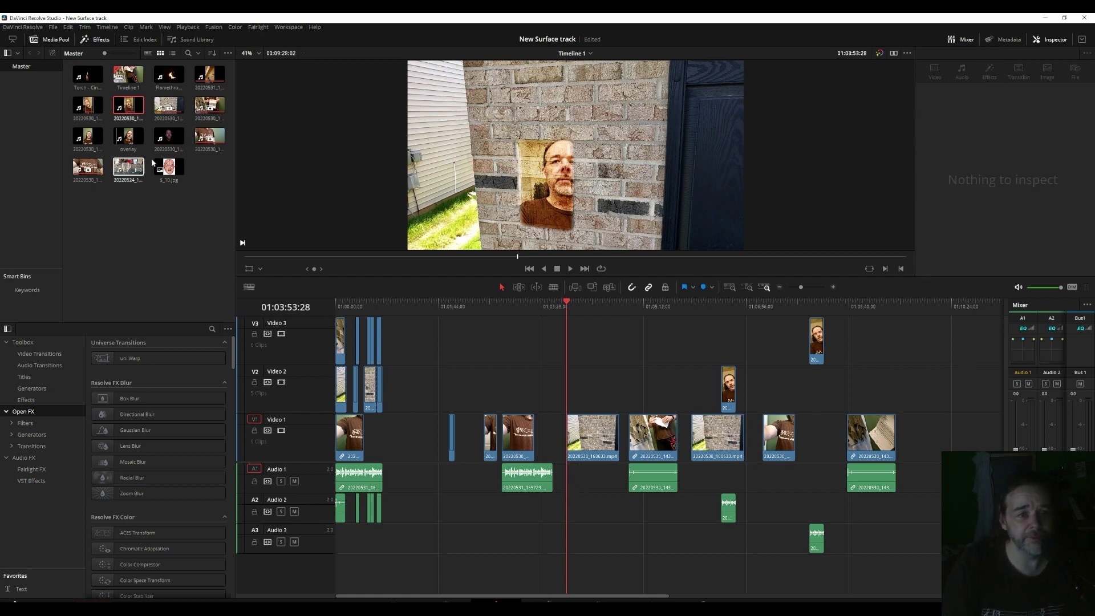
Step: Place the marked section's audio from 20220530_170730.mp4 on Audio 1 under the first brick wall clip and play it back
double_click(129, 105)
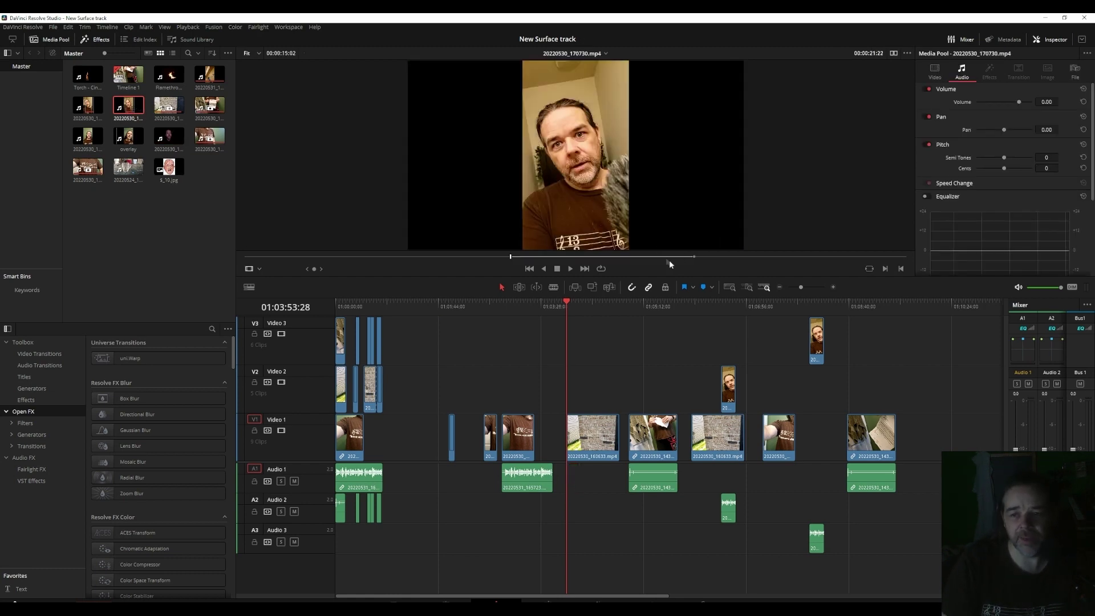
drag(593, 242, 570, 427)
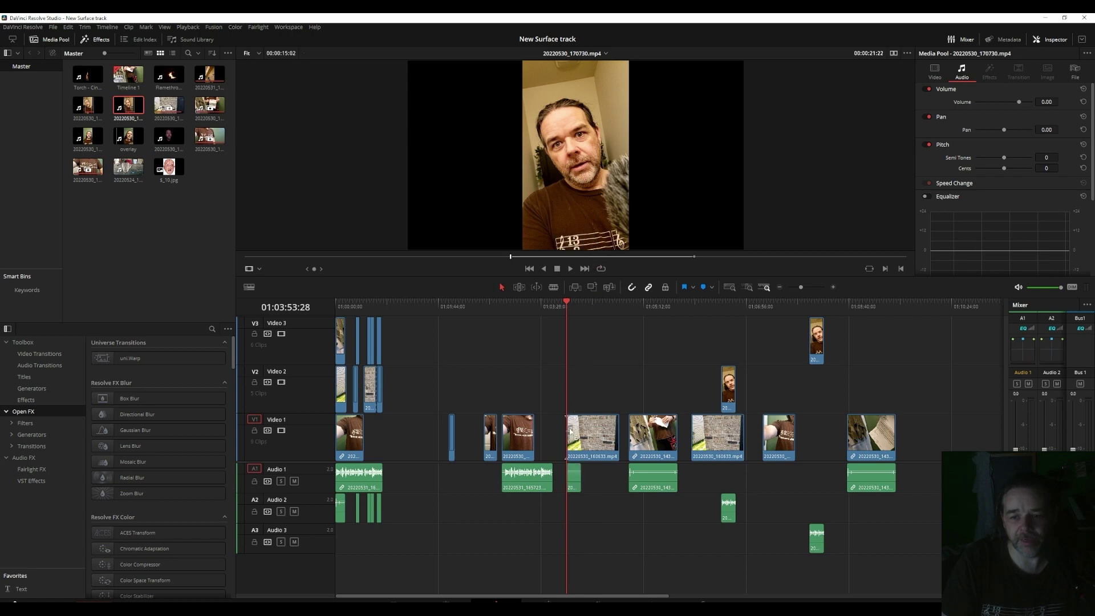
click(570, 269)
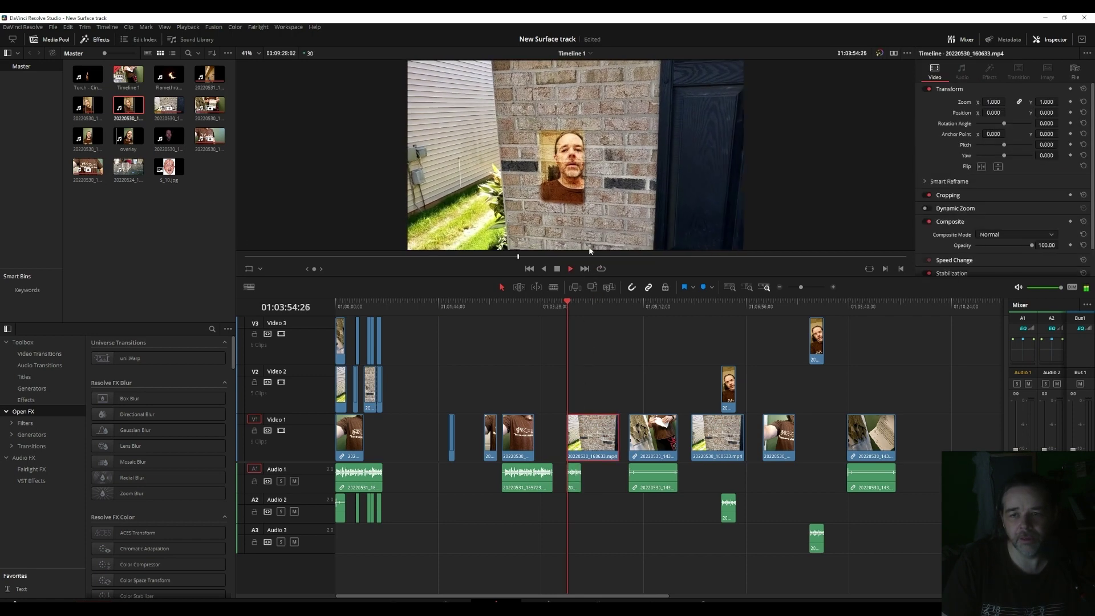
key(space)
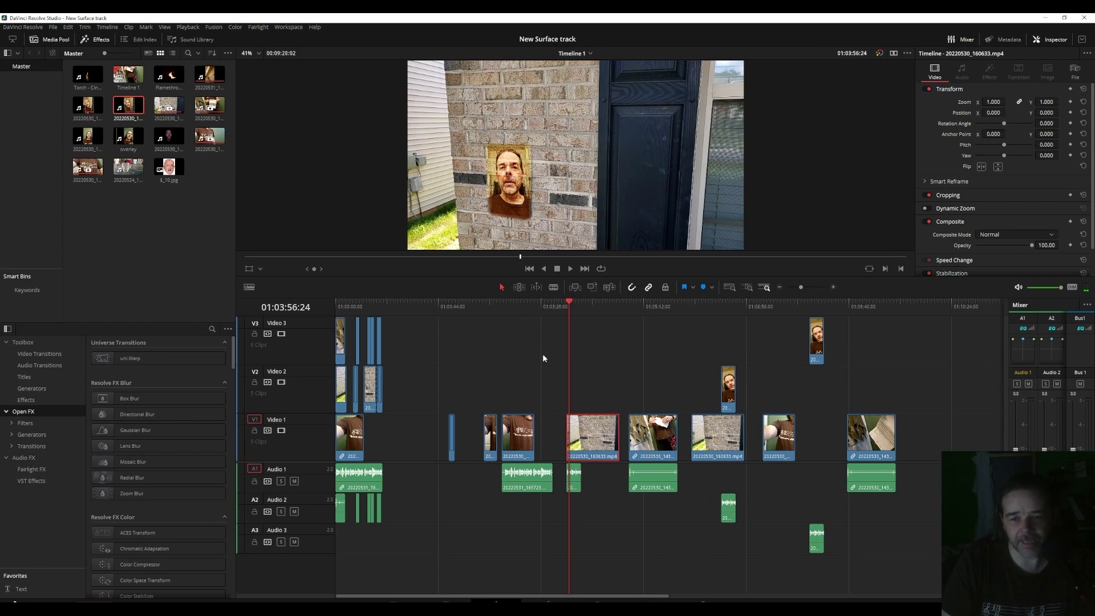
Step: Review the source clip and its external matte node feeding the Surface Tracker on the Color page, and return to the Edit page
click(131, 106)
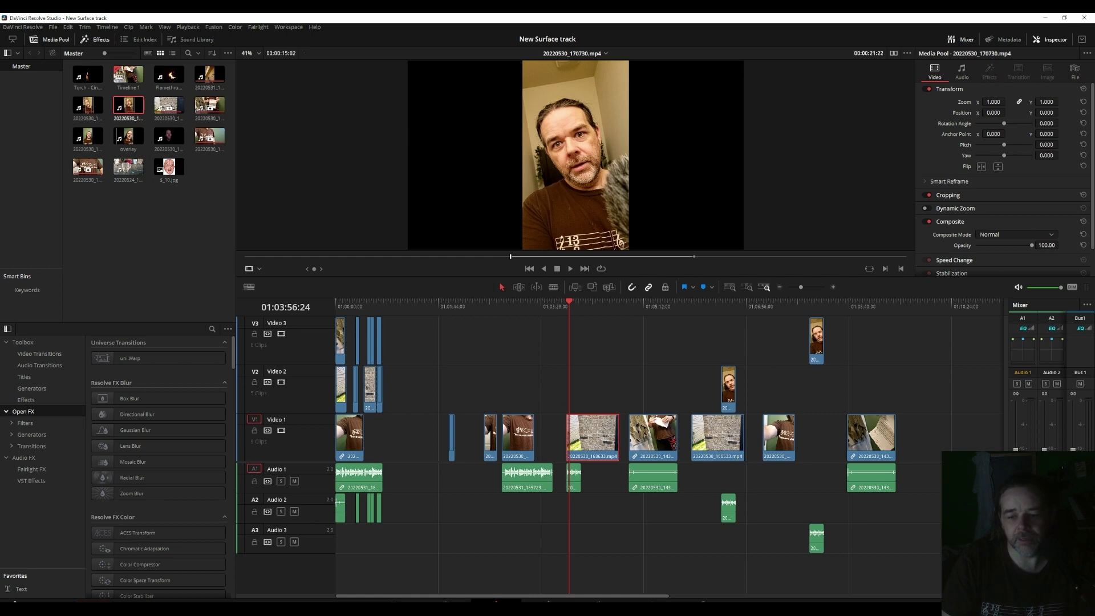
click(678, 557)
click(599, 601)
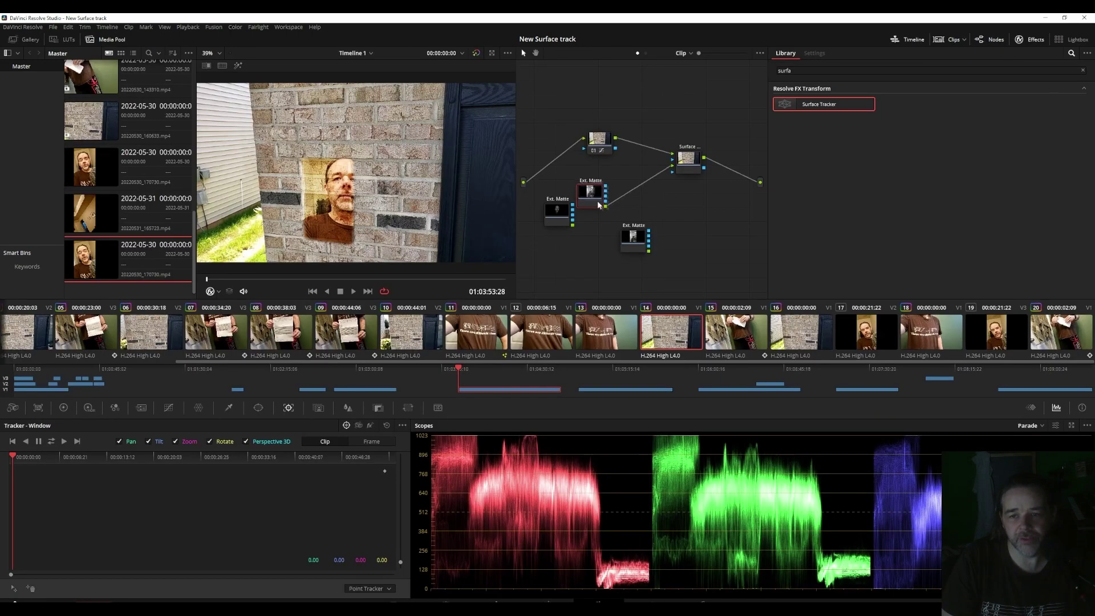
drag(599, 204, 602, 207)
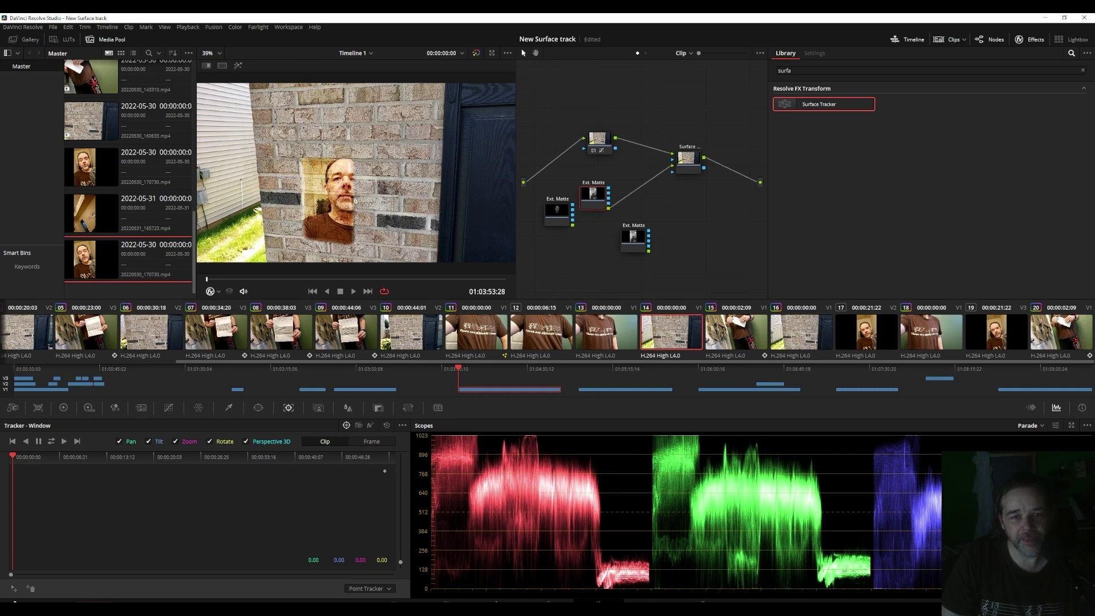
mouse_move(590, 205)
mouse_down()
mouse_move(596, 218)
mouse_move(598, 202)
mouse_up()
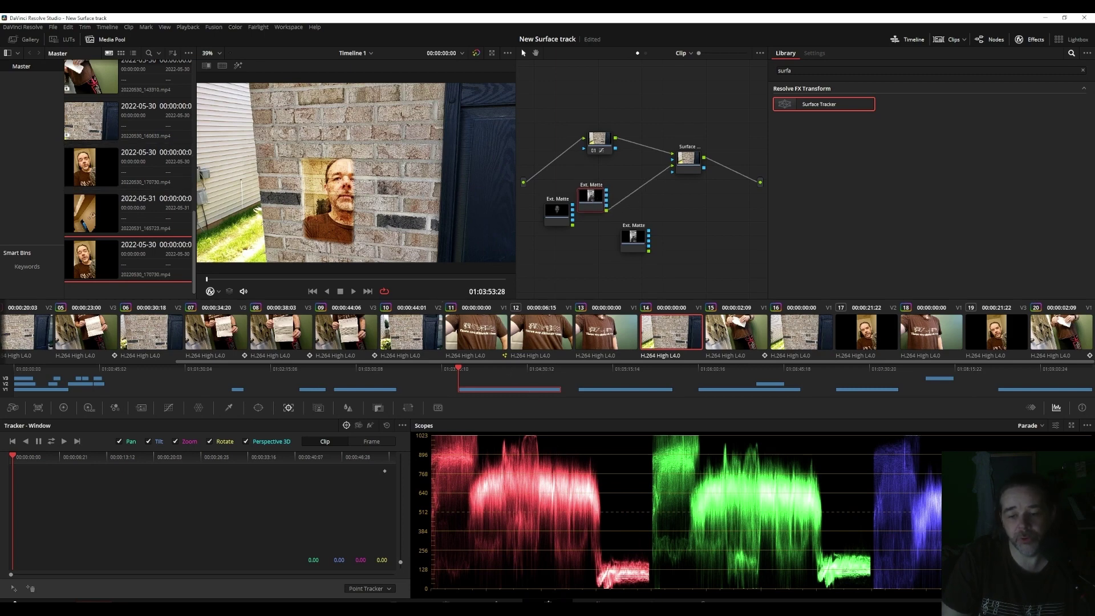
click(547, 602)
click(496, 602)
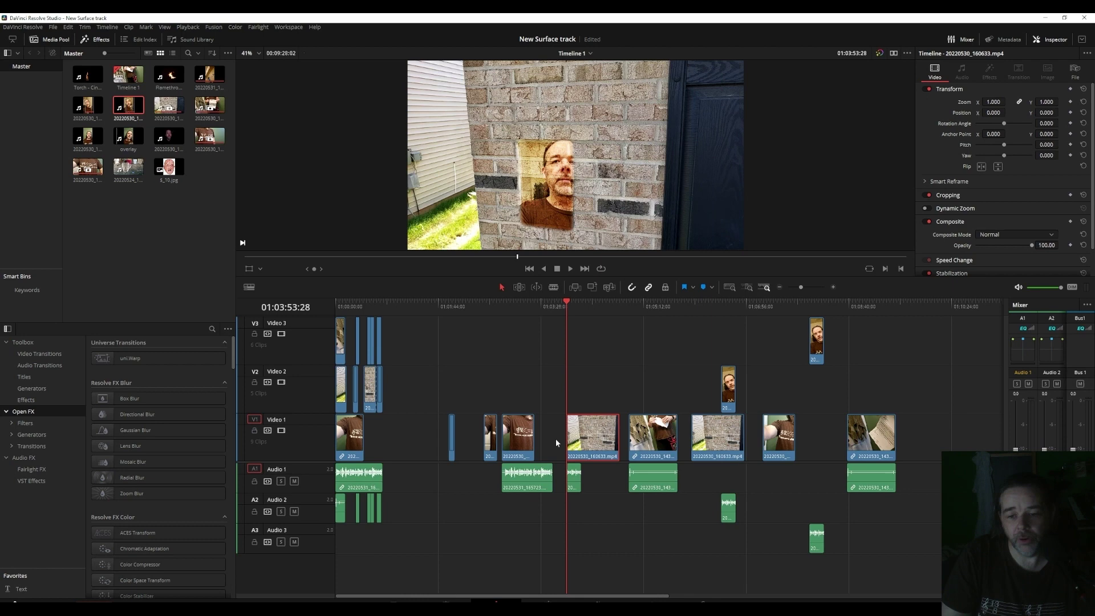
Step: Compare the face composite at the start and end of the newly placed audio under the first brick wall clip
click(573, 303)
key(Up)
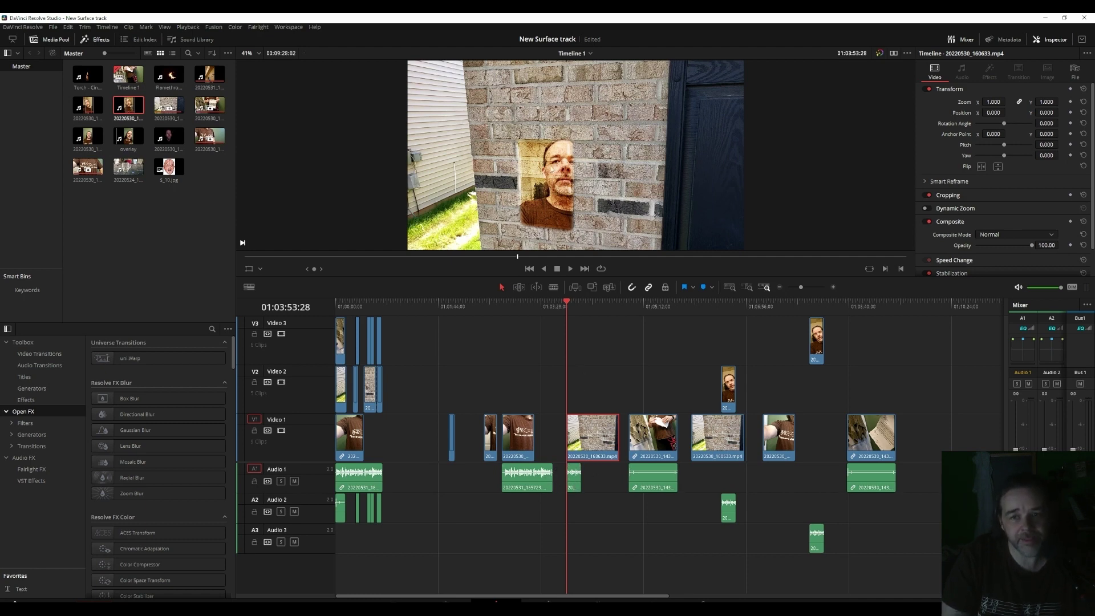
click(577, 484)
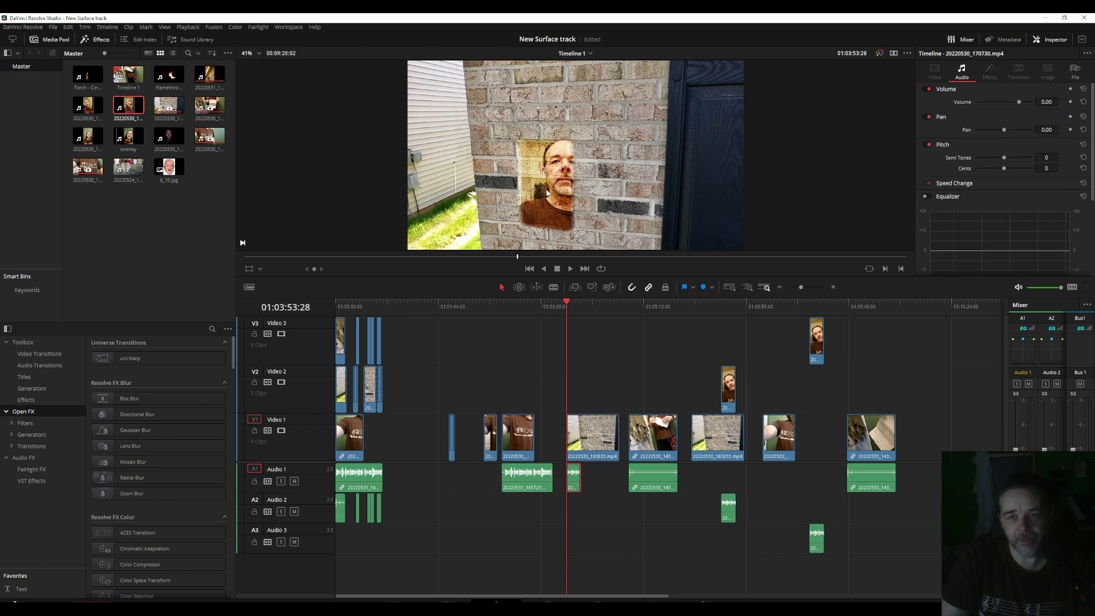
click(579, 302)
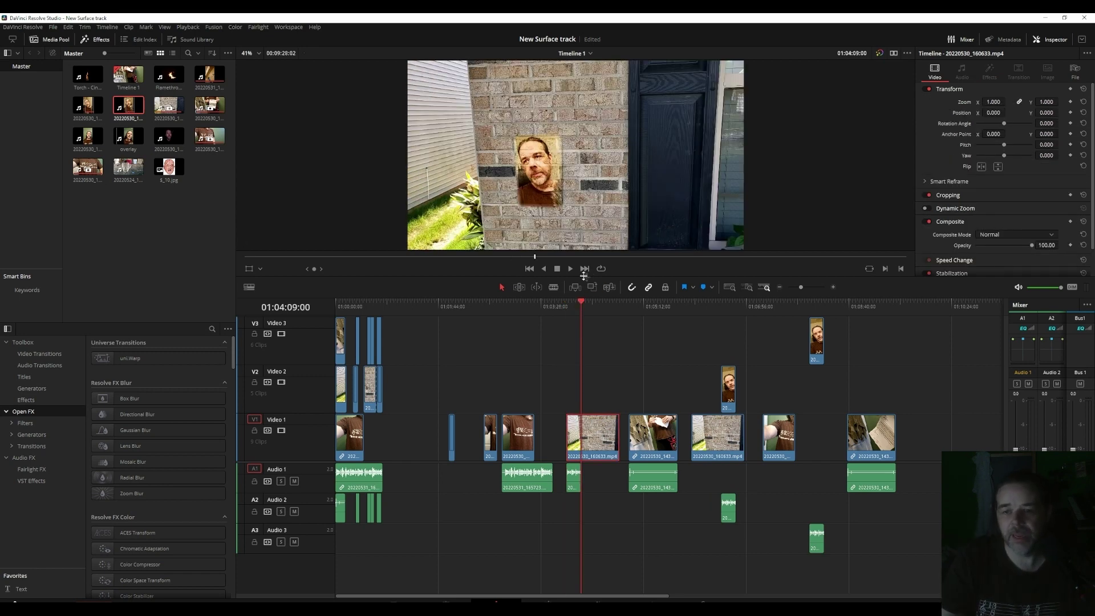
click(569, 302)
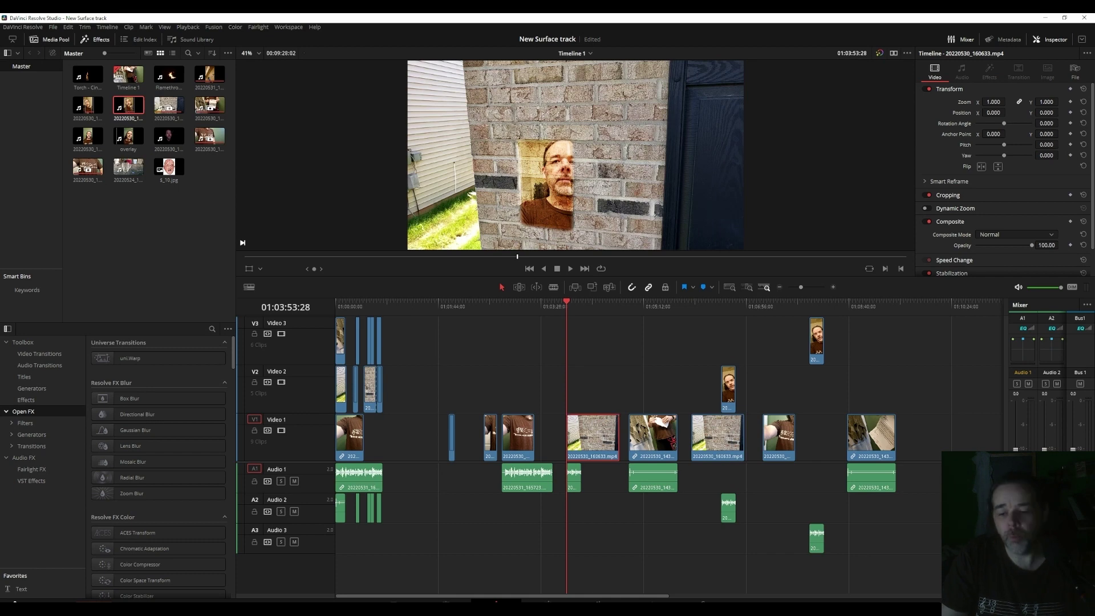
Step: On the Color page, move the two unused external matte nodes below the one connected to the Surface Tracker
key(shift+6)
drag(597, 201, 594, 195)
drag(557, 212, 552, 241)
drag(637, 245, 606, 246)
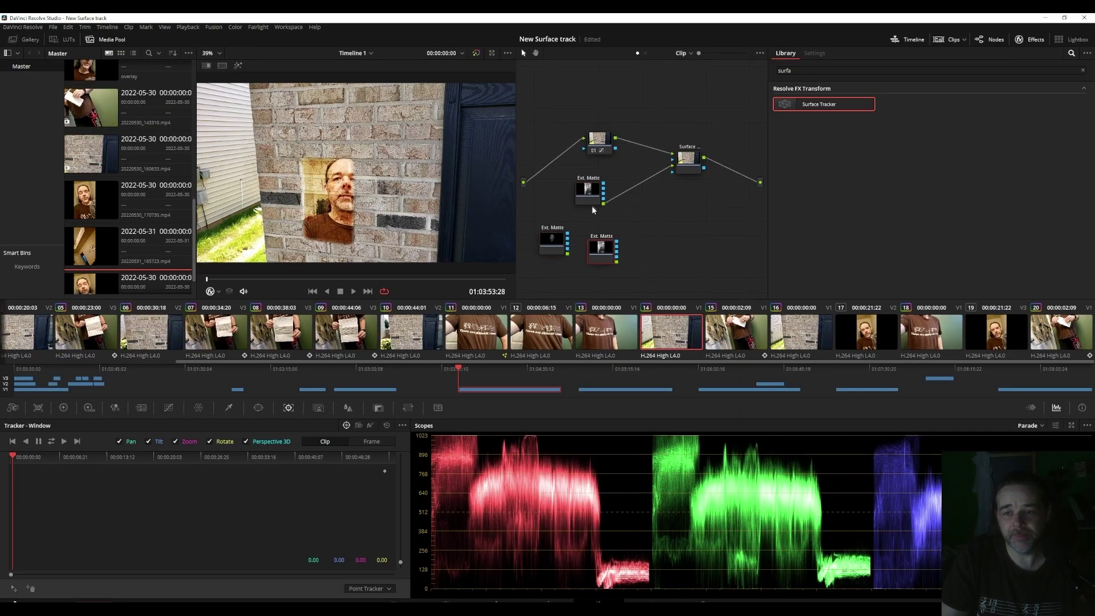
Step: Insert a corrector node between the connected external matte and the Surface Tracker
right_click(593, 195)
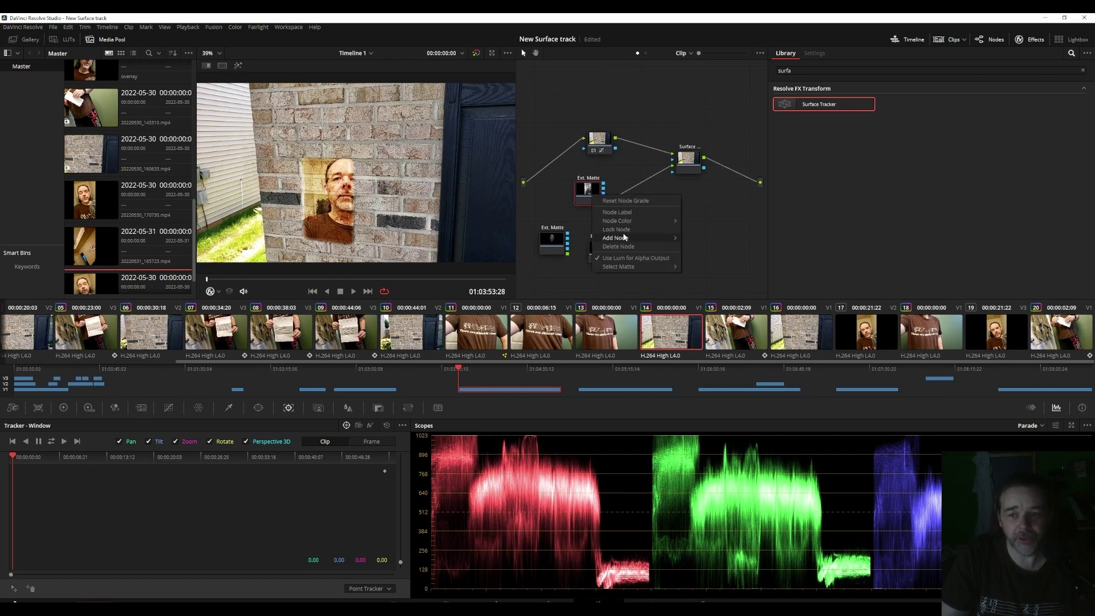
mouse_move(622, 238)
click(706, 239)
drag(635, 185, 647, 183)
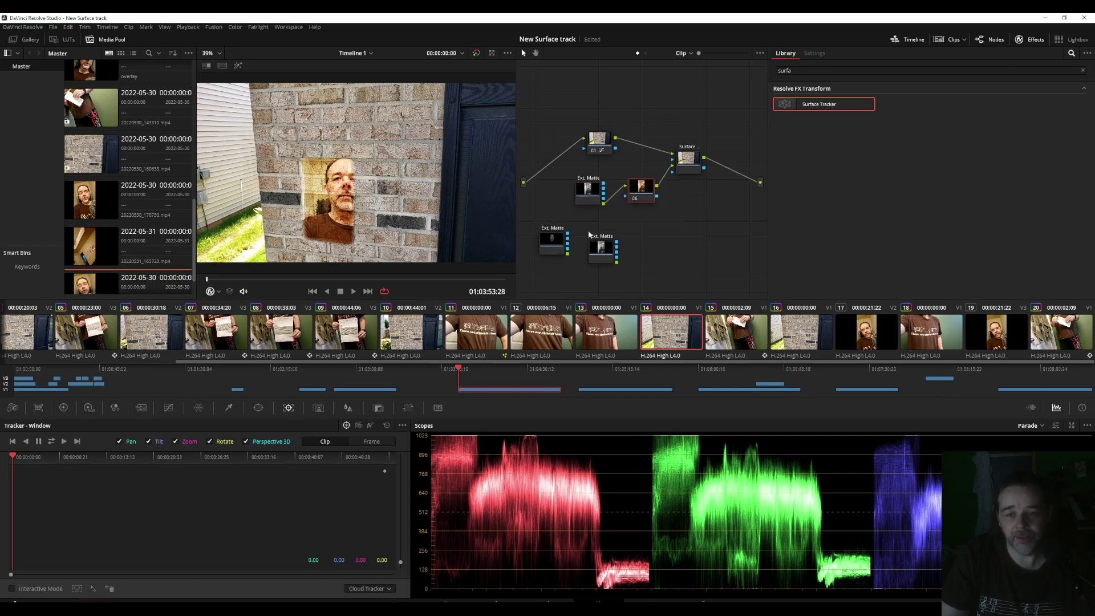
Step: Try Lift 0.12 and Gamma 0.06 in Primaries on the corrector node, and delete that node
click(64, 407)
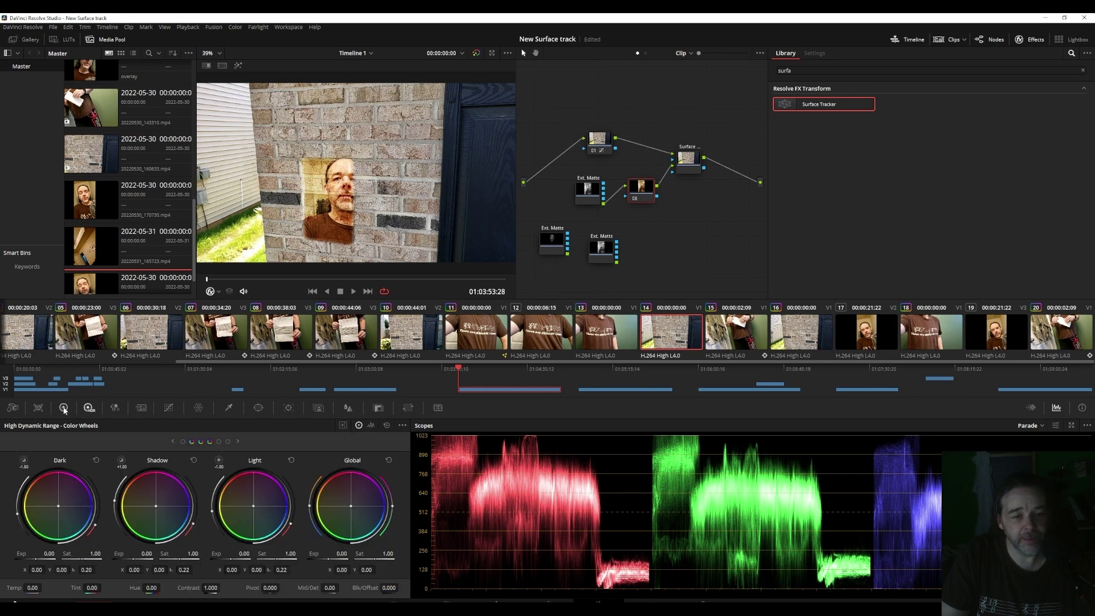
mouse_move(52, 569)
mouse_down()
mouse_move(80, 569)
mouse_move(41, 571)
mouse_up()
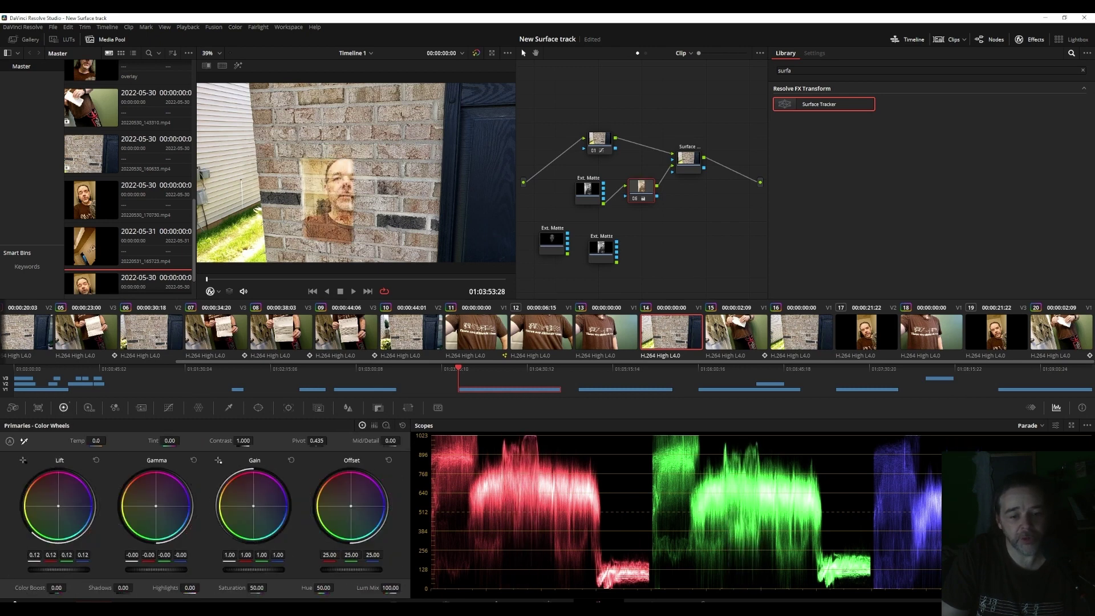
drag(161, 569, 168, 569)
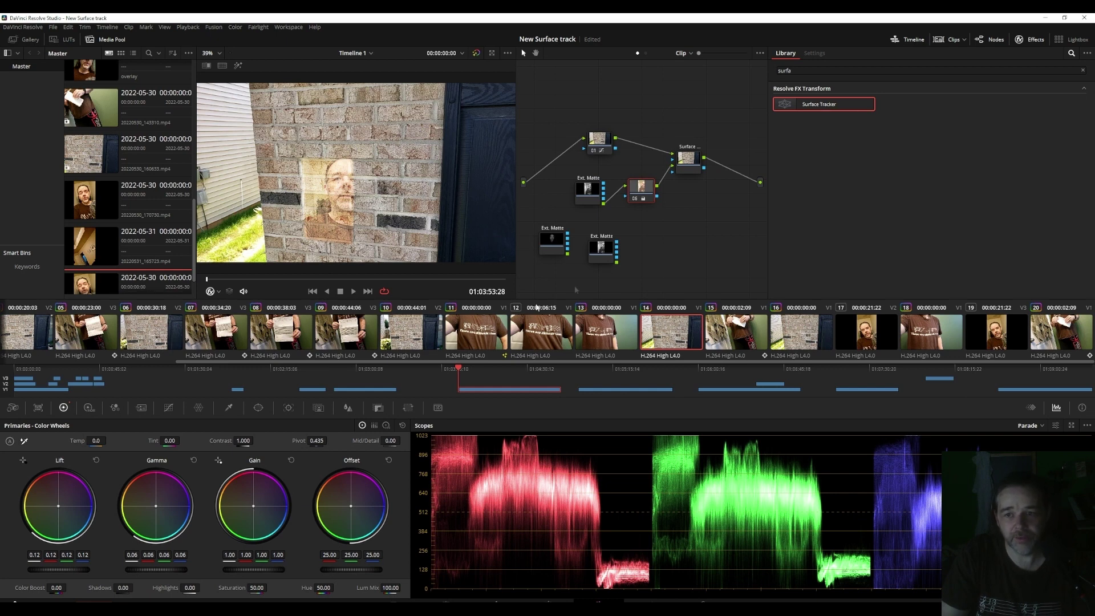
drag(647, 192, 639, 184)
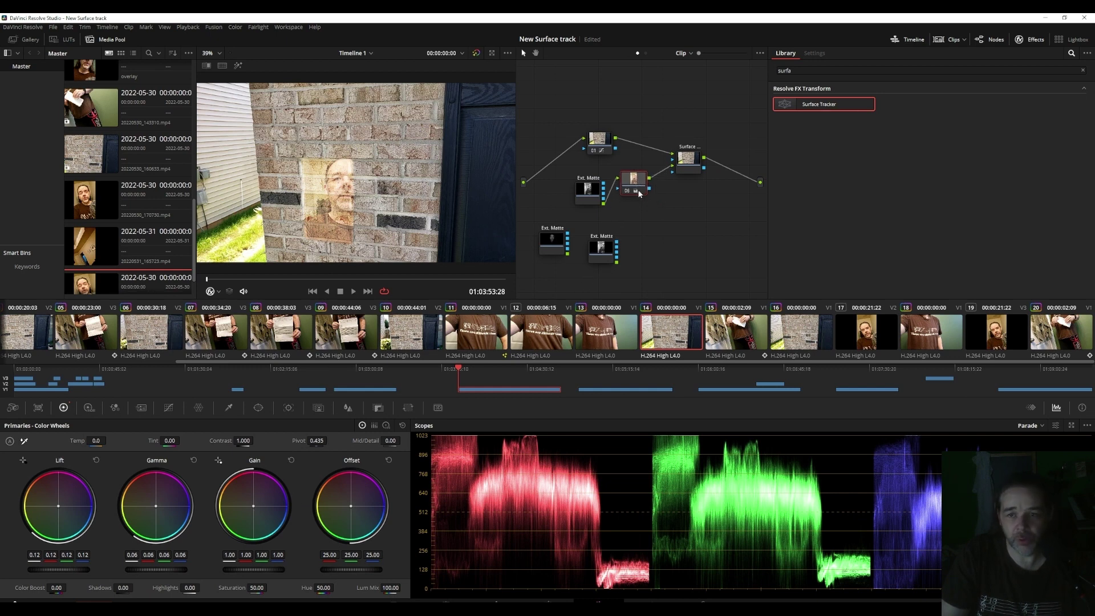
key(Delete)
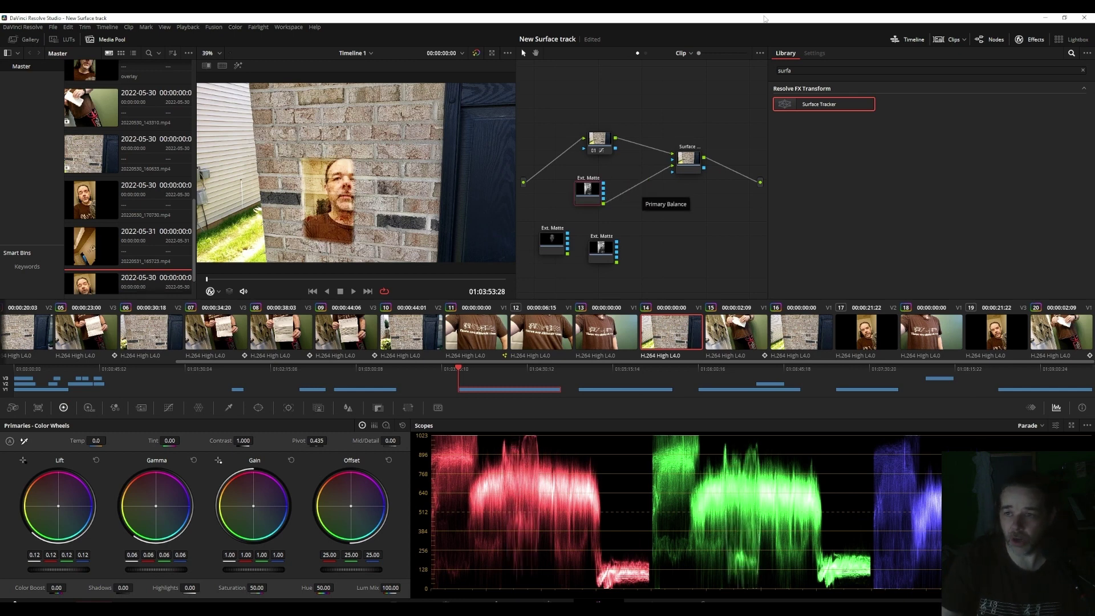
Step: Clear the effects search and insert a Zoom Blur node between the connected external matte and the Surface Tracker
click(830, 70)
key(ctrl+a)
key(BackSpace)
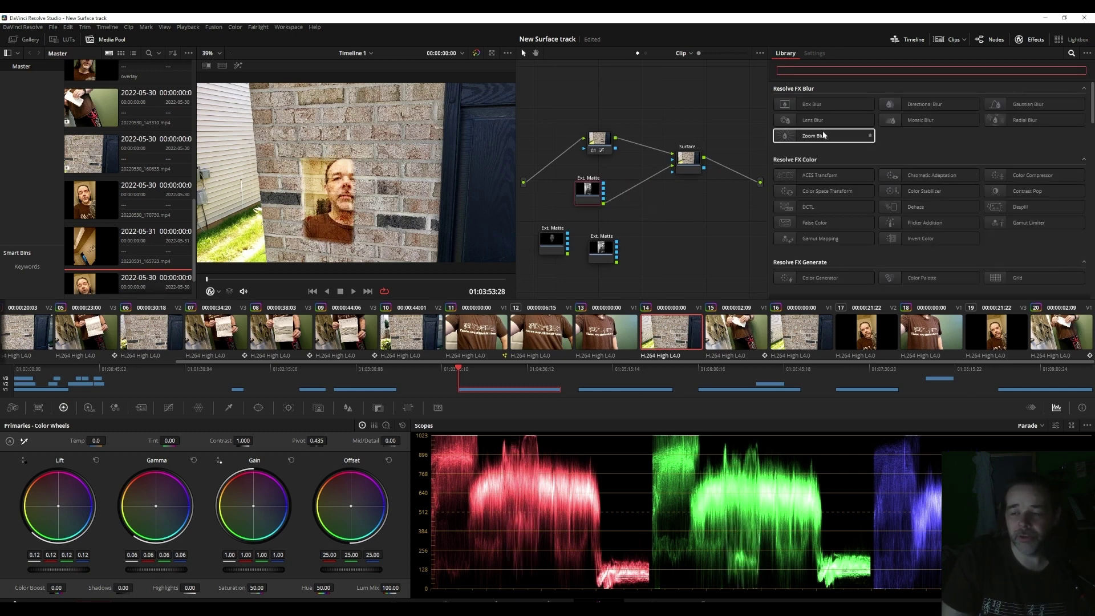
drag(823, 135, 653, 180)
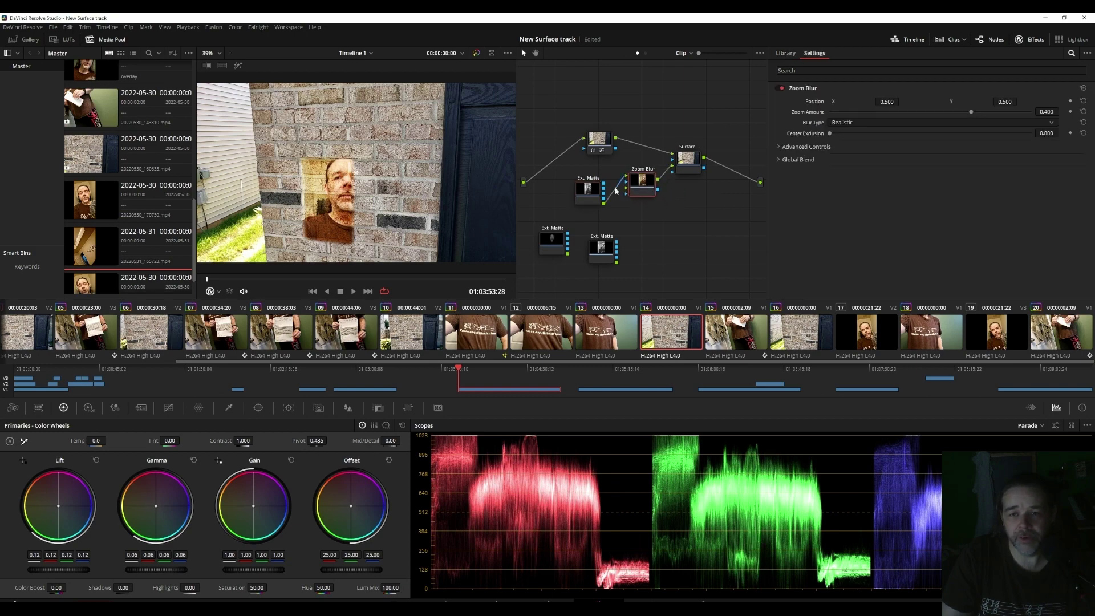
drag(587, 189, 583, 205)
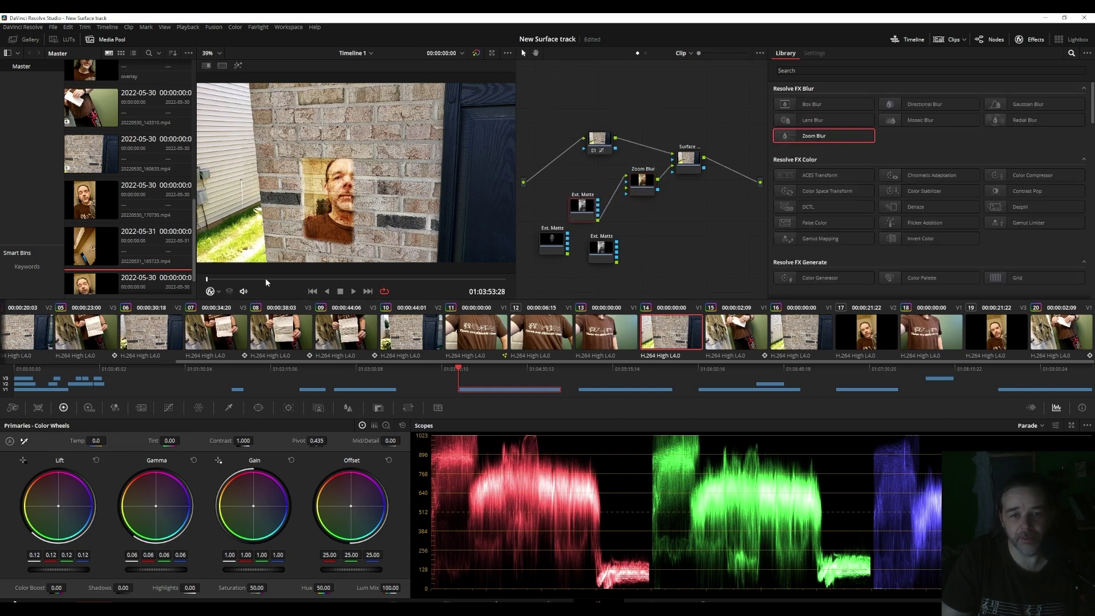
Step: Try a Zoom Amount of -0.404 at a frame further into the clip, and delete the Zoom Blur node
click(314, 279)
click(641, 180)
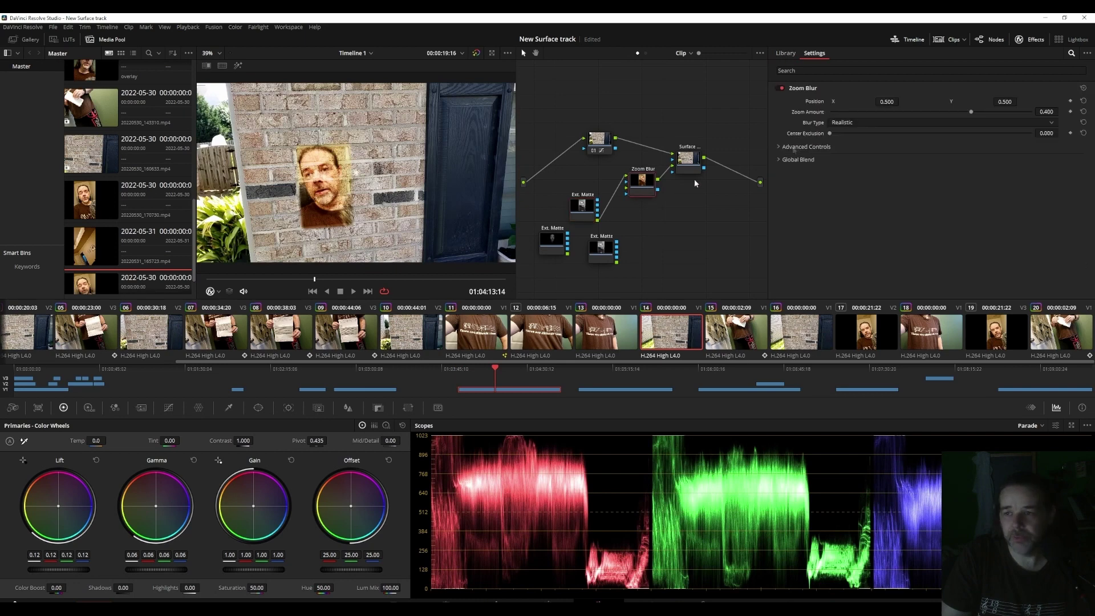
drag(963, 110, 889, 111)
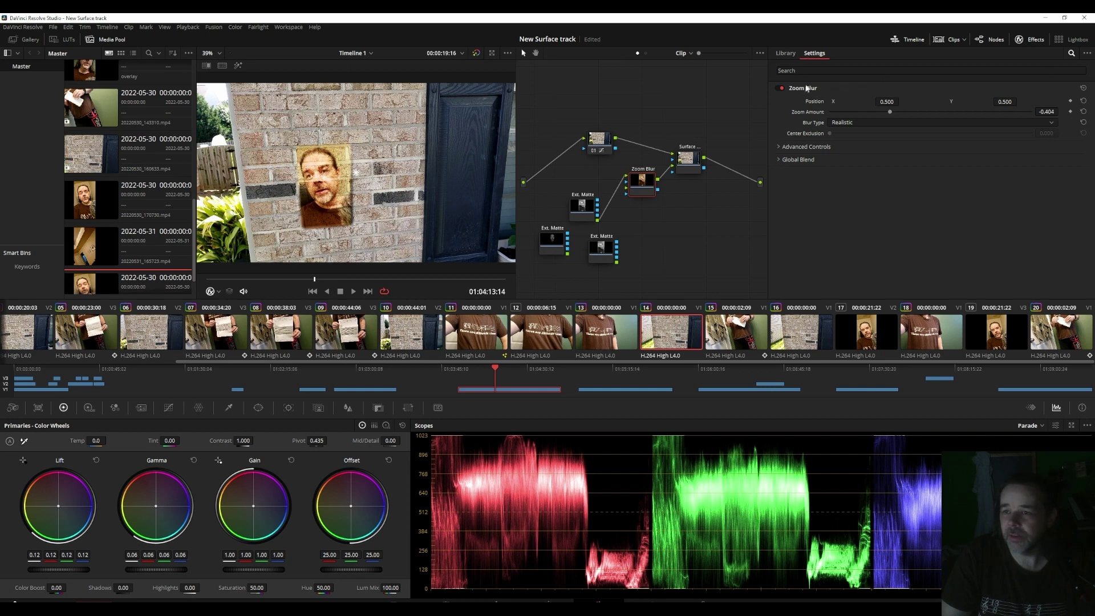
click(780, 88)
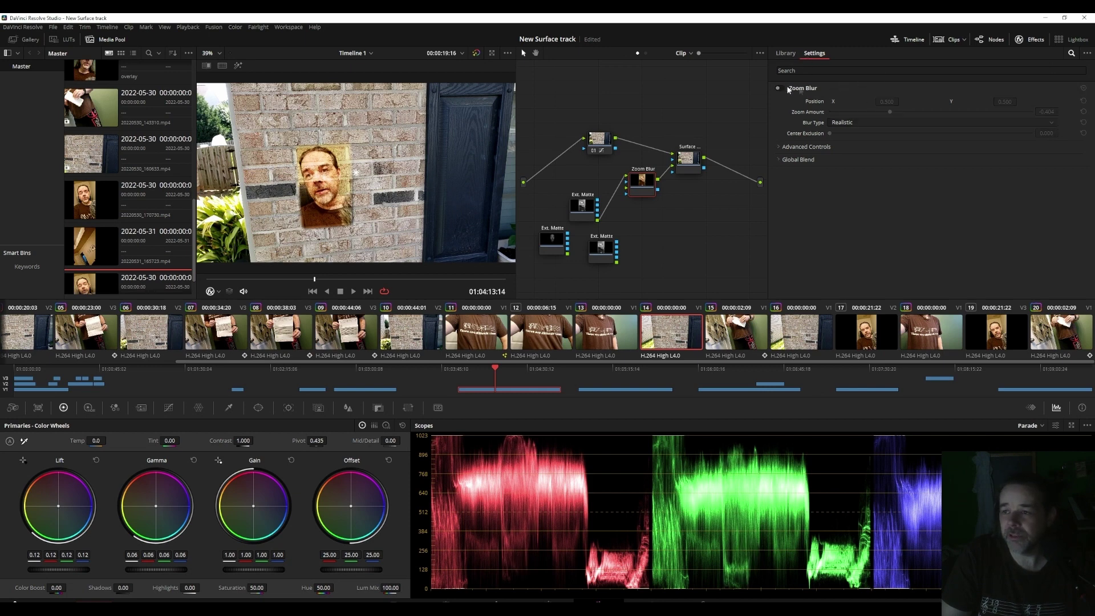
click(790, 56)
key(Delete)
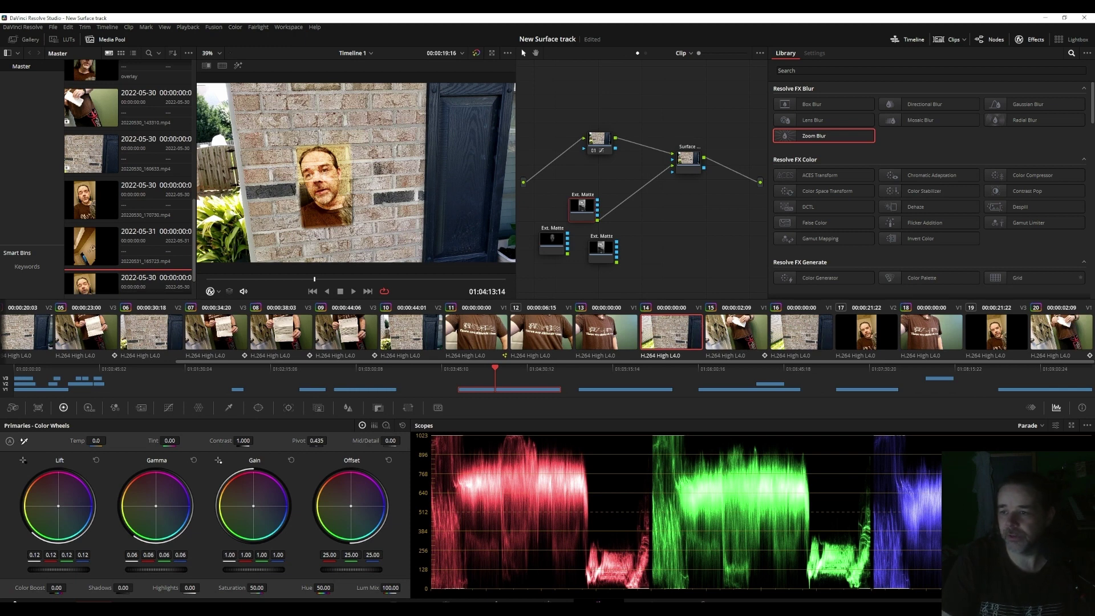
Step: Insert Scanlines between the matte and Surface Tracker with line frequency 9.84, sharpness 0.867, angle -6.5, width 0.446 and shift 0.053
scroll(1035, 251, down, 8)
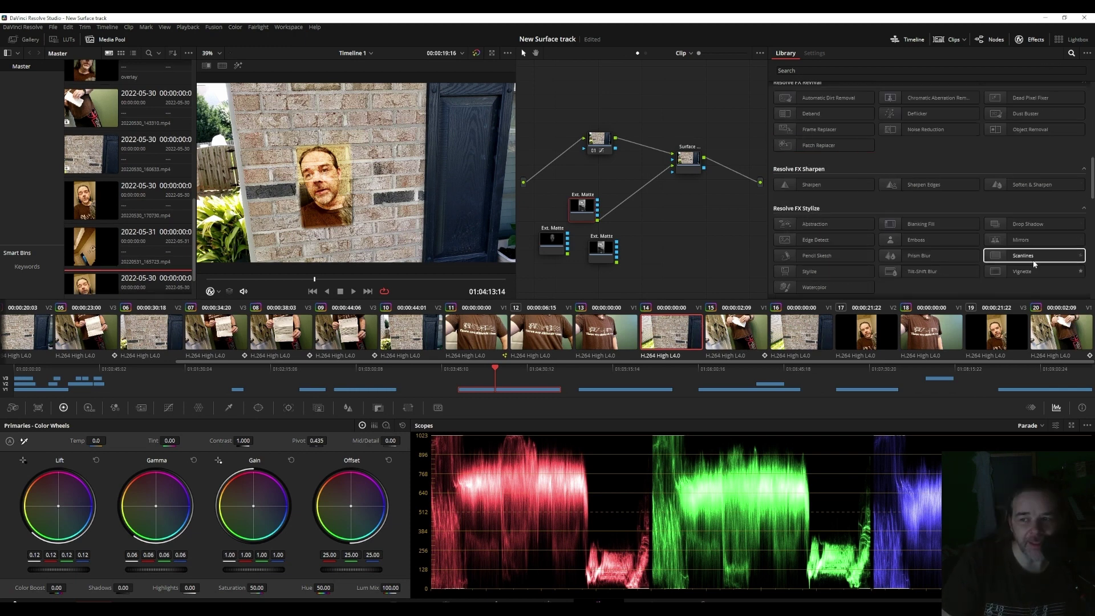
drag(1035, 263, 639, 189)
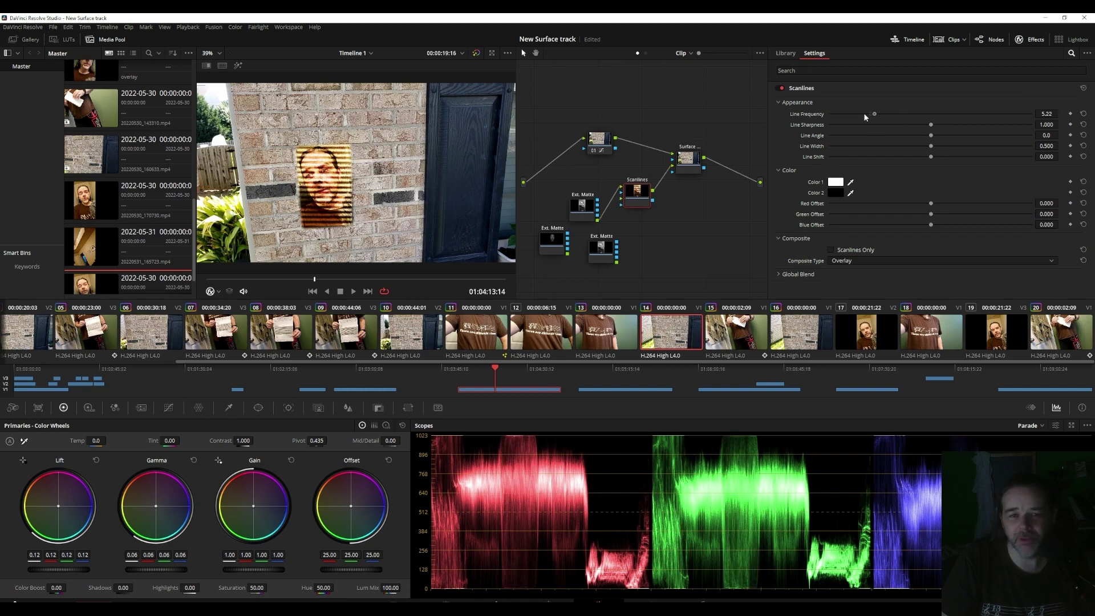
drag(874, 114, 925, 153)
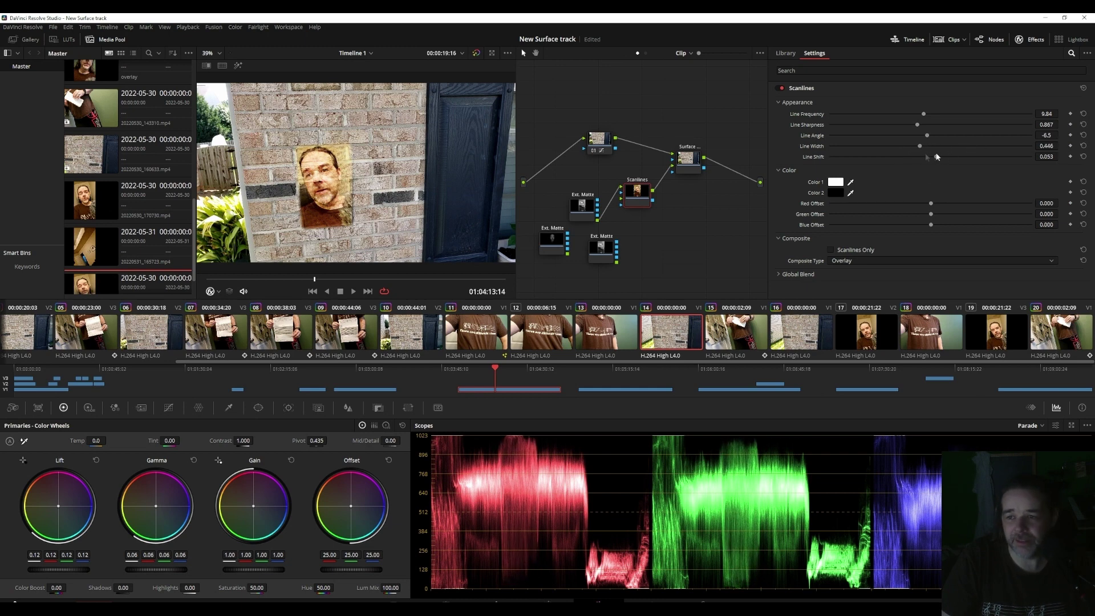
Step: Play the scanlined face composite on the Color page, and again on the Edit page from the start of the brick wall clip
click(354, 291)
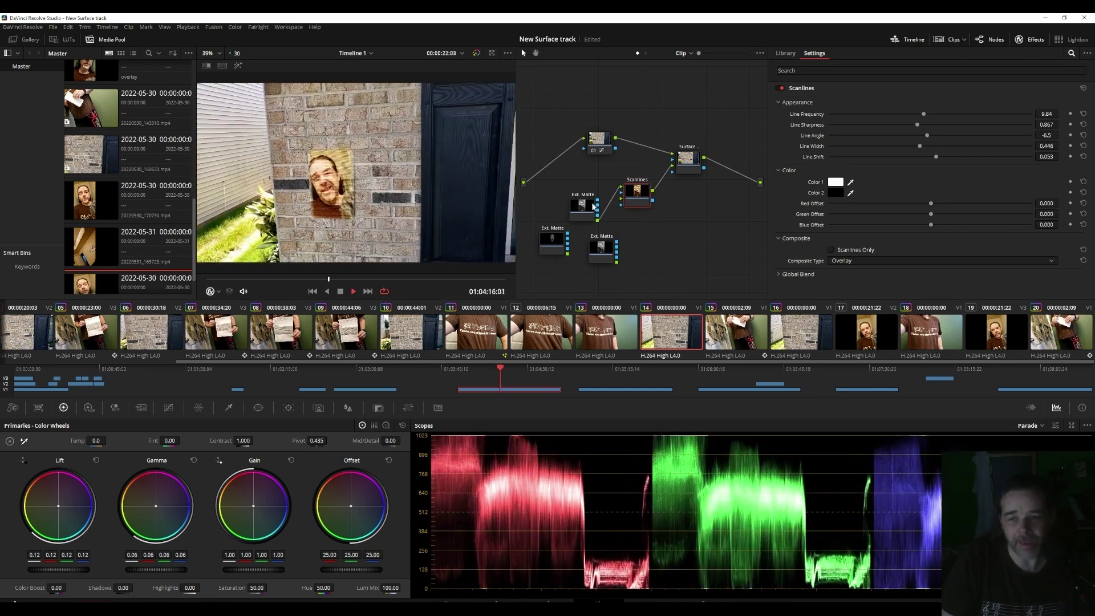
click(351, 291)
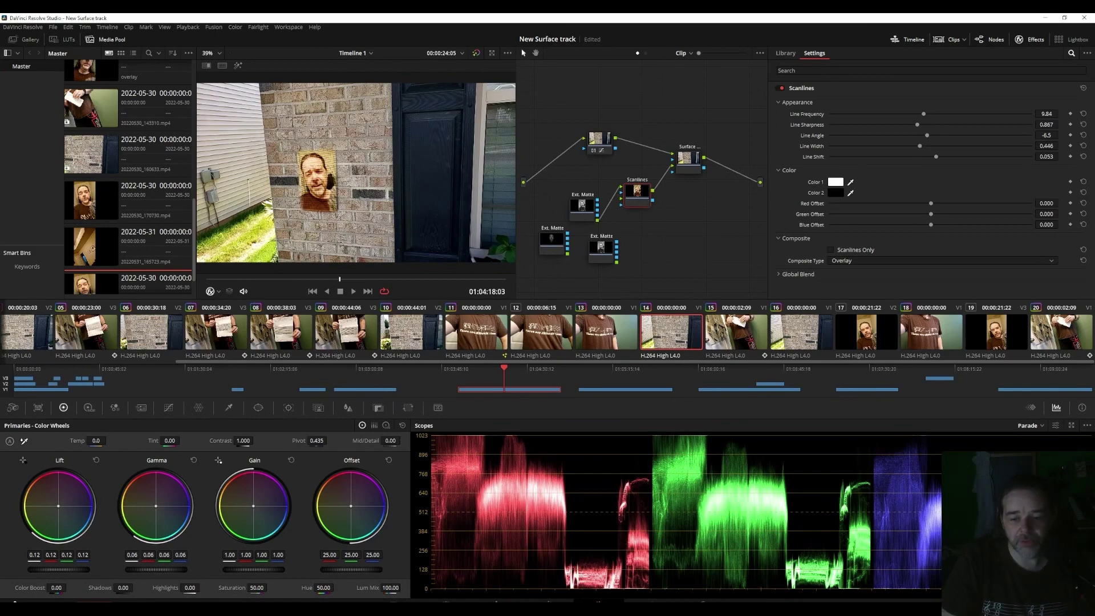
key(shift+4)
click(580, 312)
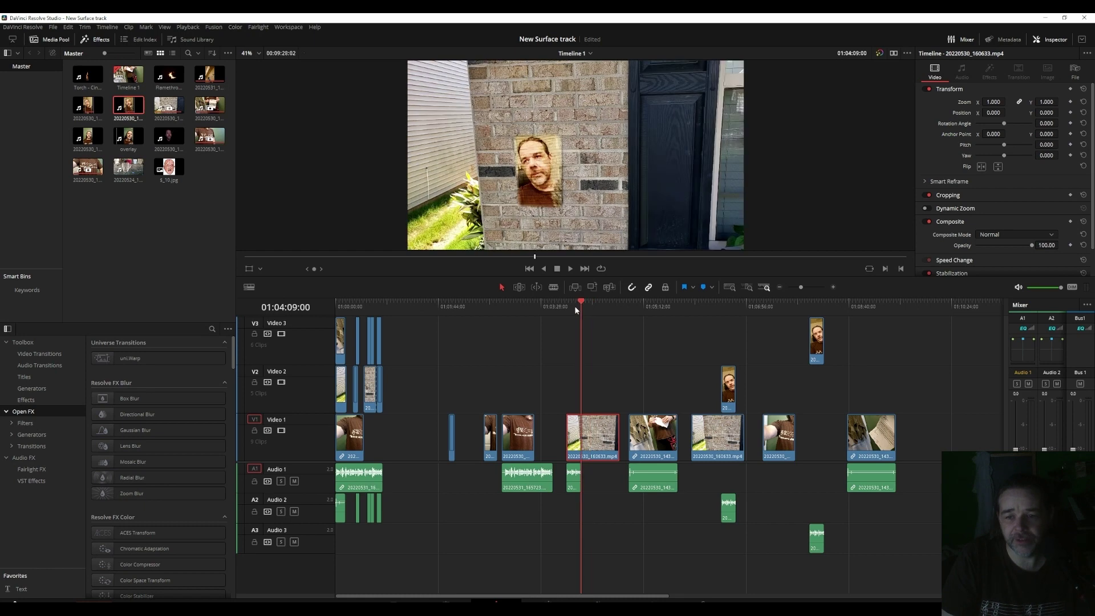
key(Up)
key(space)
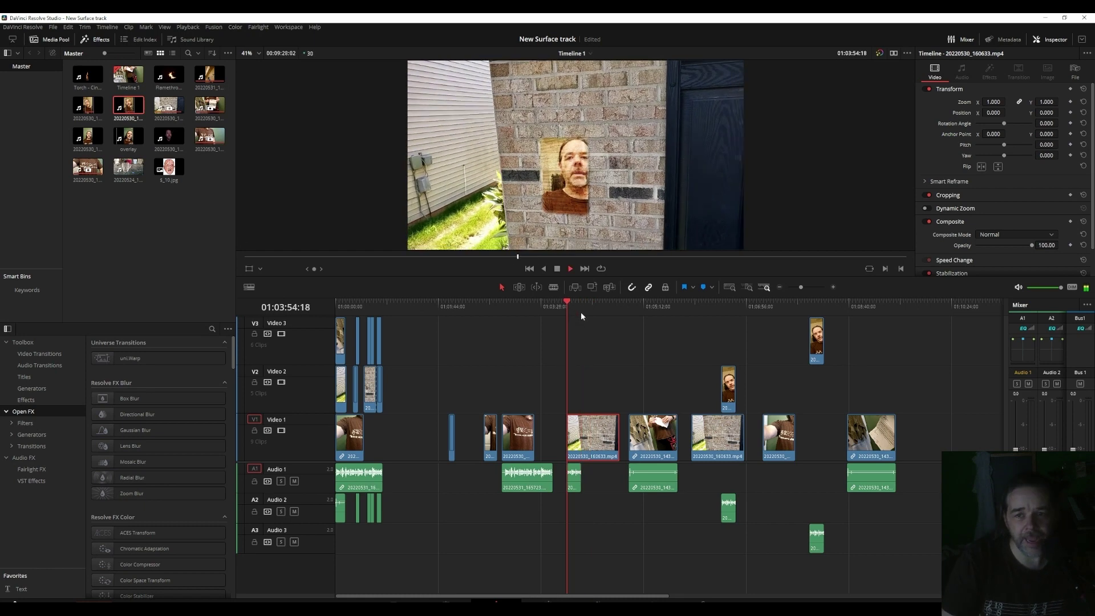
Step: Stop playback, check the audio clip beneath the brick wall footage, and return the playhead to the start of that video clip
key(space)
click(578, 480)
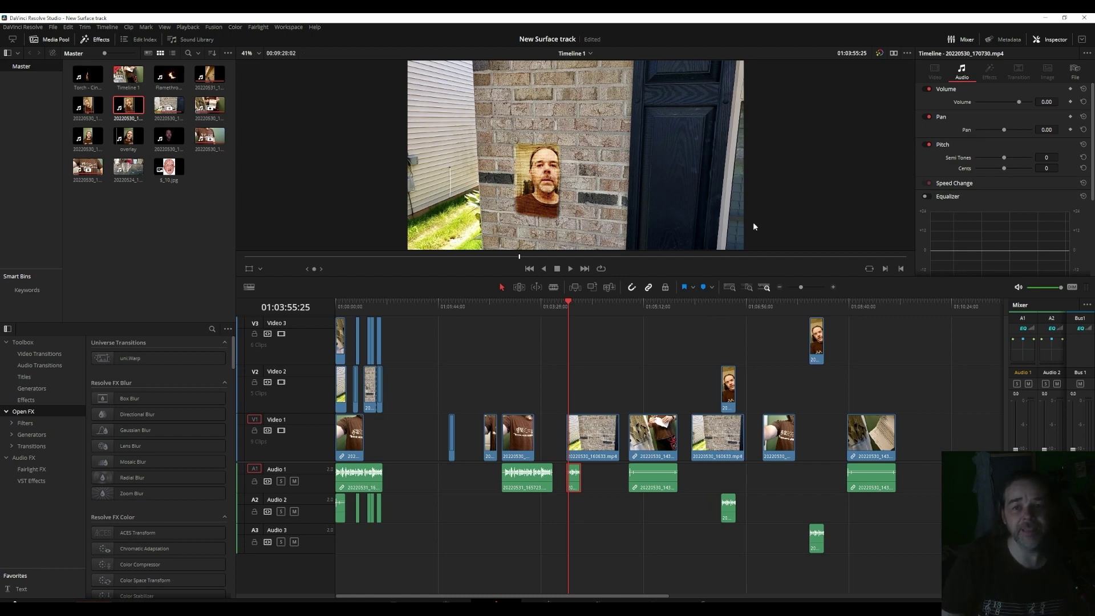
click(568, 303)
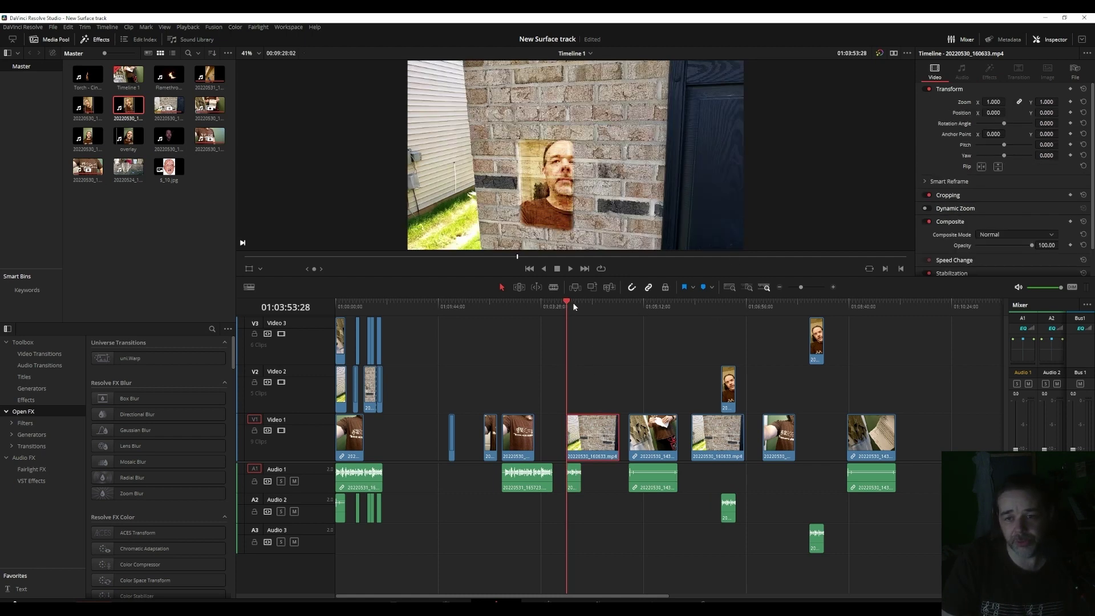
click(578, 305)
click(569, 303)
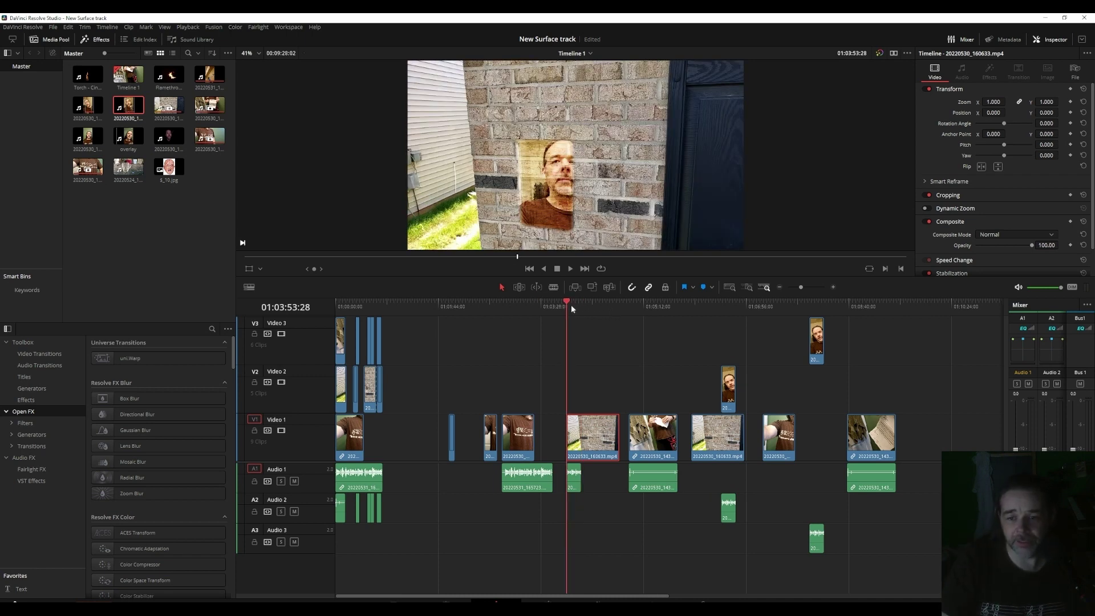
Step: Open the letter clip on the Color page and spread out its first node, Box Blur, Surface Tracker and connected external matte nodes
click(629, 304)
key(shift+6)
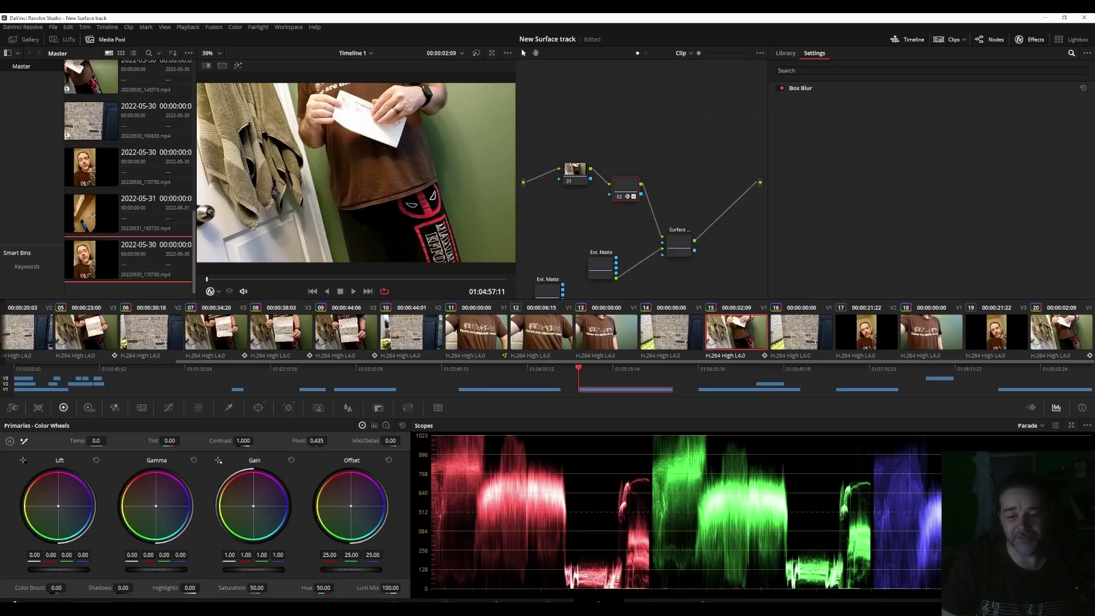
drag(619, 180, 636, 134)
drag(570, 175, 566, 116)
drag(646, 148, 624, 128)
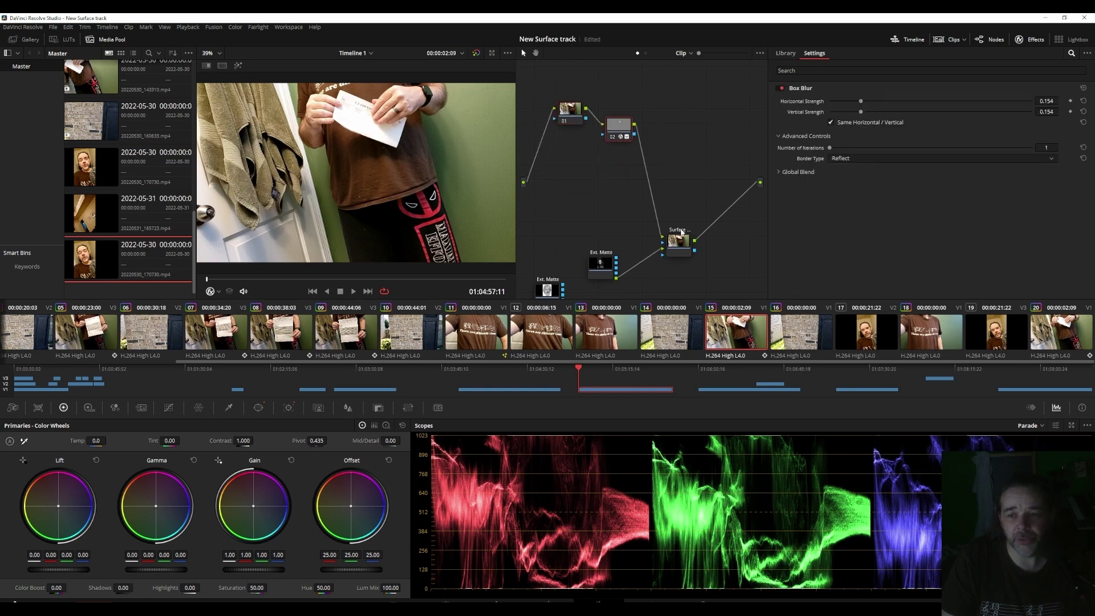
drag(678, 242, 693, 188)
drag(625, 128, 625, 161)
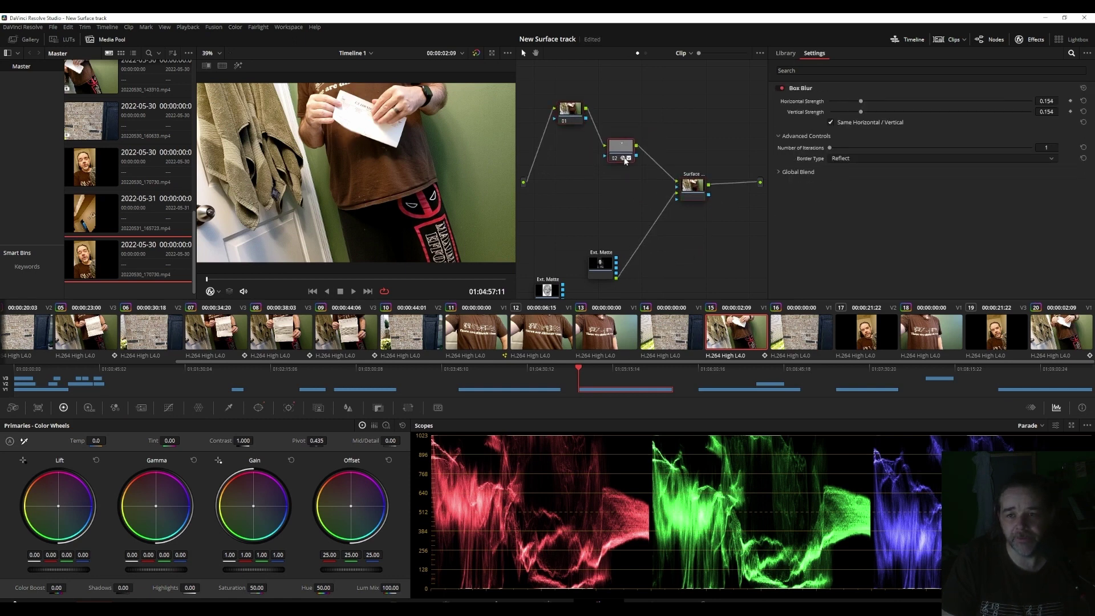
drag(601, 262, 574, 216)
Step: Reset the Surface Tracker's Softness to 1.000 at a frame showing the face on the letter, and expand its Compositing settings
click(695, 186)
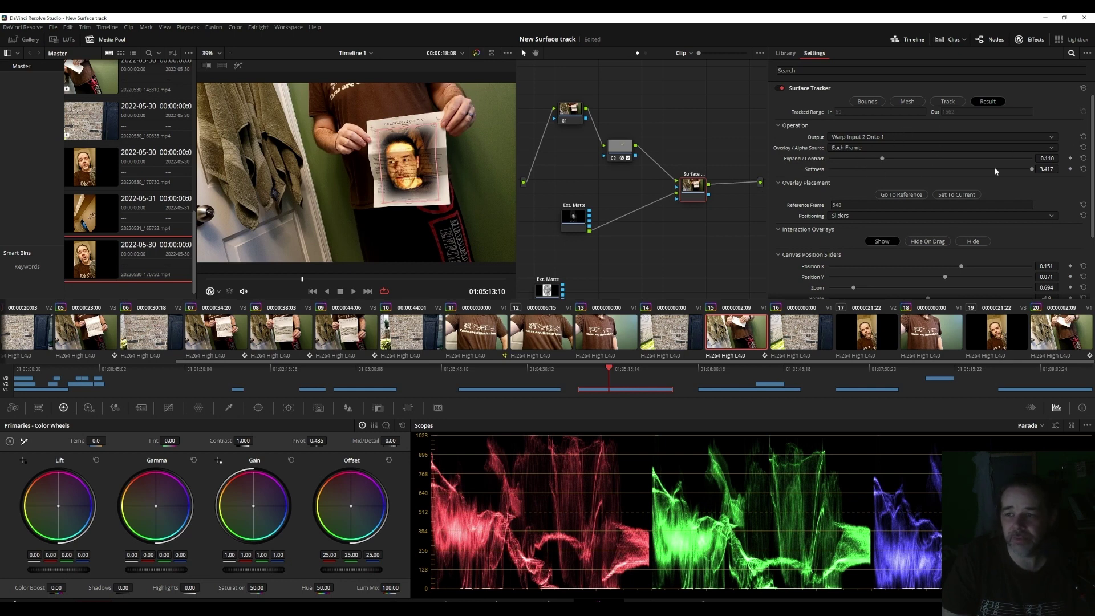
double_click(1032, 170)
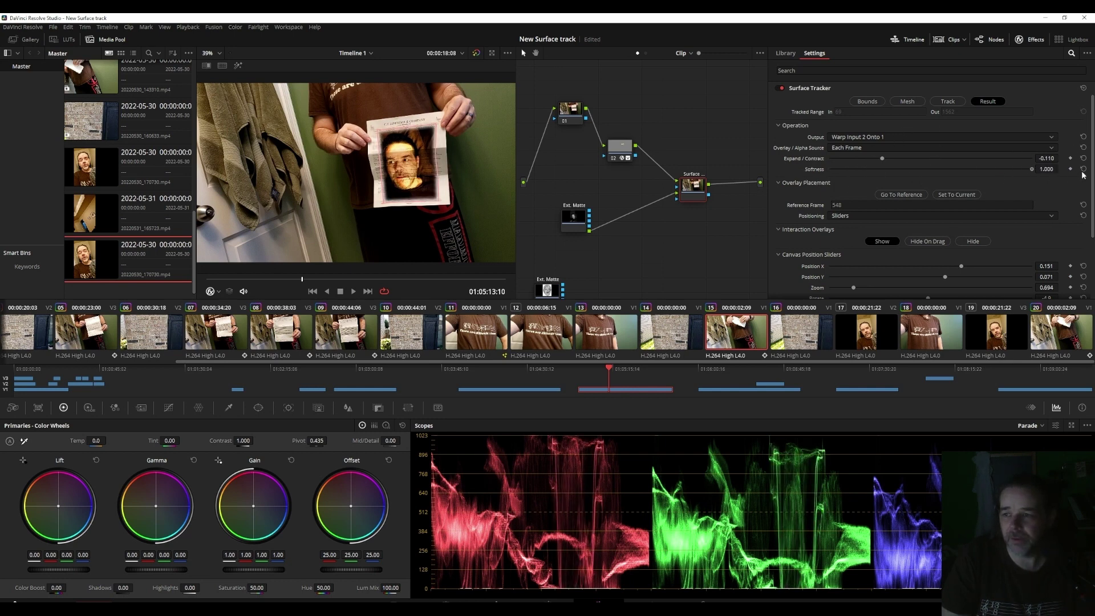
scroll(1093, 174, down, 3)
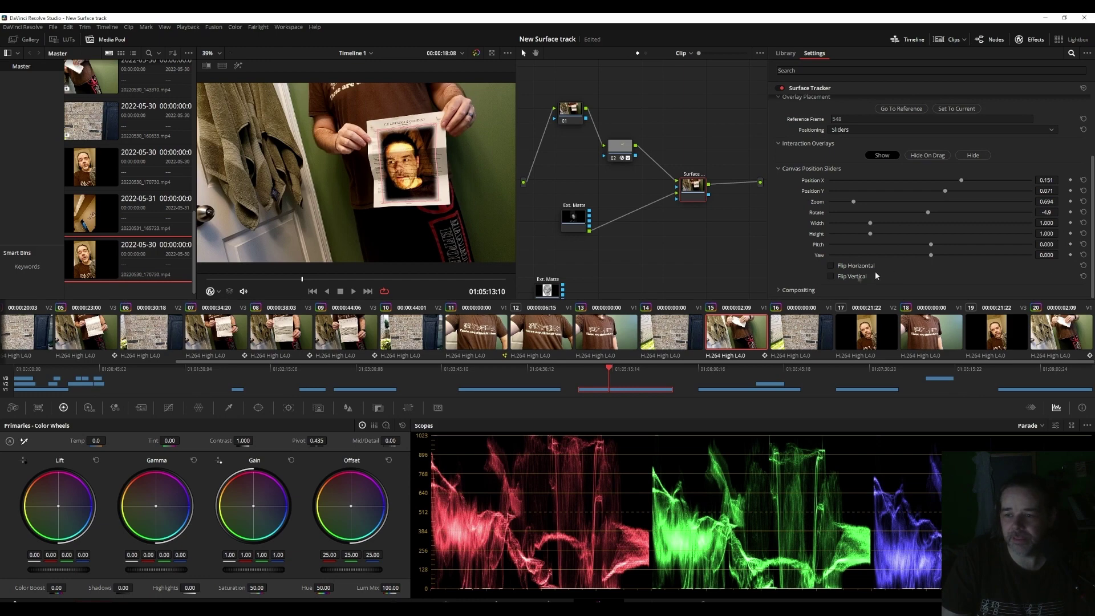
scroll(1085, 234, down, 1)
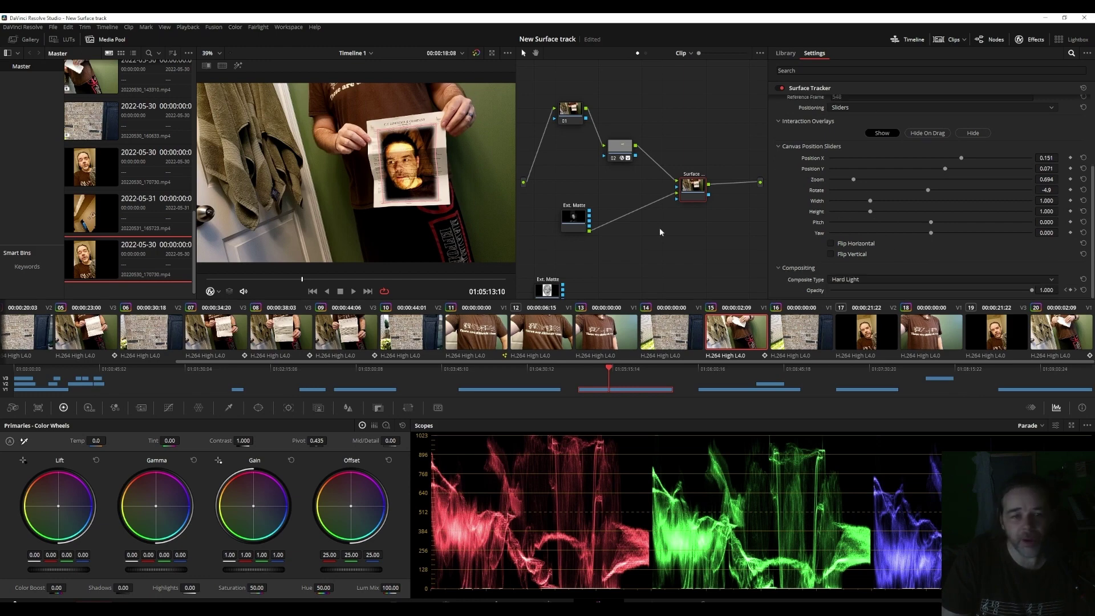
Step: Go near the start of the letter clip and step through the Surface Tracker's opacity keyframes up to the one near the clip's end
drag(304, 280, 212, 286)
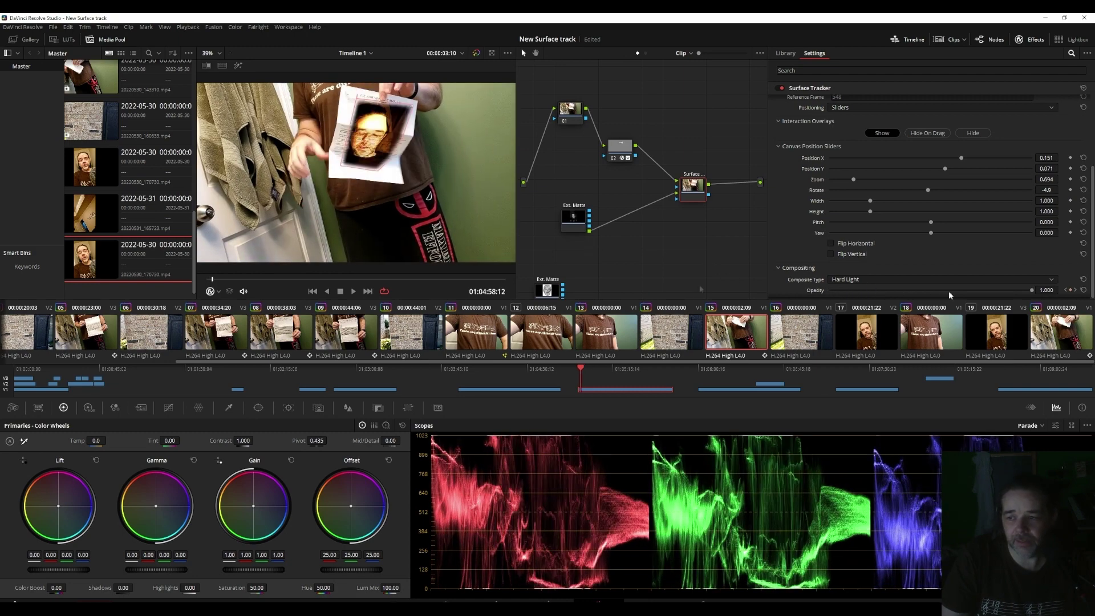
click(1065, 290)
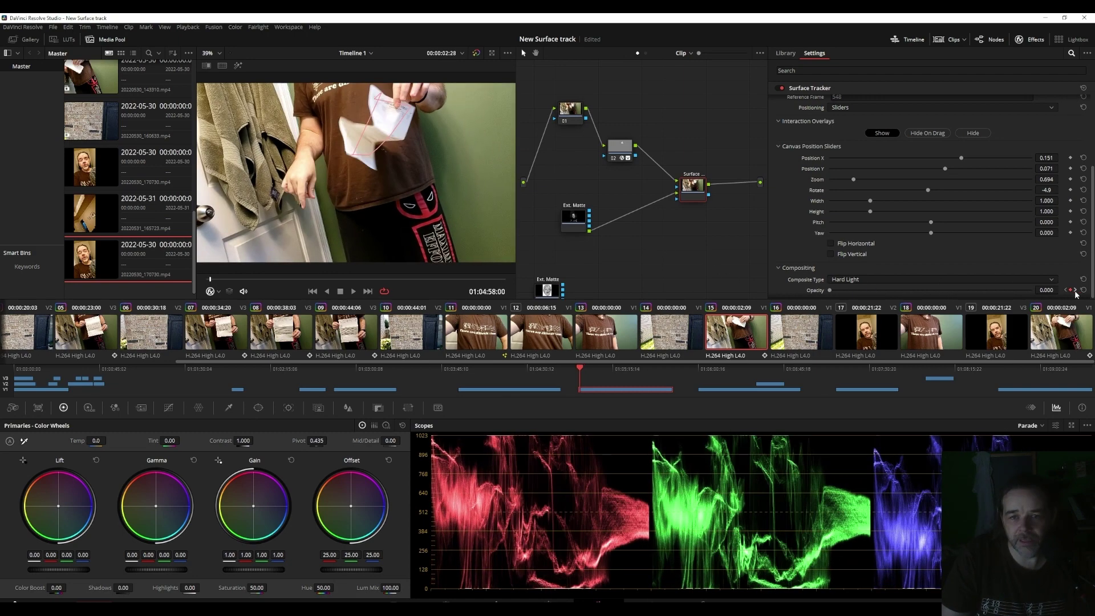
click(1075, 290)
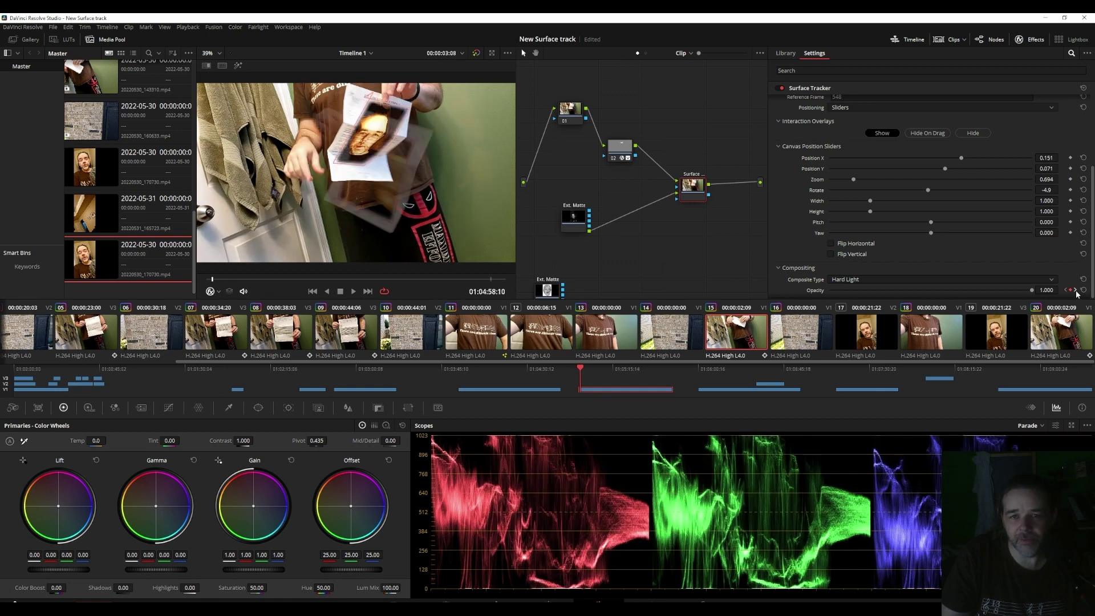
click(1076, 291)
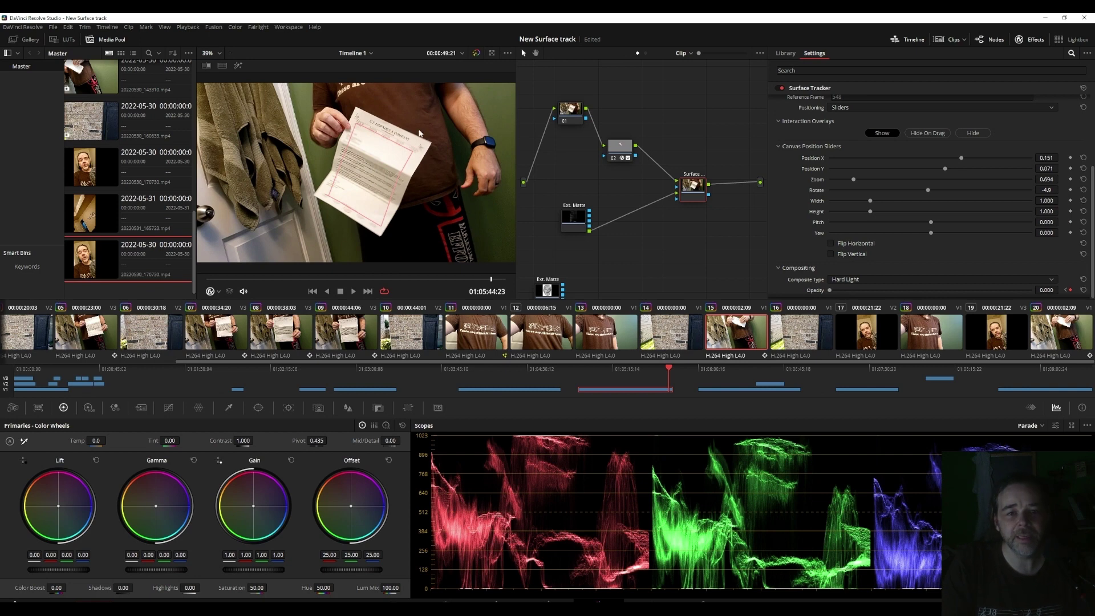
Step: Examine the letter at 100% viewer zoom, ignore the Critical Exception dialogs, and set the viewer zoom to 50%
click(218, 53)
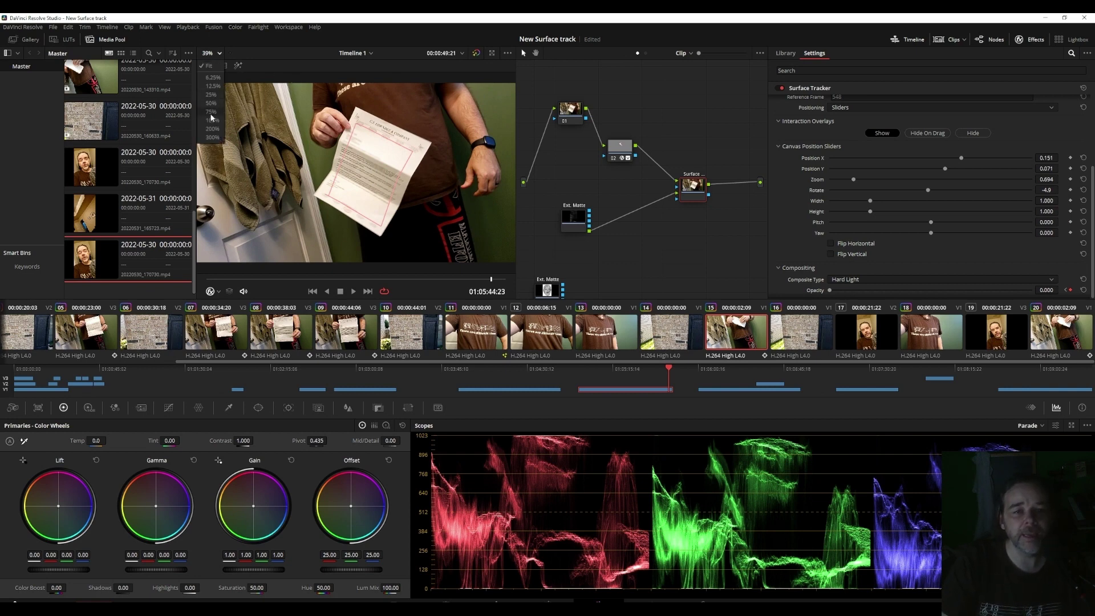
click(213, 118)
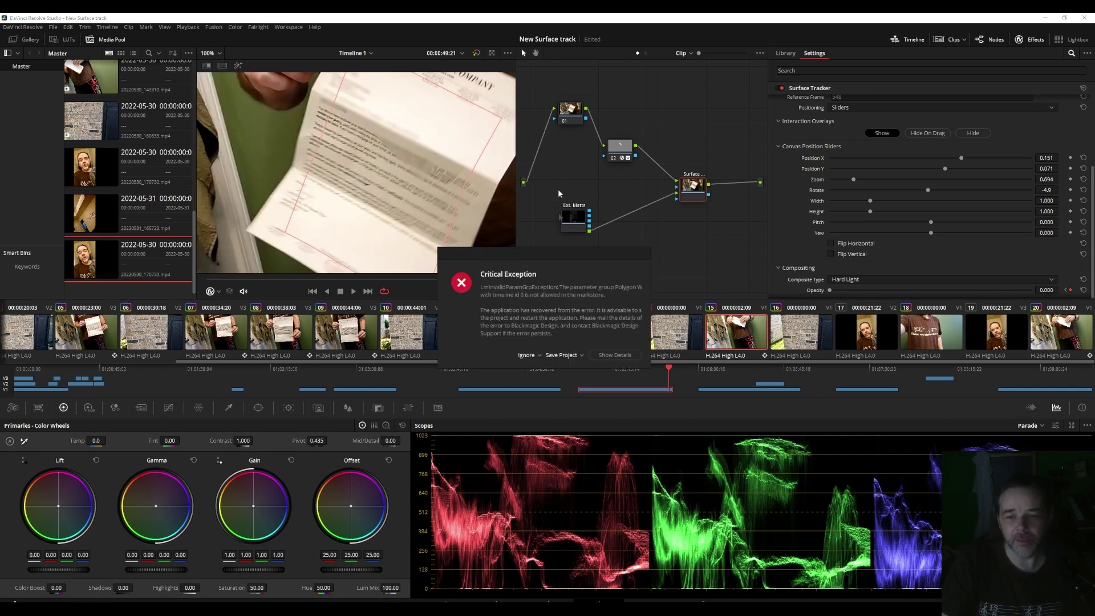
click(527, 355)
click(537, 365)
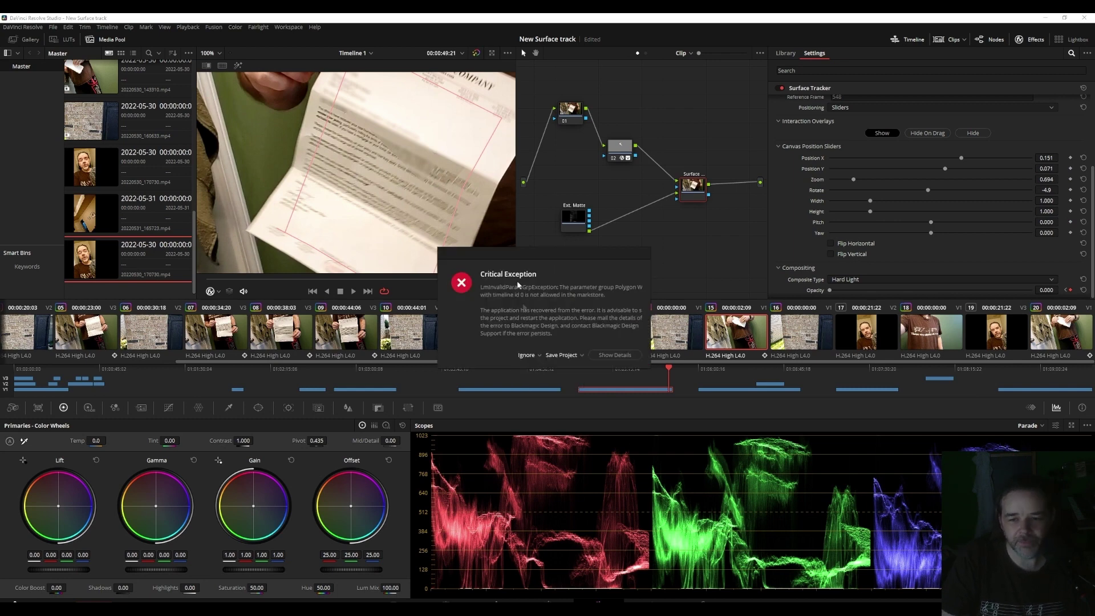
click(527, 354)
click(546, 365)
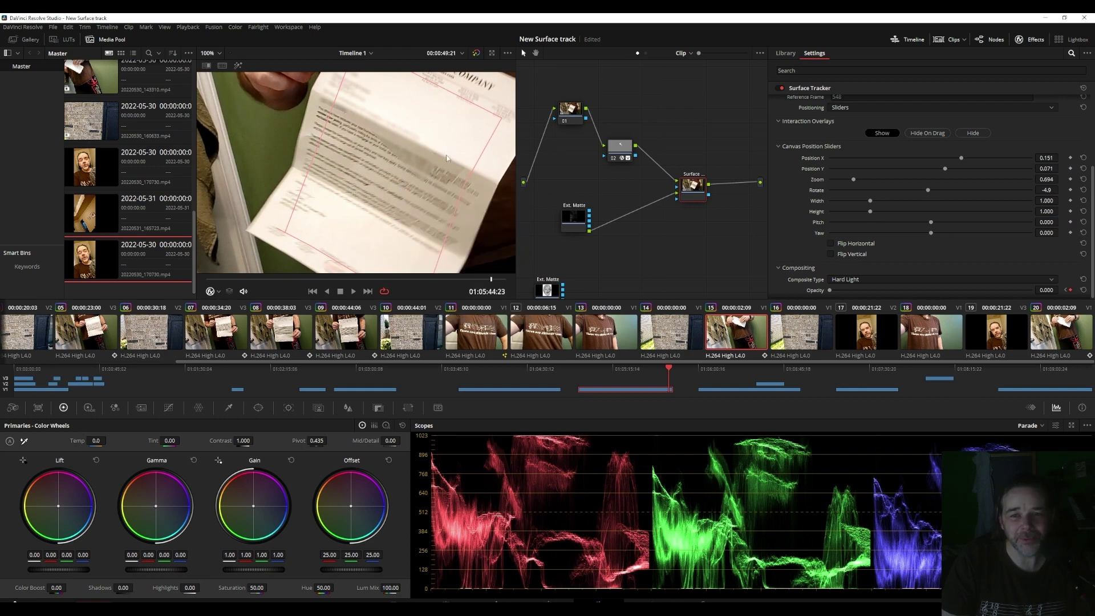
click(210, 53)
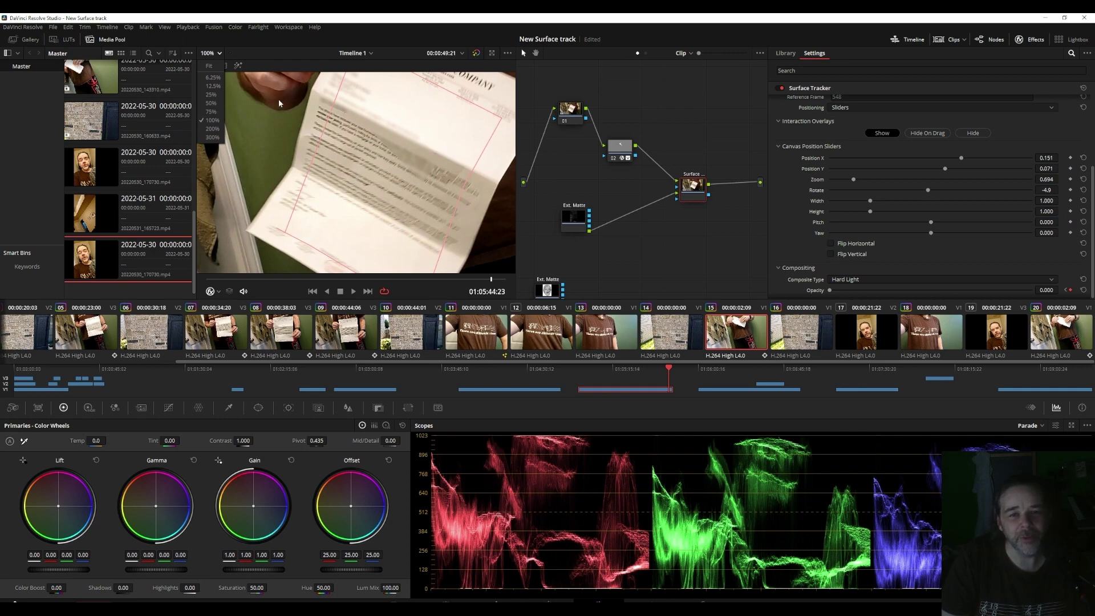
click(211, 103)
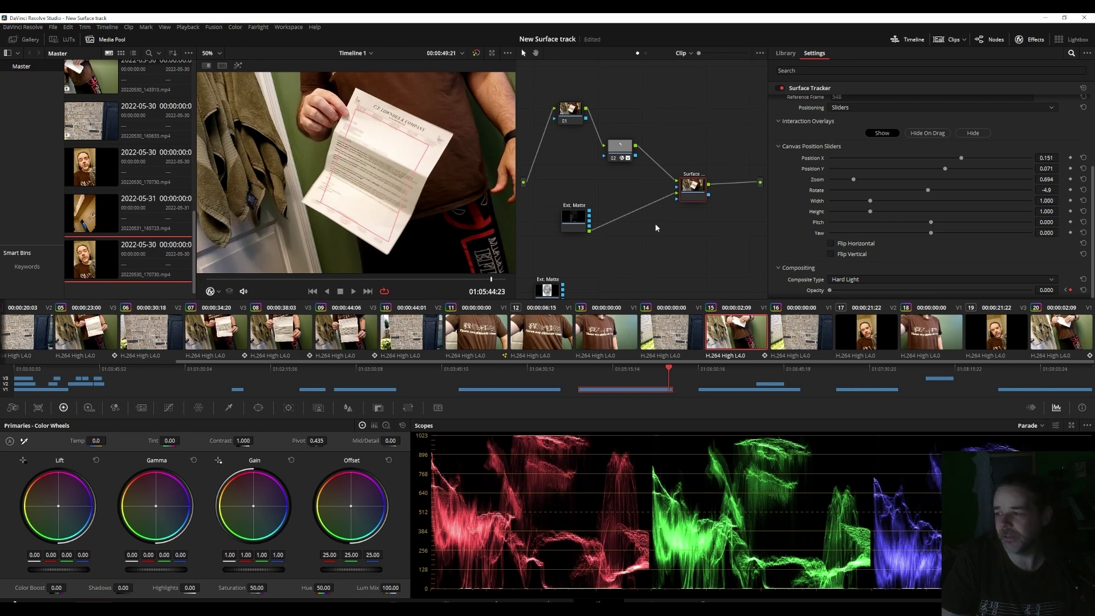
Step: Select the Box Blur node and examine the window shapes and tracking data that limit it to parts of the letter
drag(632, 155, 640, 137)
click(259, 407)
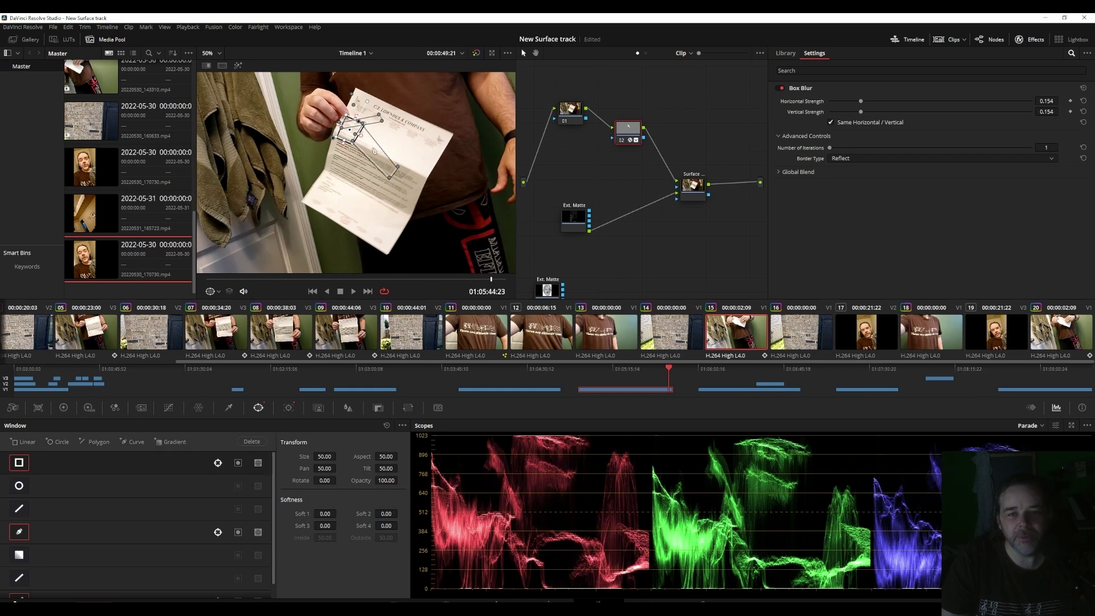
click(292, 411)
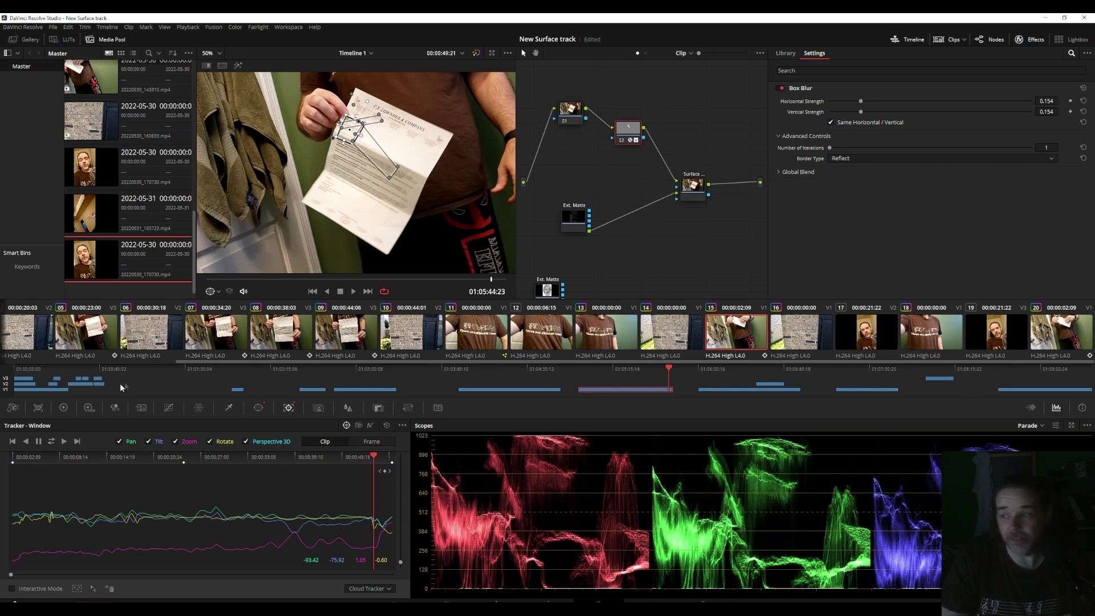
drag(631, 134, 637, 127)
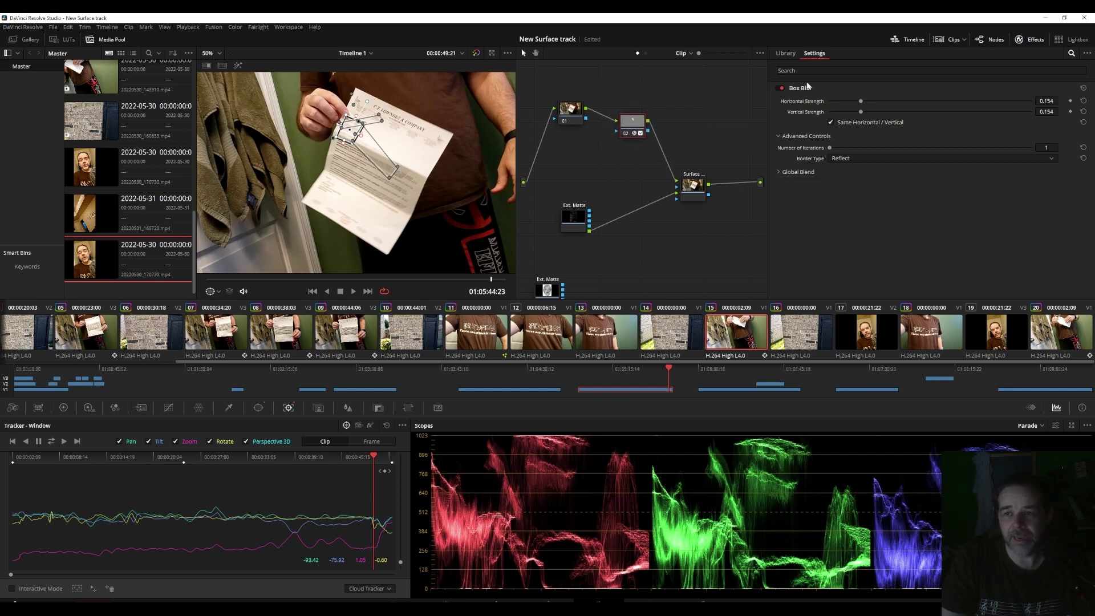
Step: Find Box Blur in the effects library with the search "bo", and review the node's blur settings near the middle of the letter clip
click(785, 53)
drag(823, 104, 627, 134)
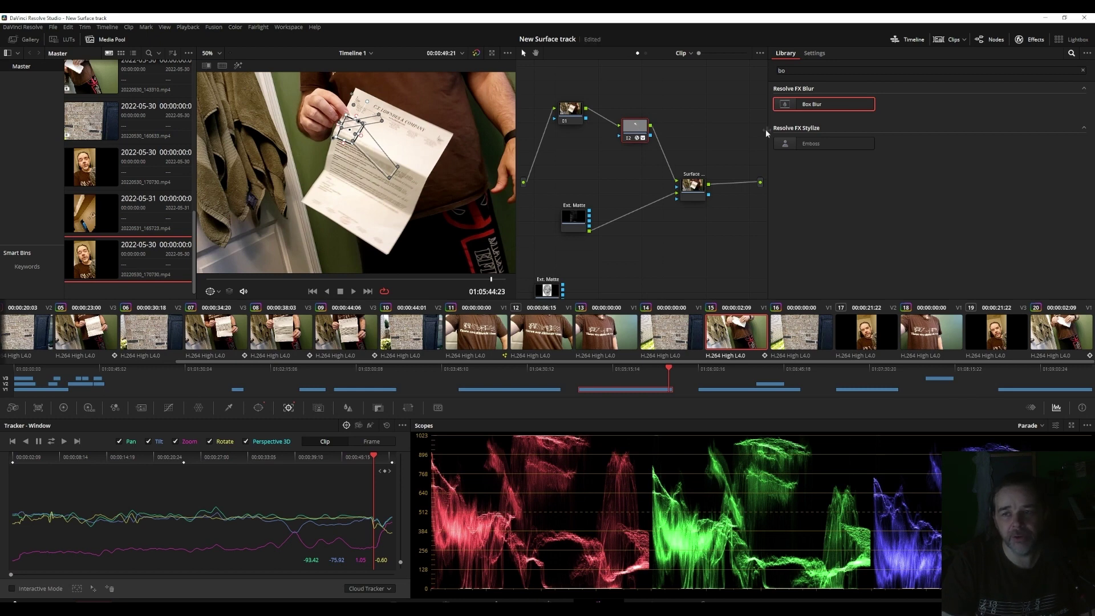
click(814, 53)
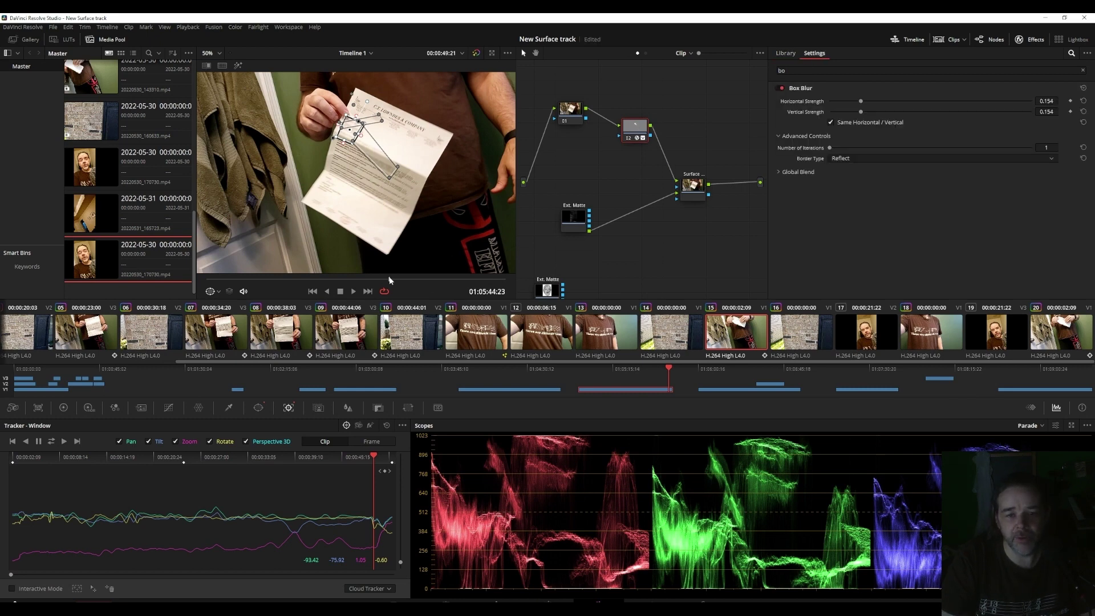
drag(391, 280, 337, 280)
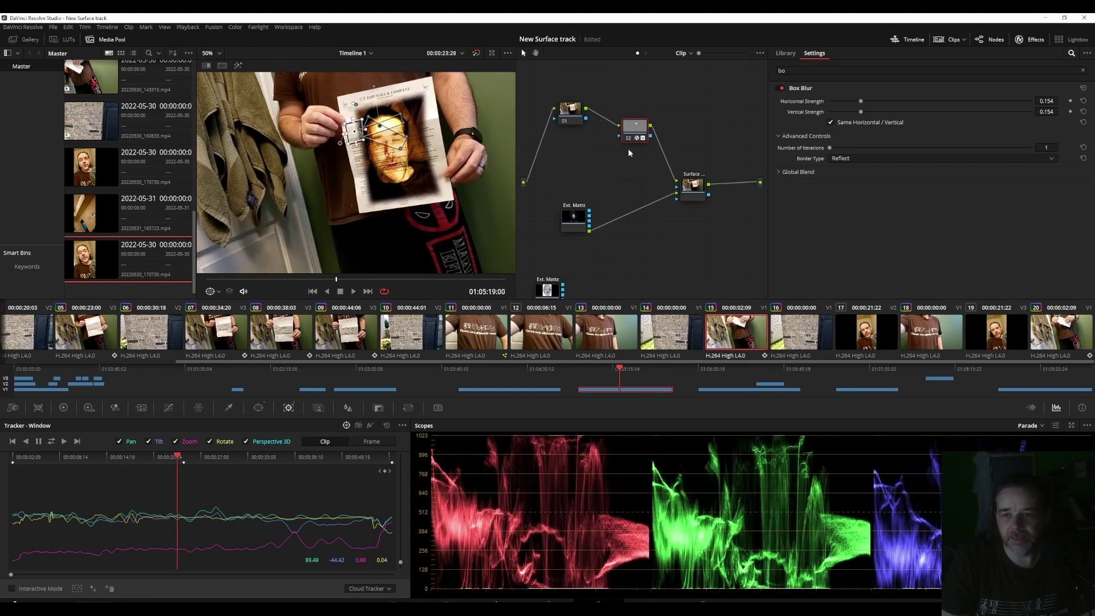
Step: Move the Box Blur and Surface Tracker nodes higher in the node graph and bring the connected external matte closer to them
mouse_move(638, 130)
mouse_down()
mouse_move(633, 114)
mouse_move(647, 112)
mouse_up()
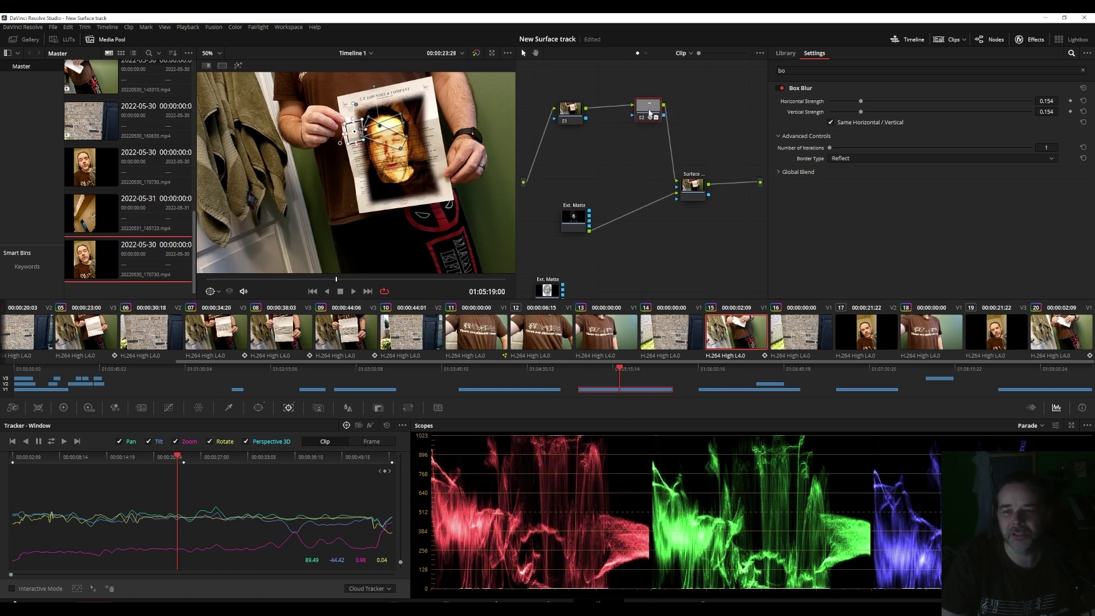
drag(692, 194, 715, 152)
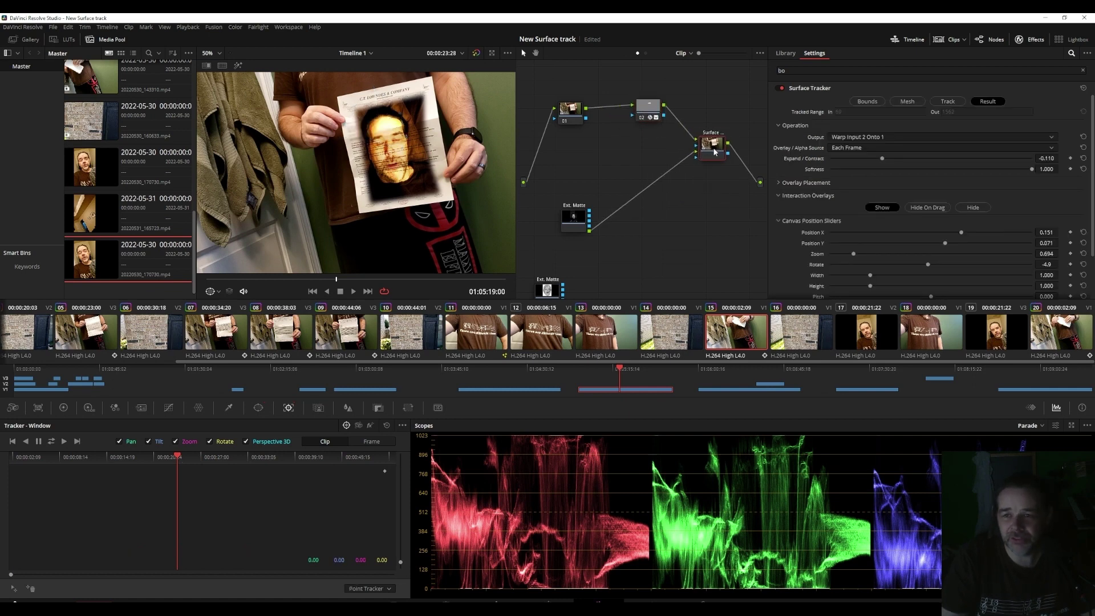
drag(579, 231, 595, 206)
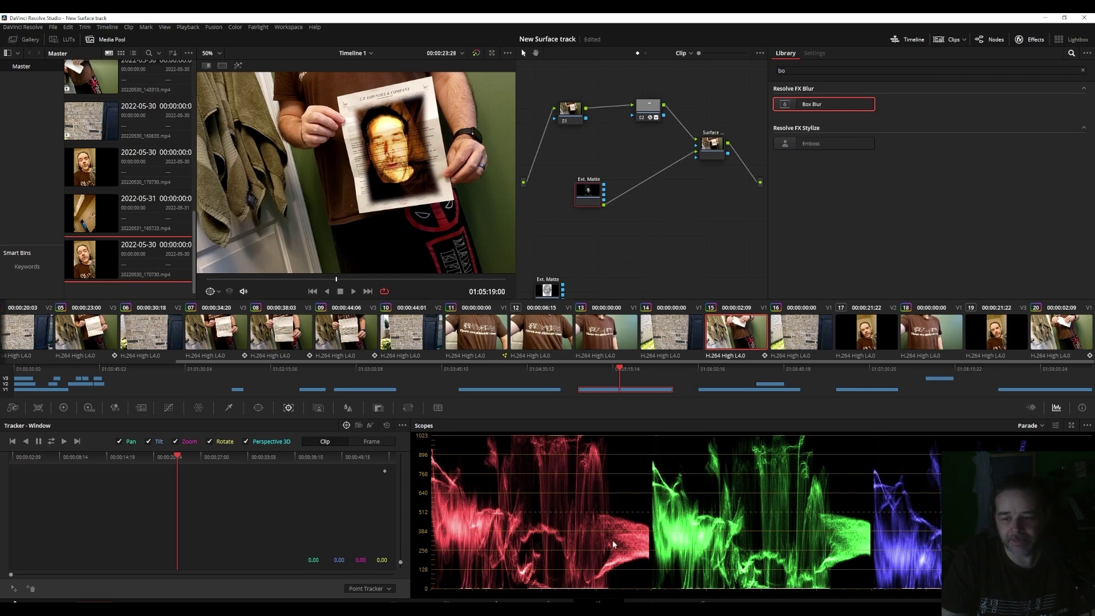
Step: On the Edit page, place the audio of clip 20220531_165723 on Audio 2 at the start of the letter clip
click(496, 600)
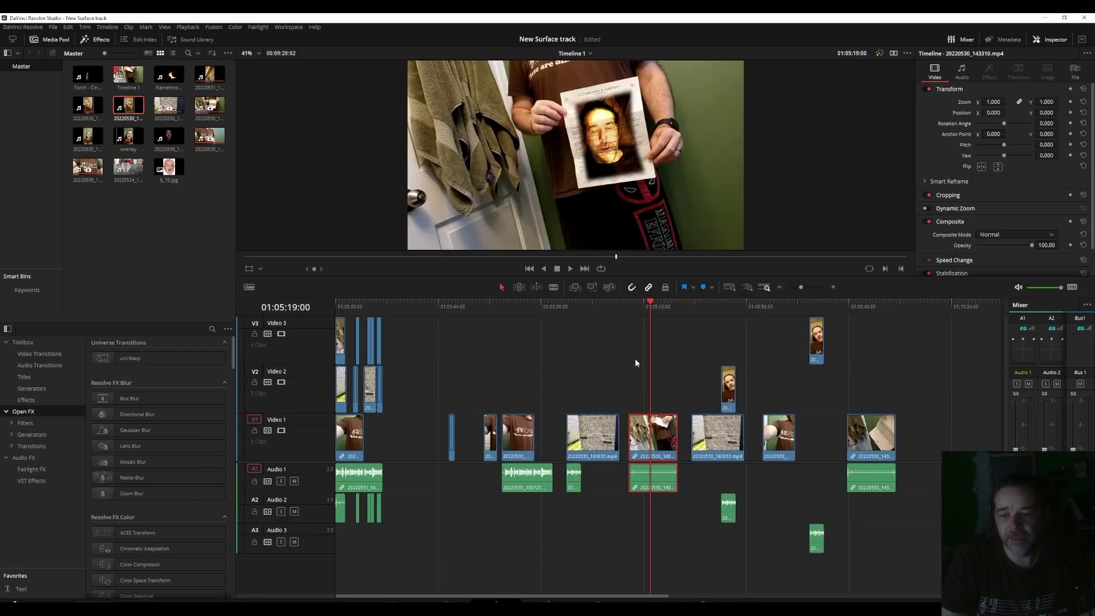
click(637, 308)
click(629, 308)
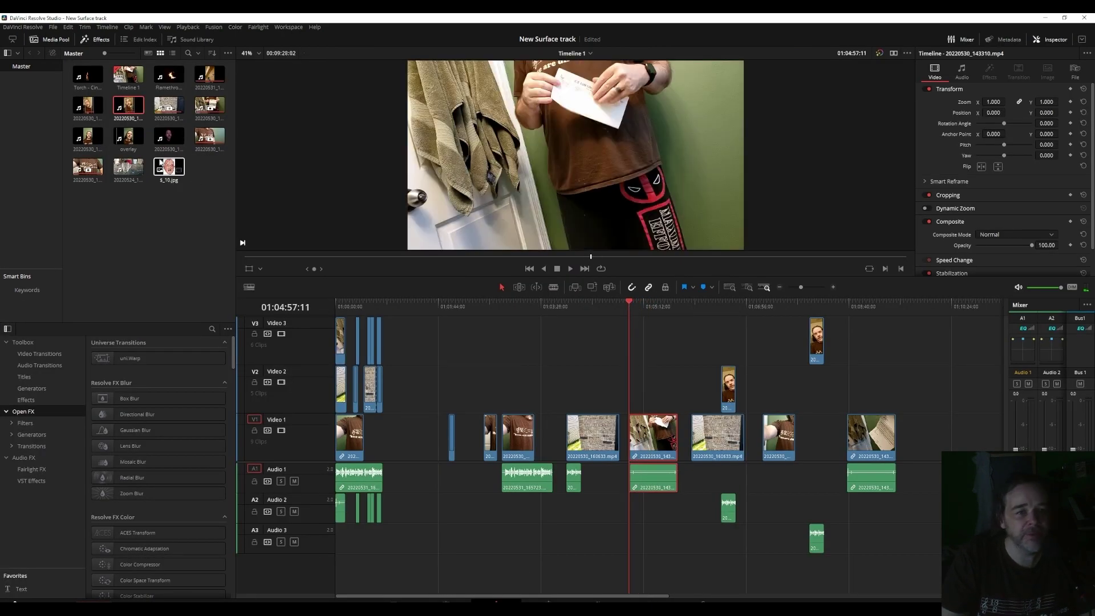
click(152, 212)
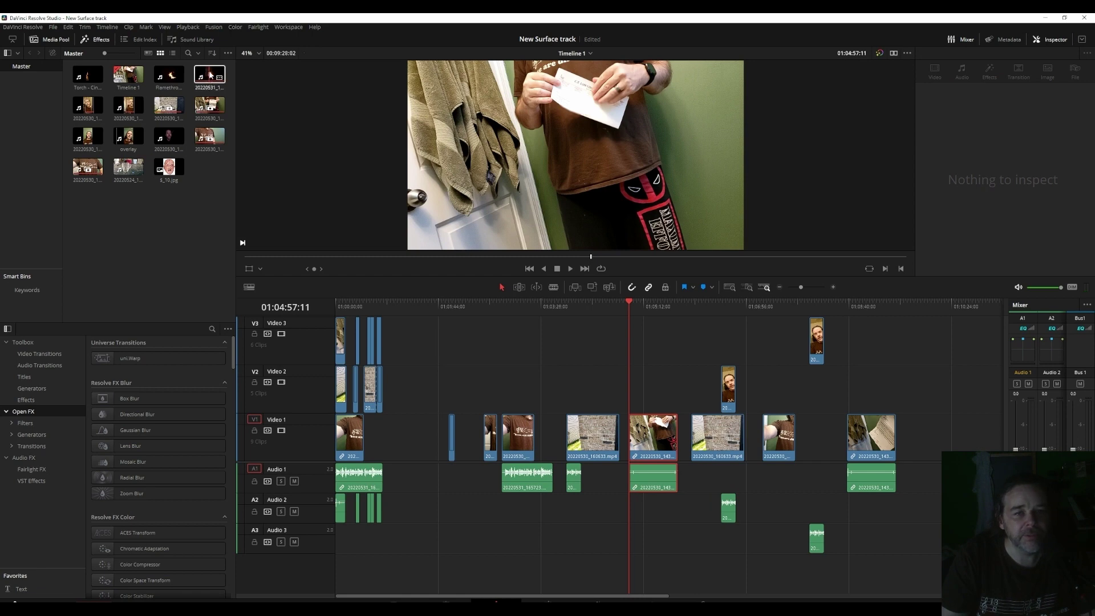
drag(211, 74, 630, 502)
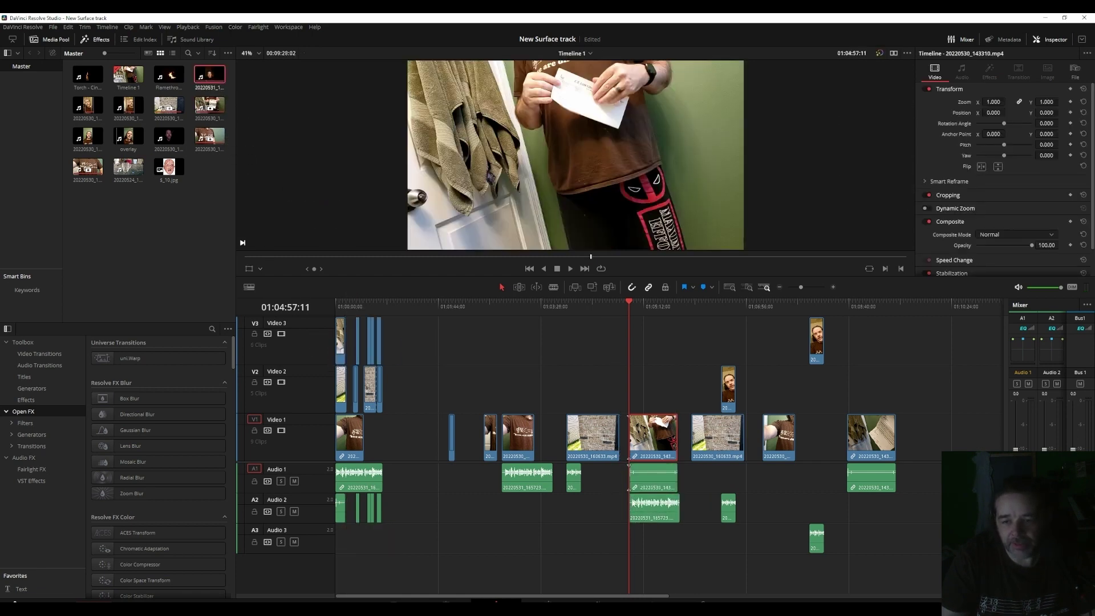
Step: Play the first seconds of the letter composite with the added audio, stop, and select the new clip on Audio 2
click(571, 268)
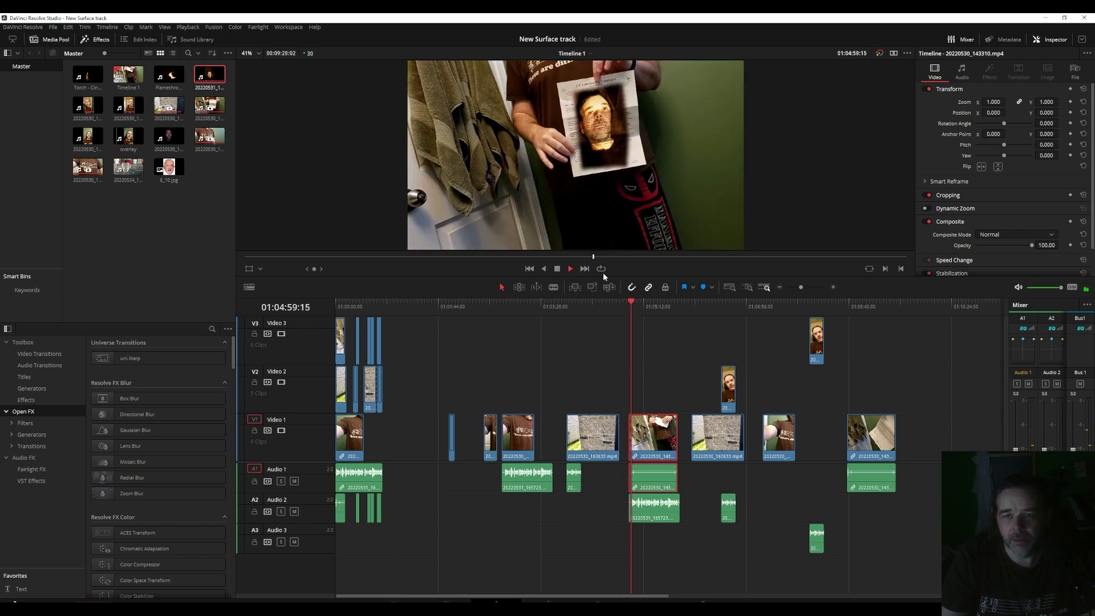
click(570, 269)
click(645, 515)
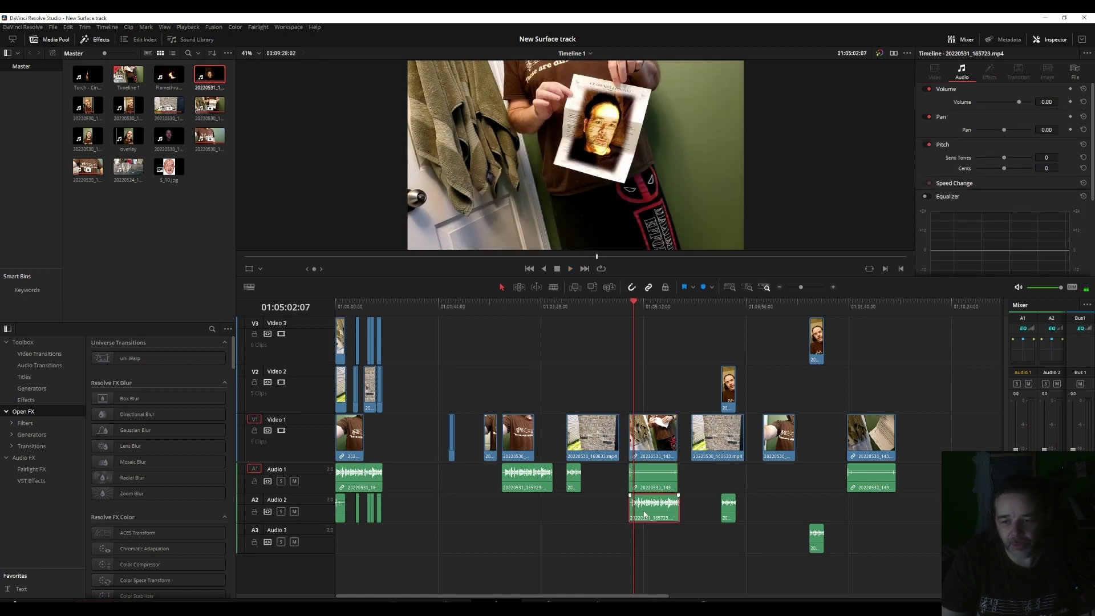
Step: Shift the Audio 2 clip slightly earlier under the letter clip and play the opening of the composite to check the sync
drag(649, 514, 650, 511)
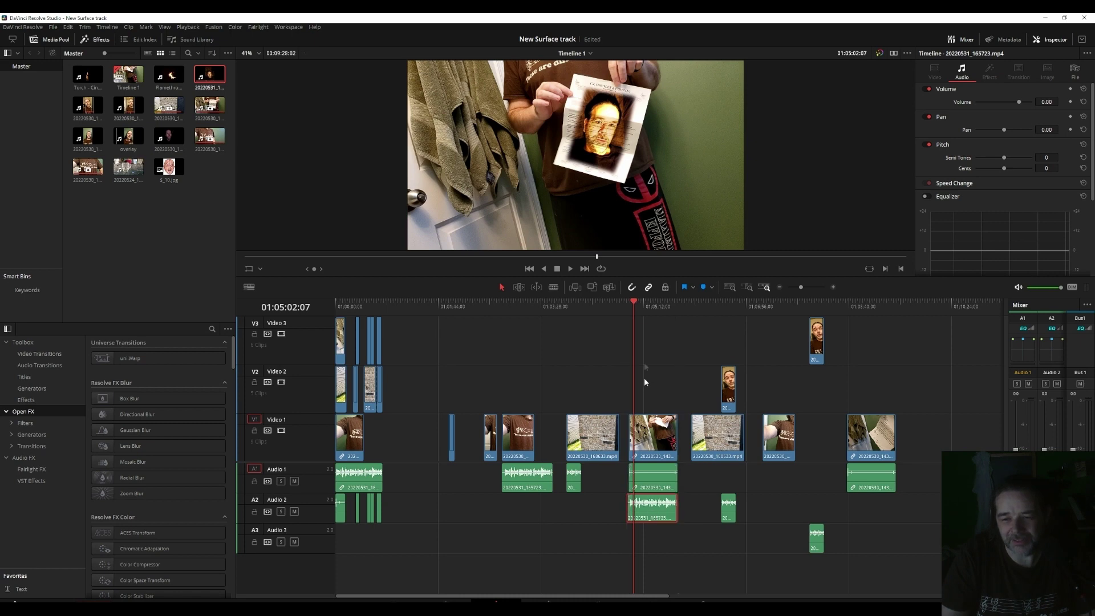
click(629, 304)
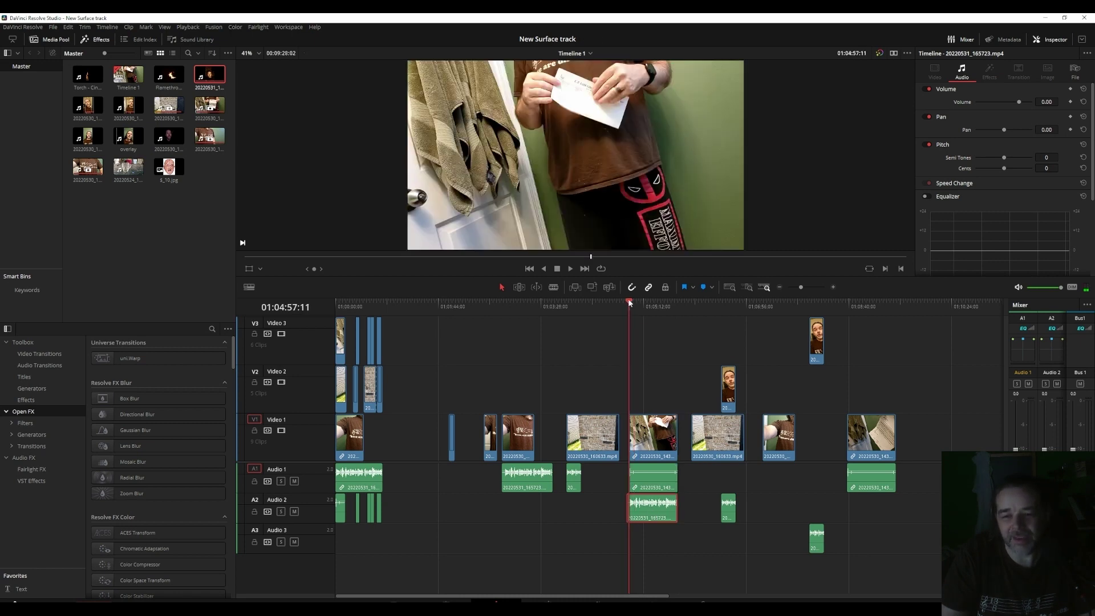
key(space)
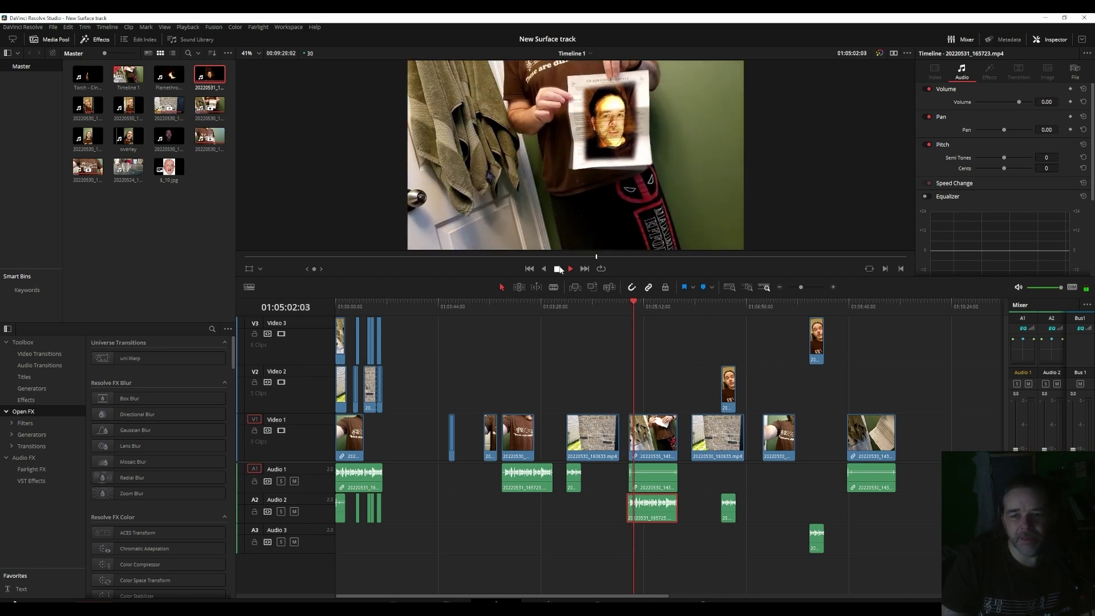
key(space)
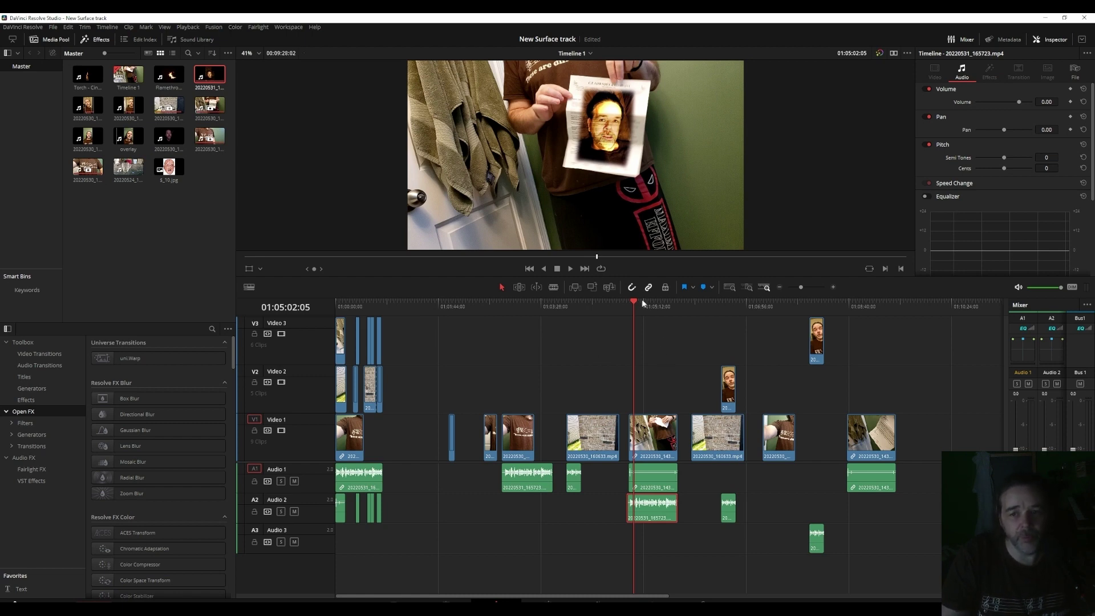
key(Up)
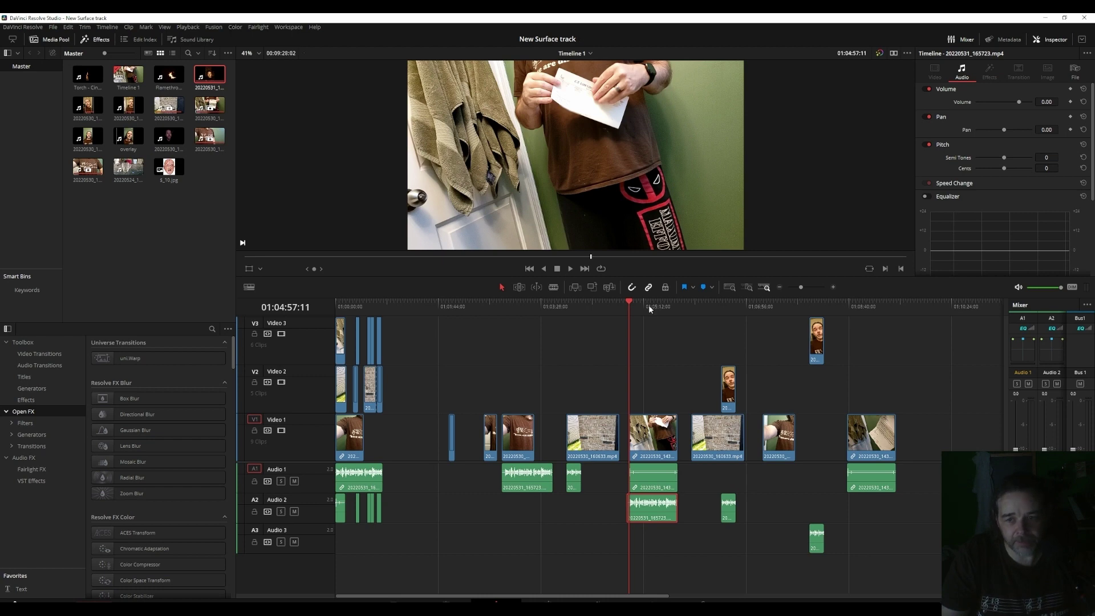
drag(649, 304, 655, 309)
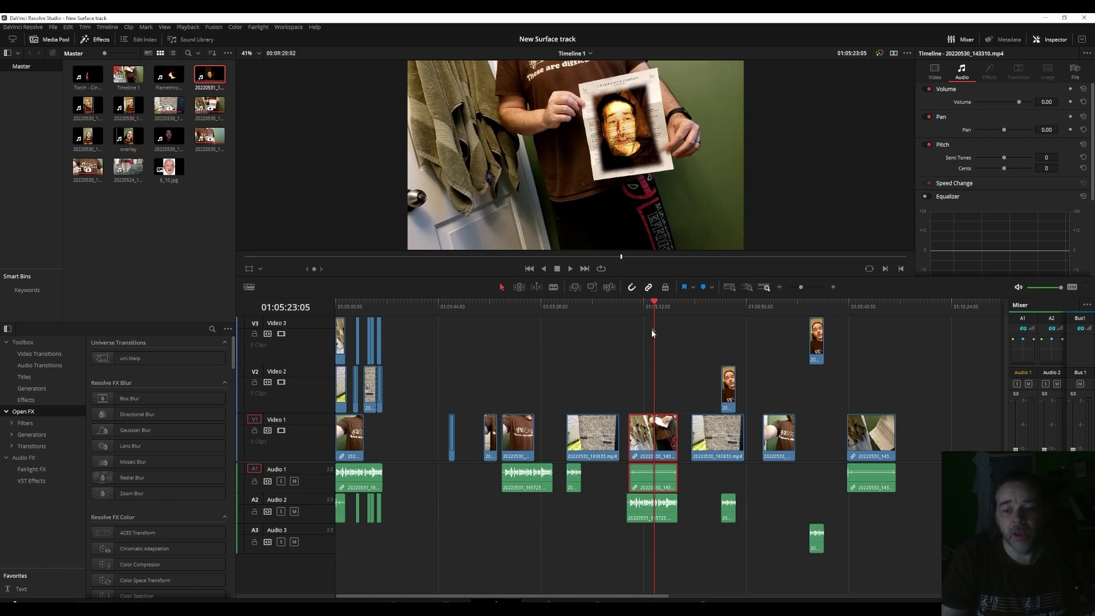
Step: Link the letter video with its Audio 1 and Audio 2 clips, and move the group slightly earlier against the preceding wall clip
drag(664, 360, 655, 561)
right_click(664, 456)
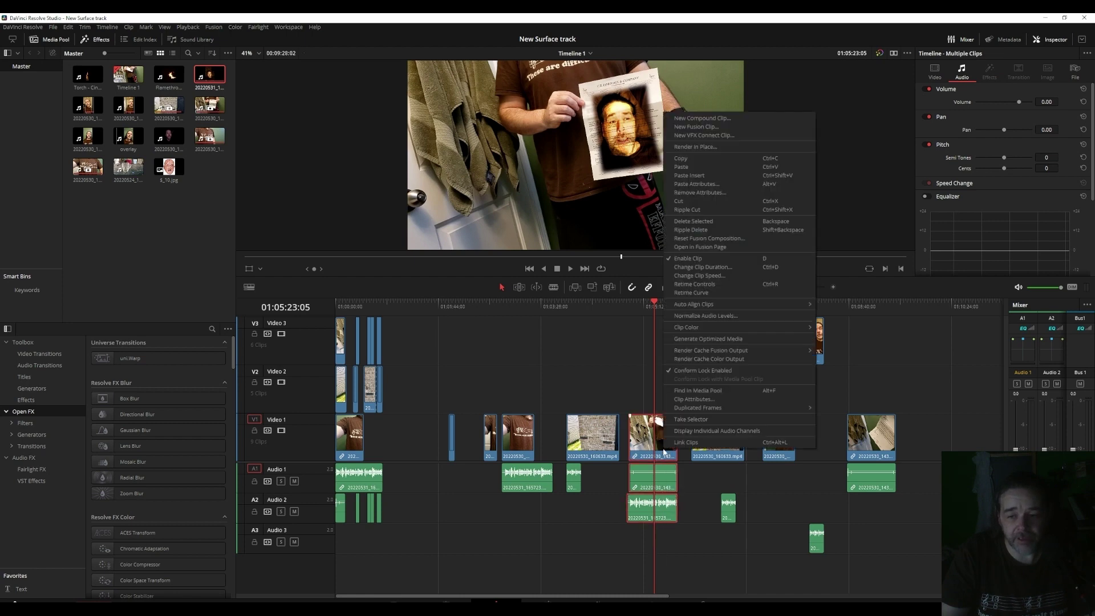
key(Escape)
mouse_move(668, 451)
mouse_down()
mouse_move(620, 406)
mouse_move(692, 399)
mouse_move(658, 447)
mouse_up()
key(j)
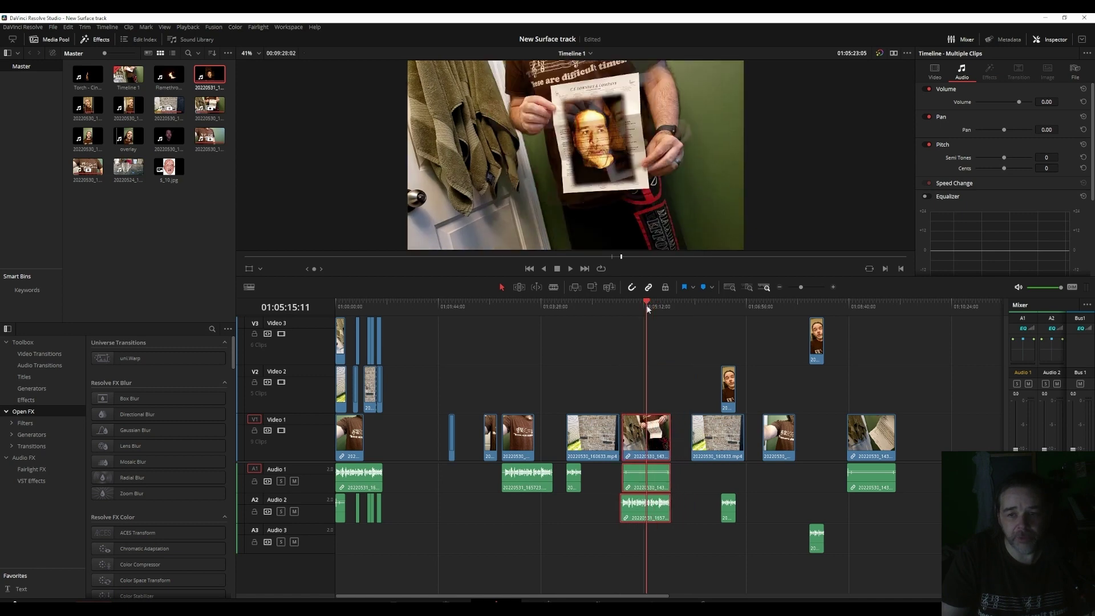
Step: Compare the shirt and letter composites on the timeline, and examine the letter clip's node graph on the Fusion page
key(k)
drag(424, 305, 448, 306)
drag(514, 306, 519, 305)
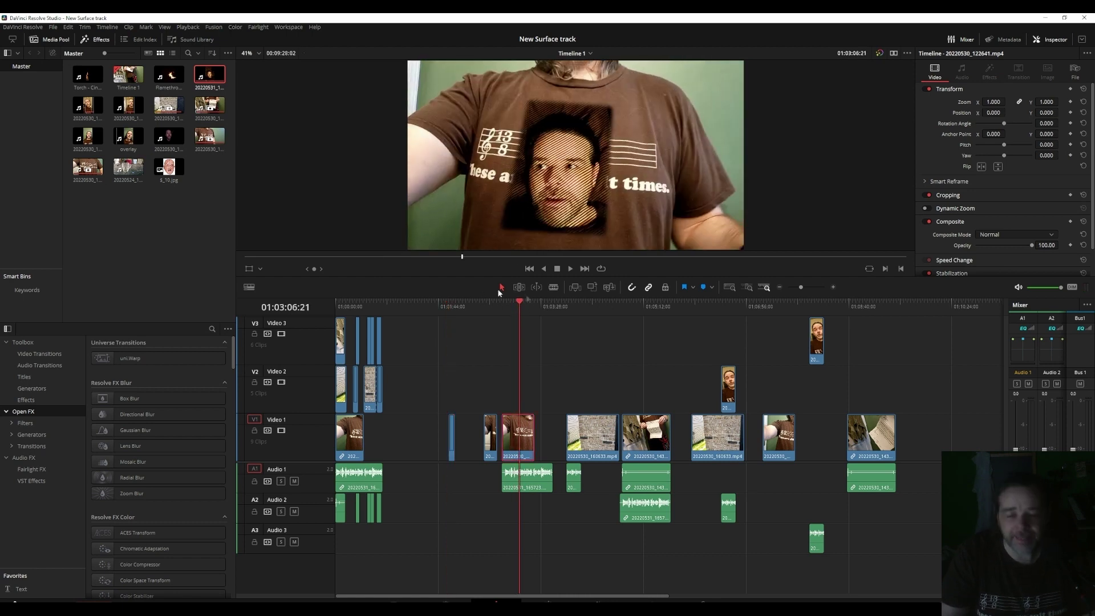
drag(514, 305, 684, 310)
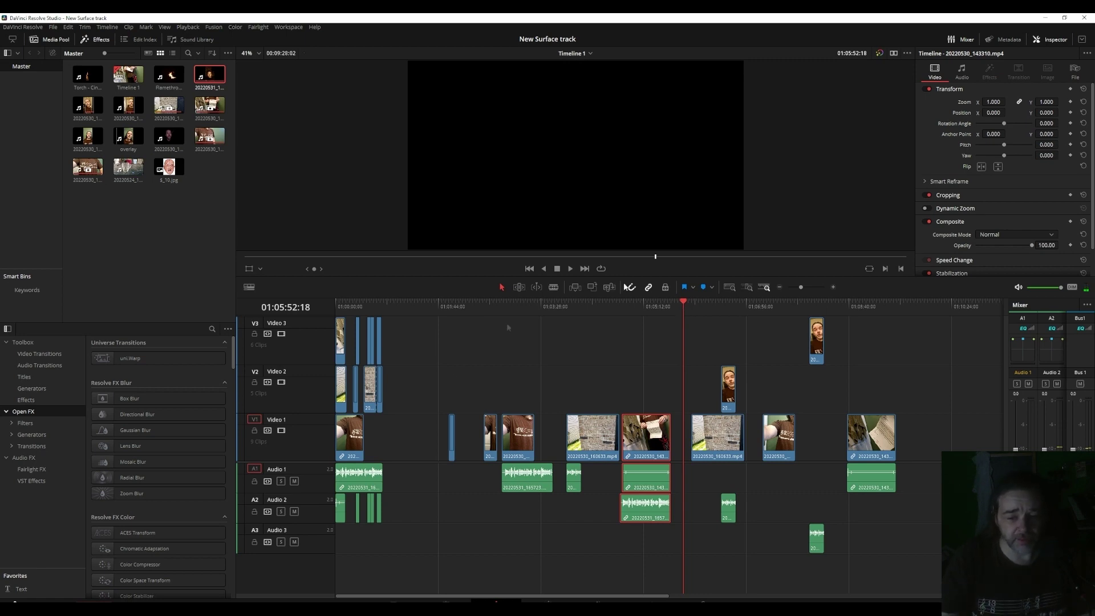
click(549, 603)
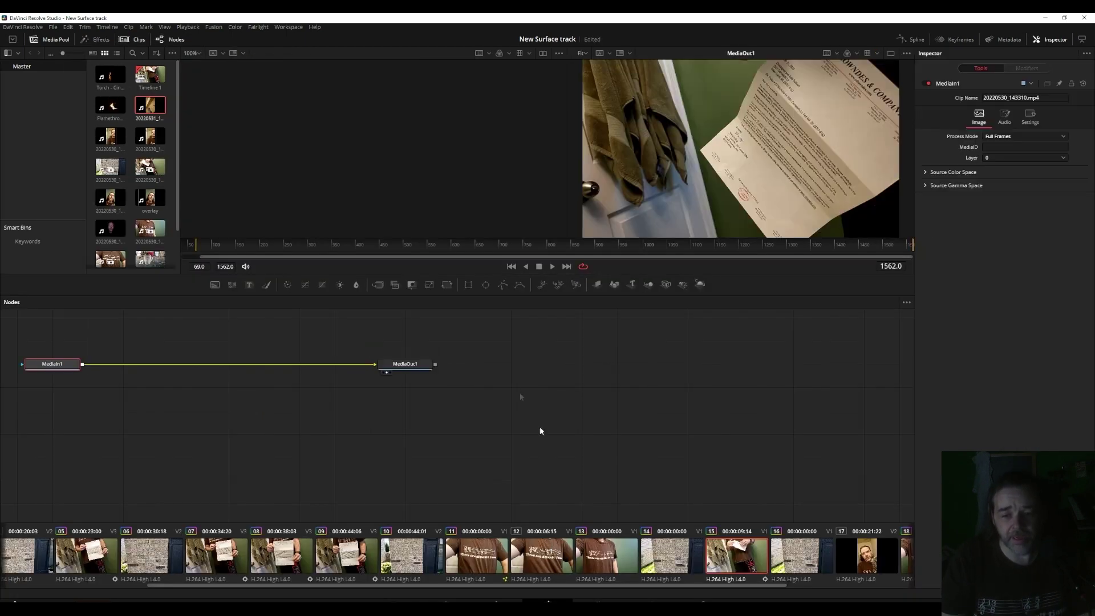
click(497, 602)
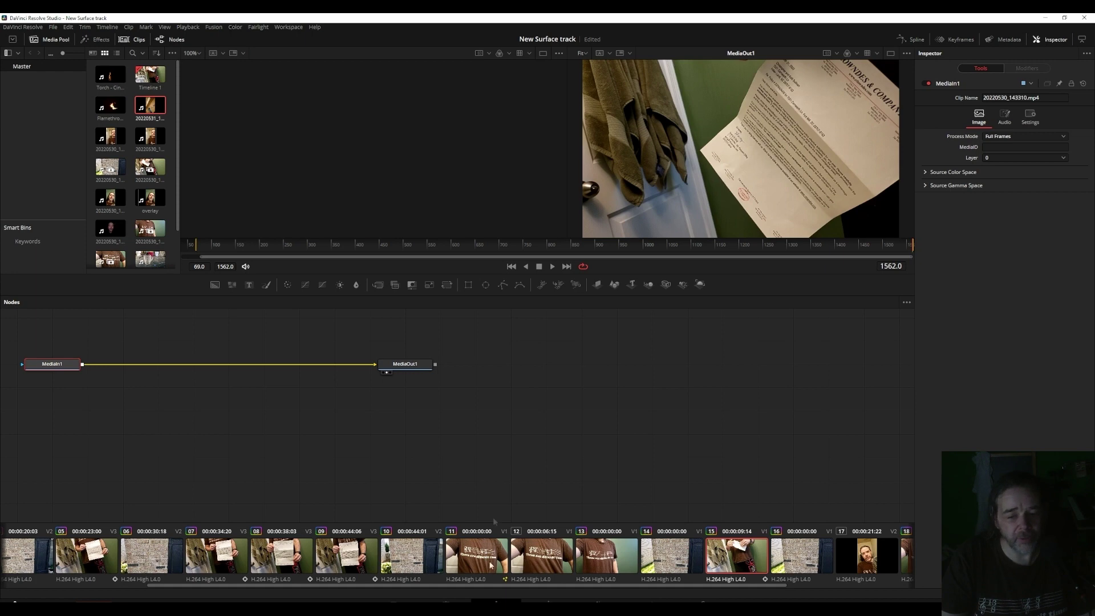
drag(646, 308, 640, 311)
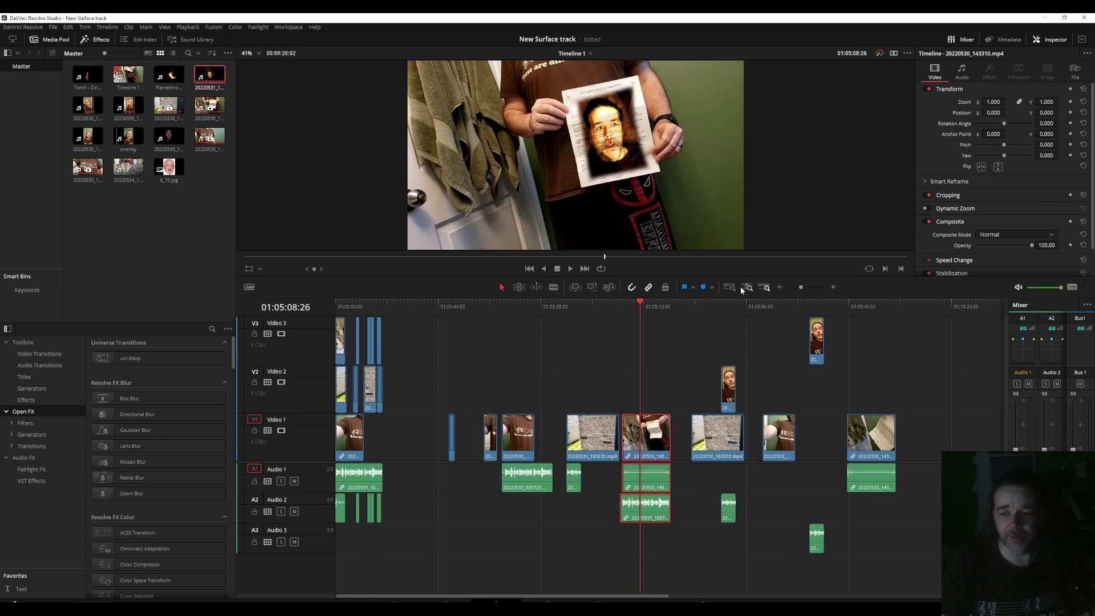
click(713, 436)
key(Up)
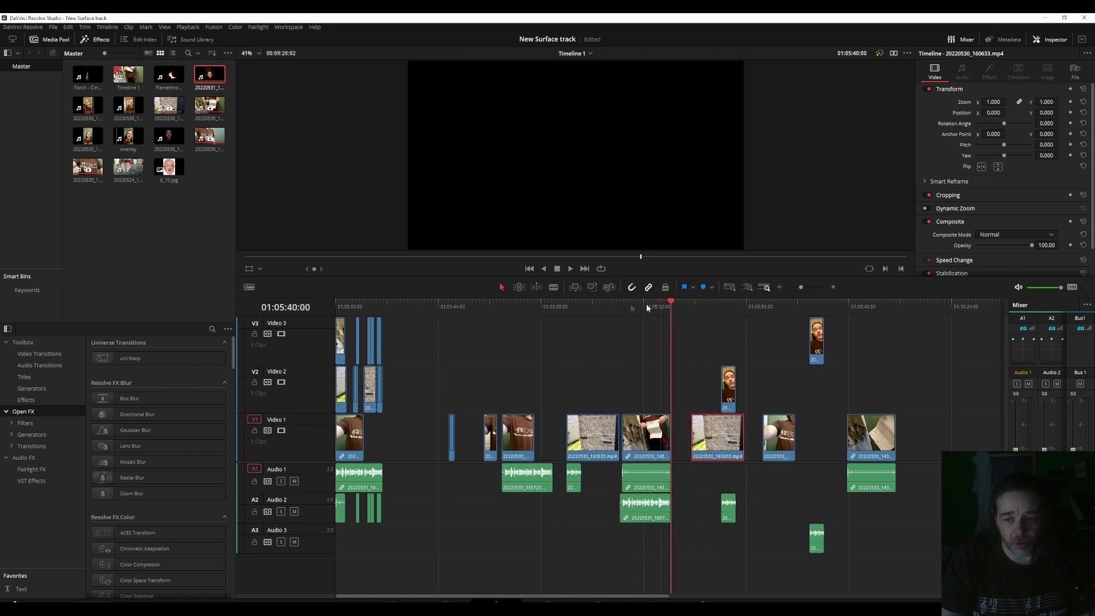
mouse_move(647, 308)
mouse_down()
mouse_move(591, 302)
mouse_move(645, 305)
mouse_up()
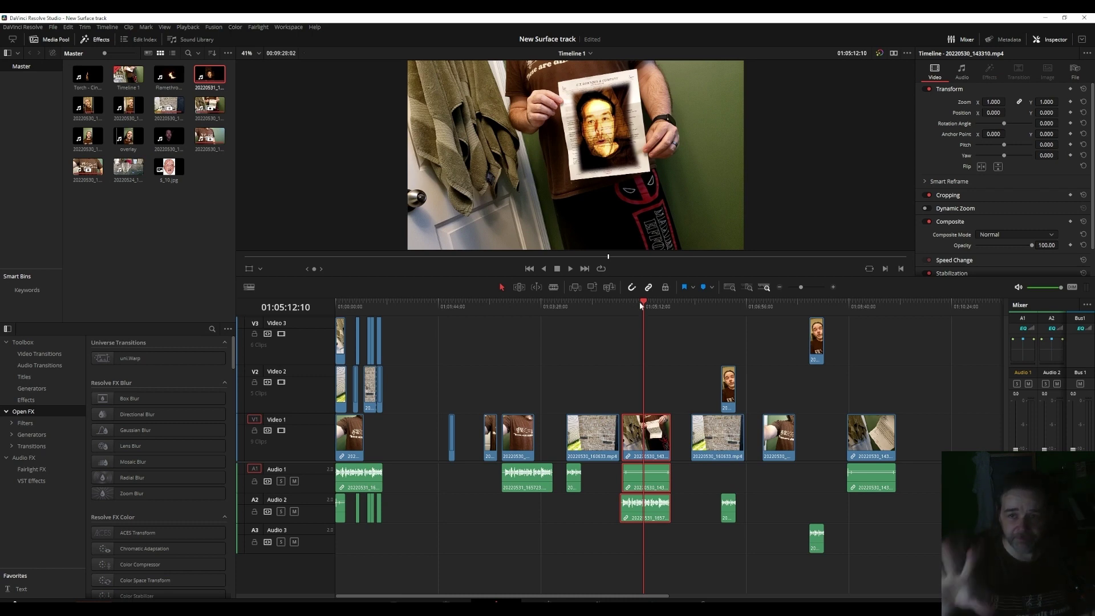
Step: Examine the Surface Tracker setups of the letter and shirt clips on the Color page, and the shirt clip's Fusion nodes
click(603, 599)
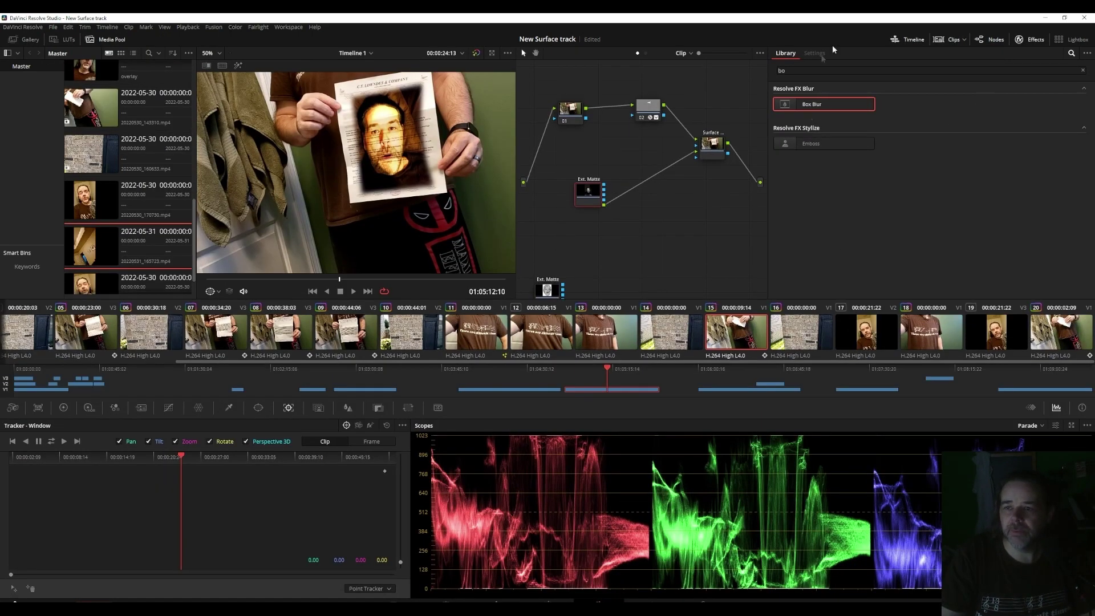
click(712, 142)
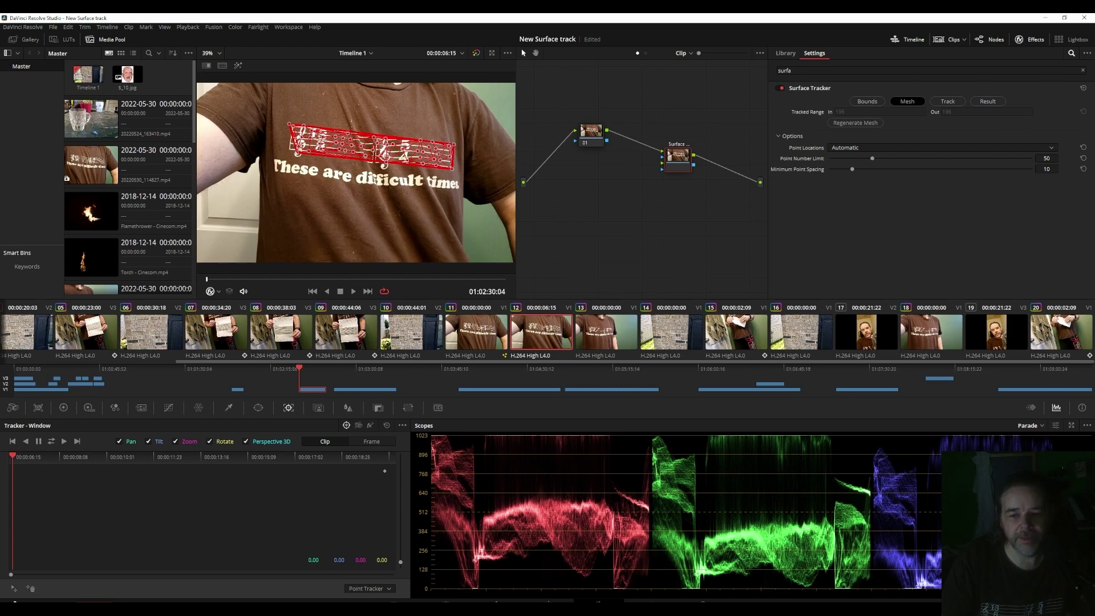
click(547, 603)
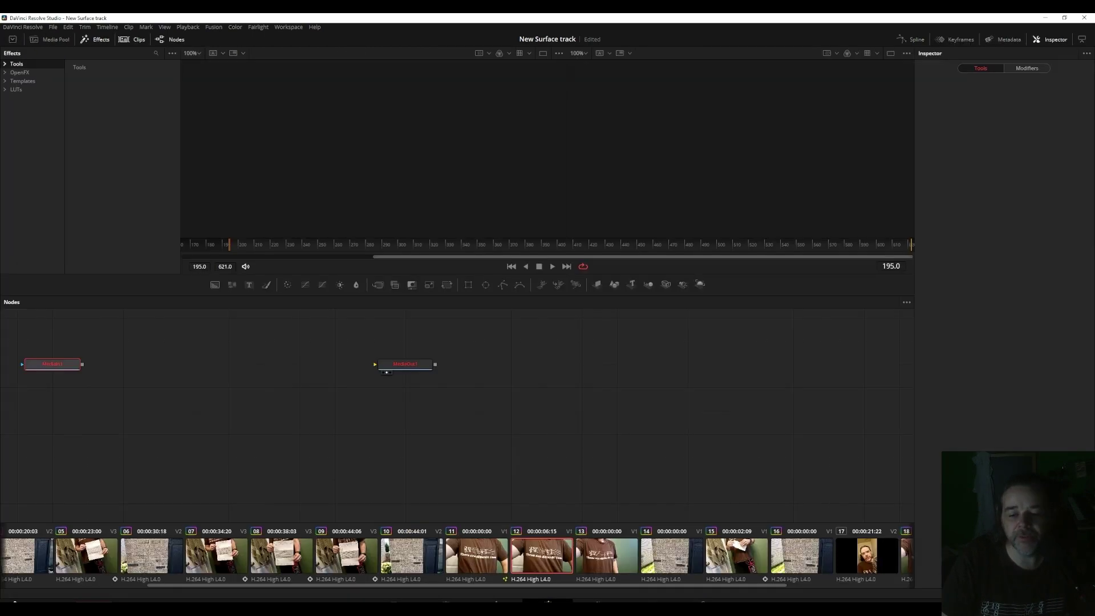
click(496, 603)
drag(495, 307, 513, 307)
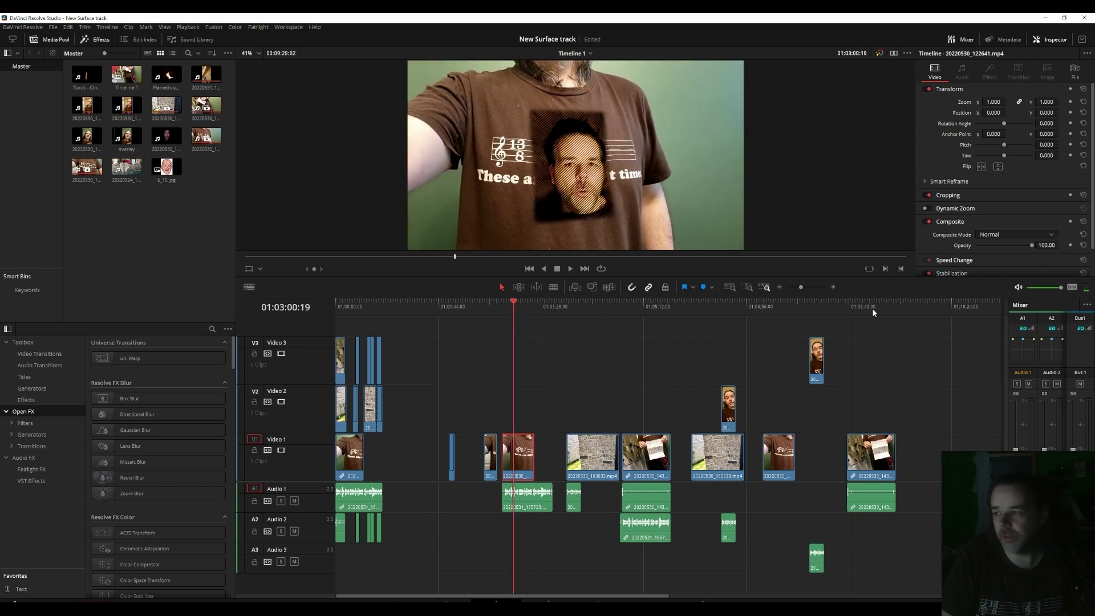
Step: Play the letter composite on the Edit page, mute Audio 1 and Audio 2 during playback, and stop
click(599, 307)
drag(599, 307, 639, 306)
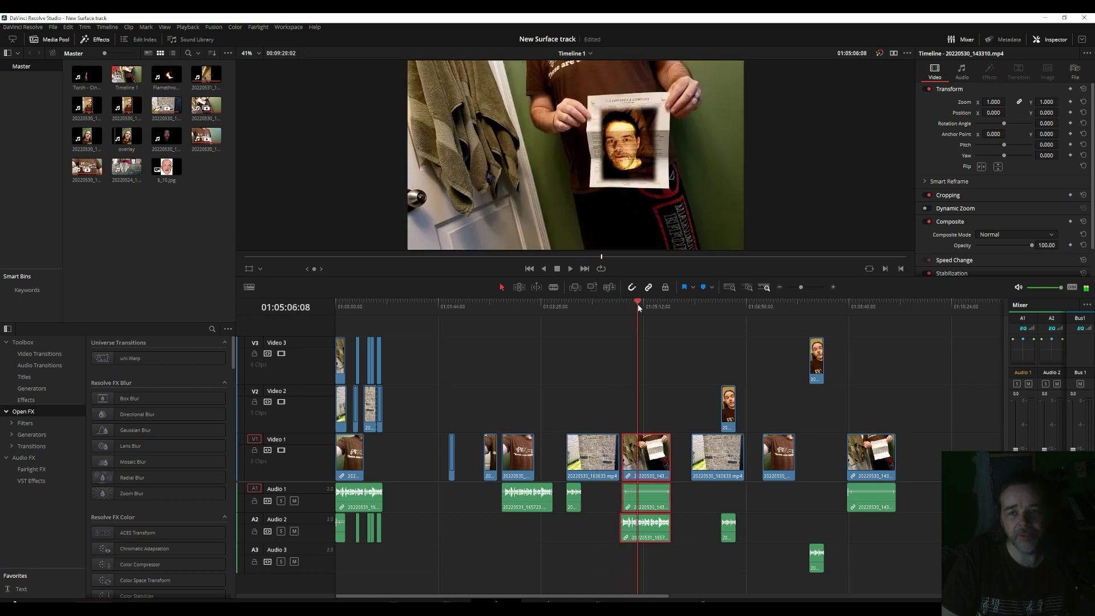
click(570, 268)
click(295, 500)
click(294, 531)
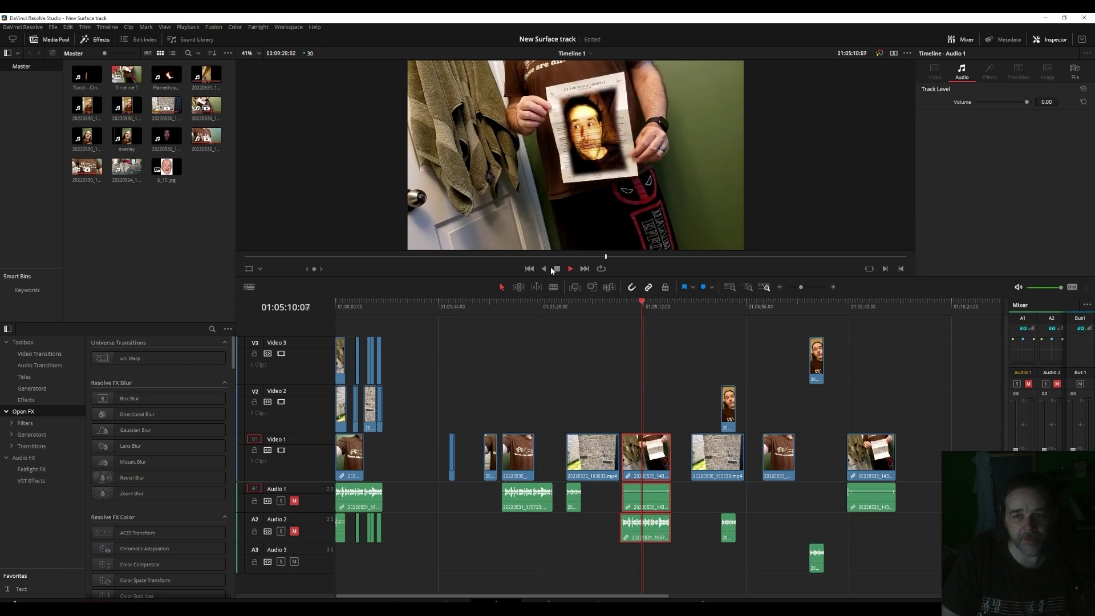
click(556, 268)
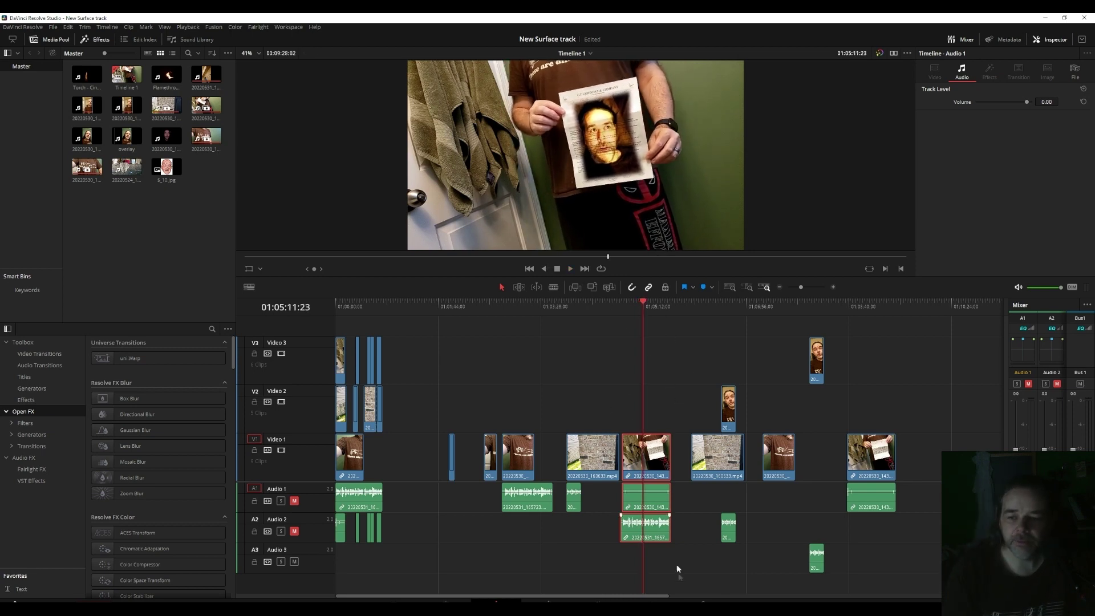
Step: On the Color page, move the connected external matte slightly away from the Surface Tracker node and the unconnected matte up beneath it
click(599, 602)
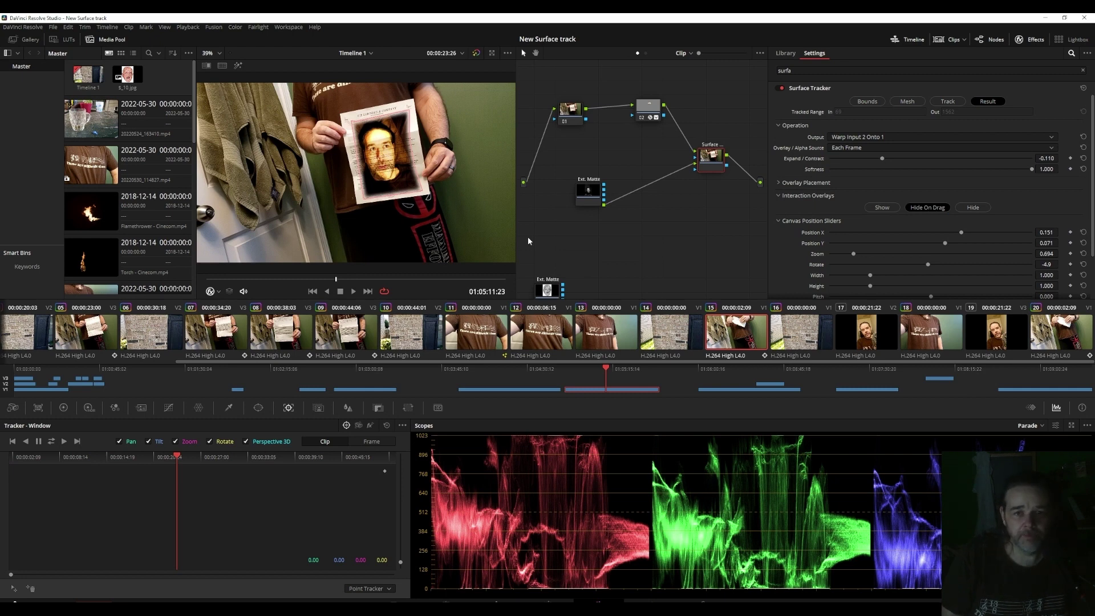
drag(588, 189, 582, 191)
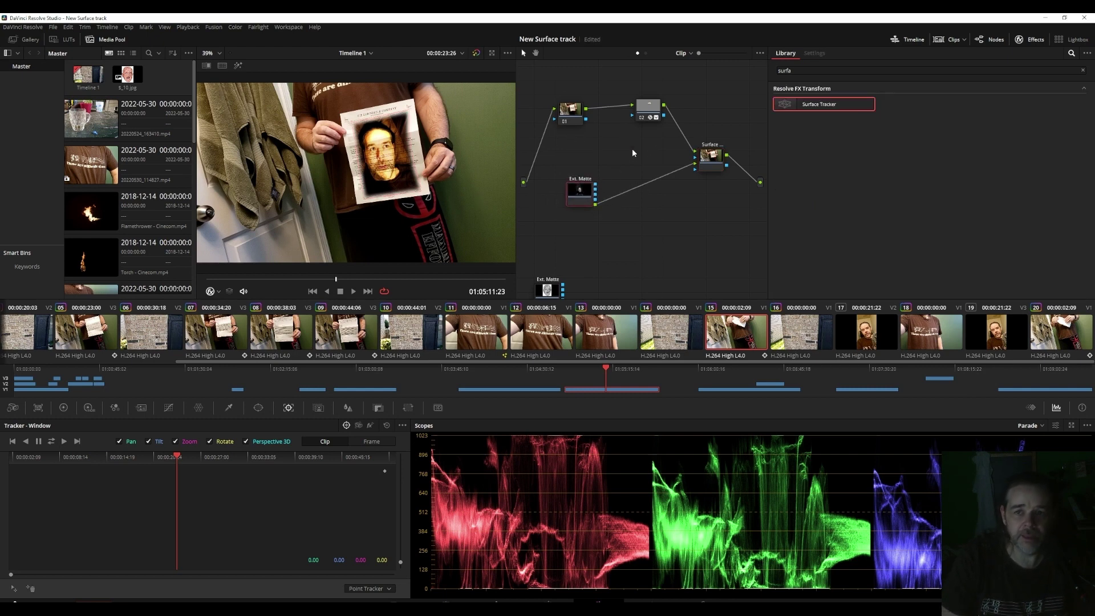
mouse_move(279, 279)
mouse_down()
mouse_move(256, 281)
mouse_move(286, 279)
mouse_up()
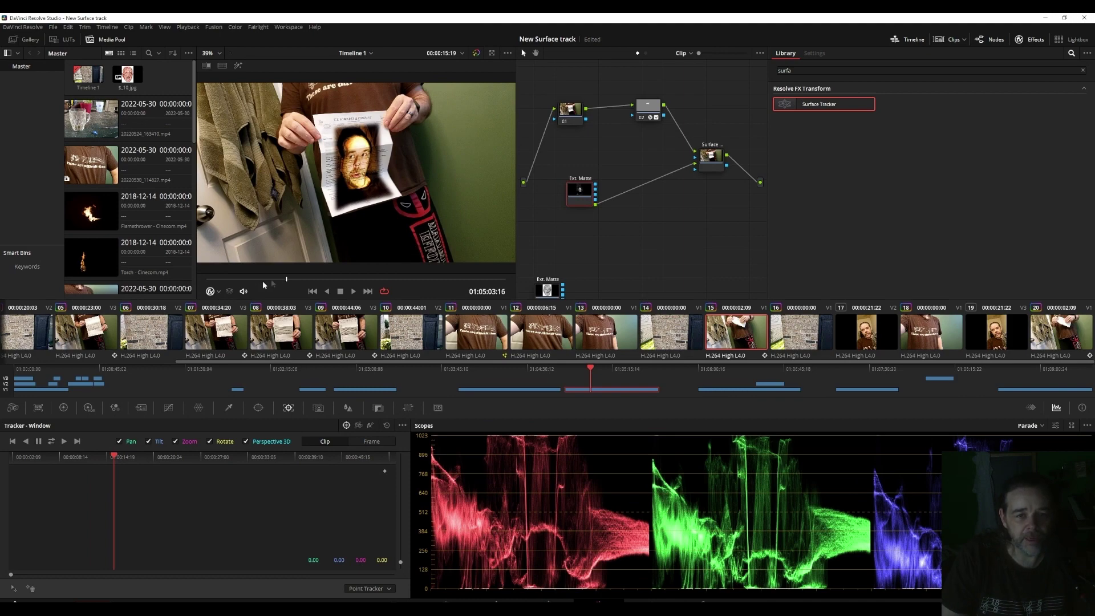
drag(285, 279, 312, 281)
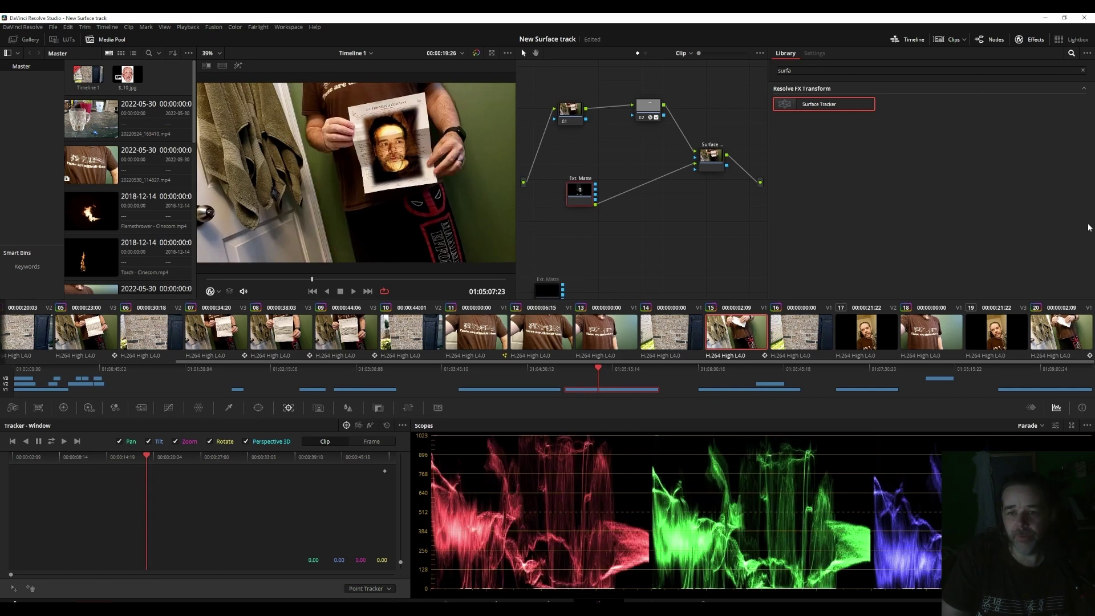
drag(546, 289, 561, 267)
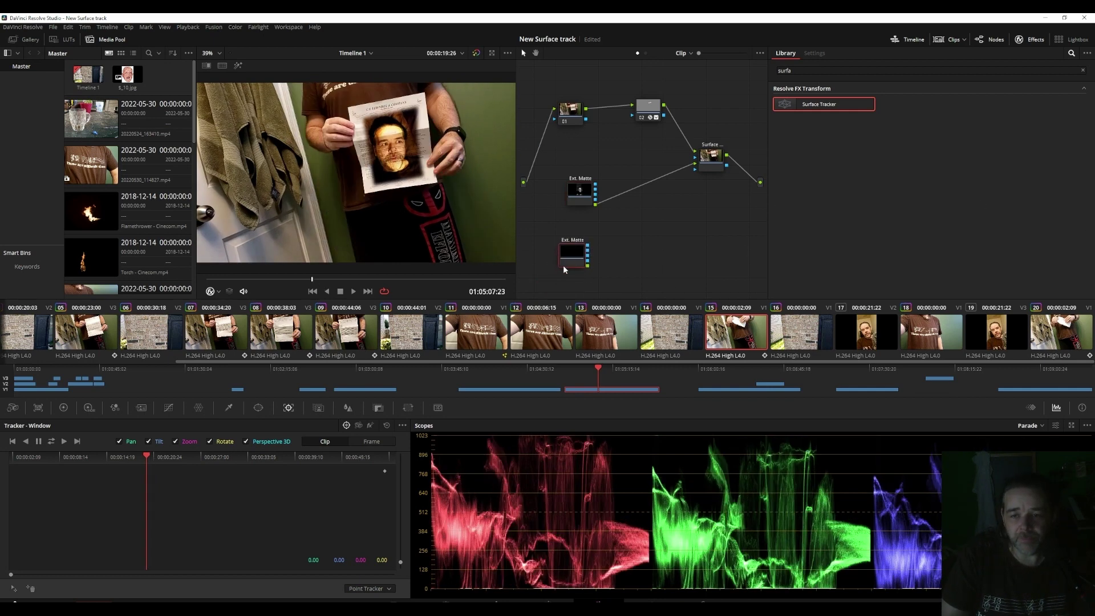